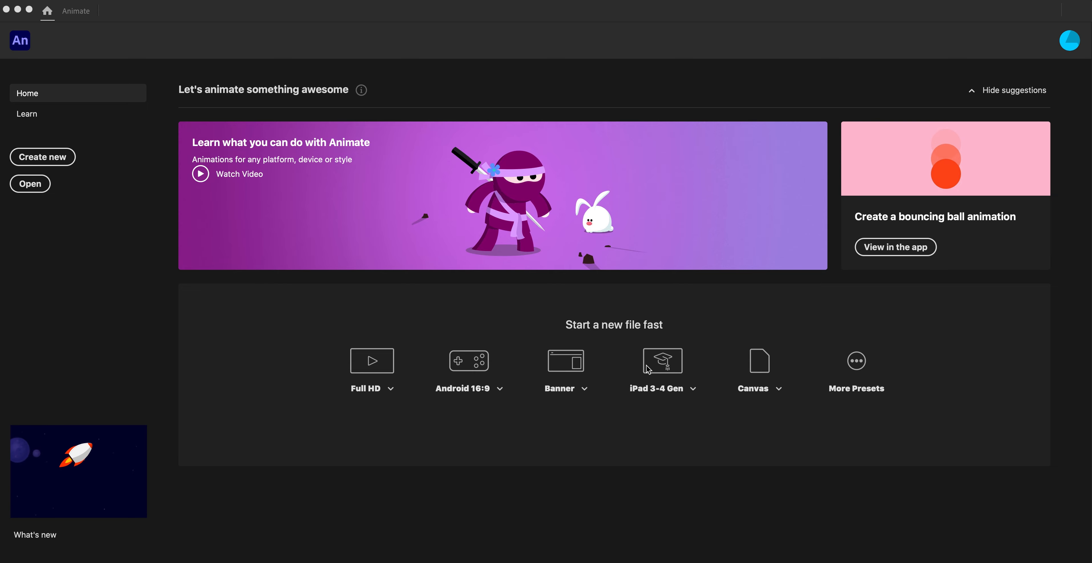
Create a new Canvas document, show its timeline, and draw a green rectangle about 180 by 99 px in the stage's upper-left area
{"action": "left_click", "coordinate": [760, 370]}
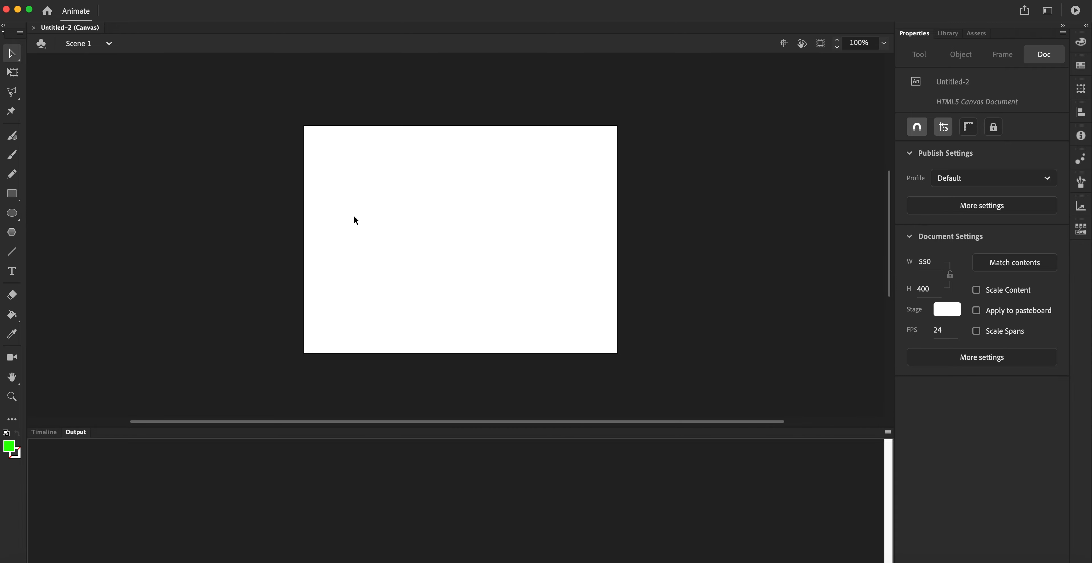
{"action": "left_click", "coordinate": [45, 436]}
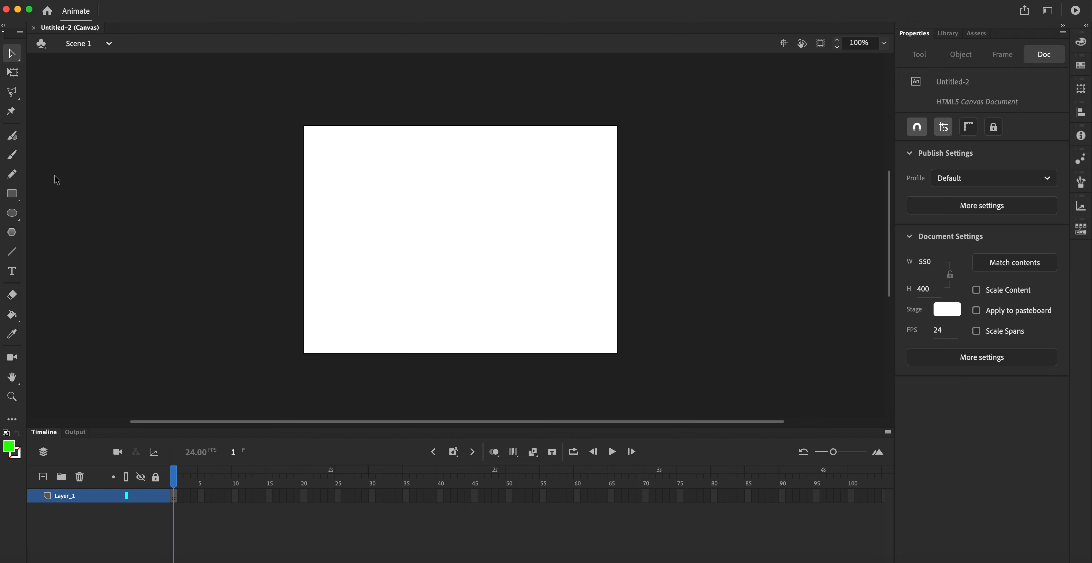
{"action": "left_click", "coordinate": [12, 196]}
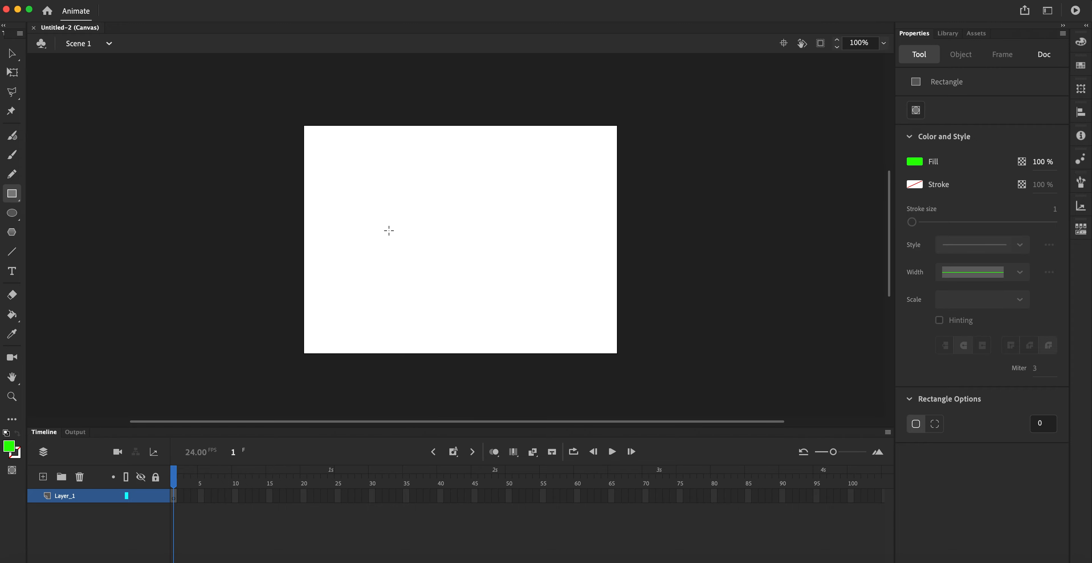
{"action": "left_click_drag", "start_coordinate": [333, 187], "coordinate": [436, 244]}
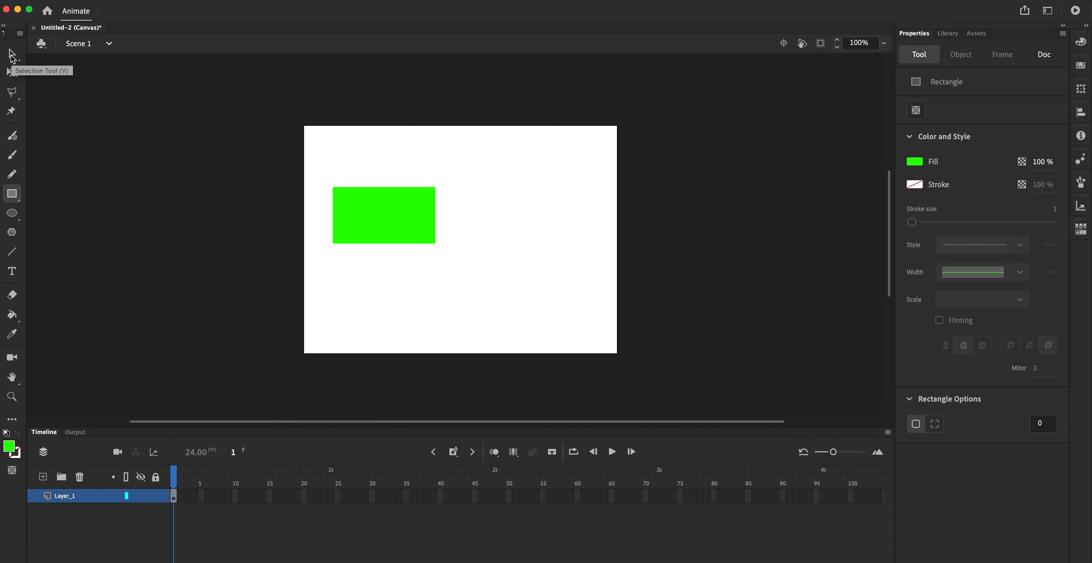
Change the green rectangle's fill color to blue
{"action": "left_click", "coordinate": [12, 54]}
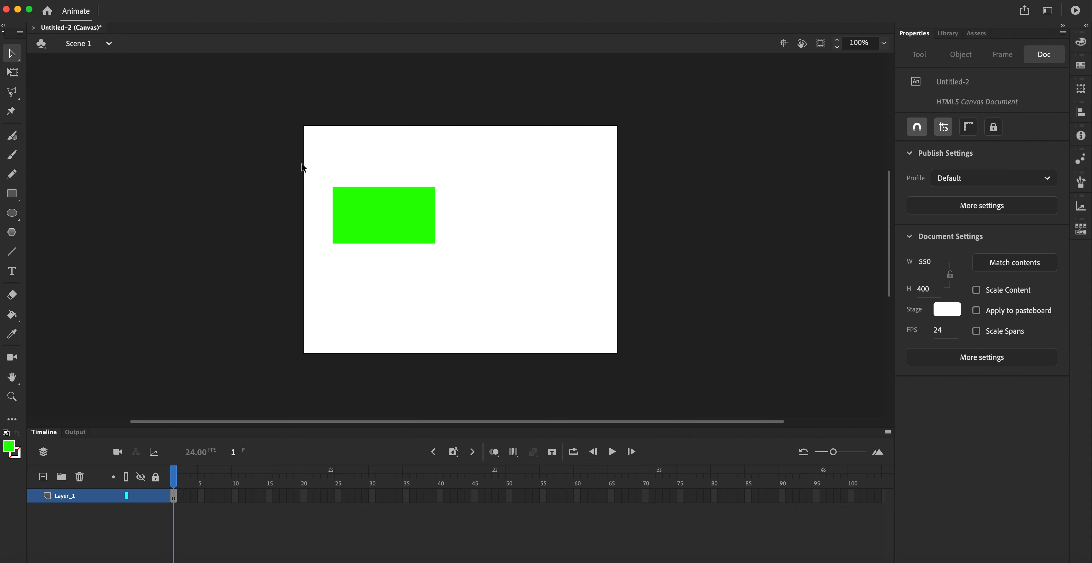
{"action": "left_click_drag", "start_coordinate": [467, 260], "coordinate": [318, 175]}
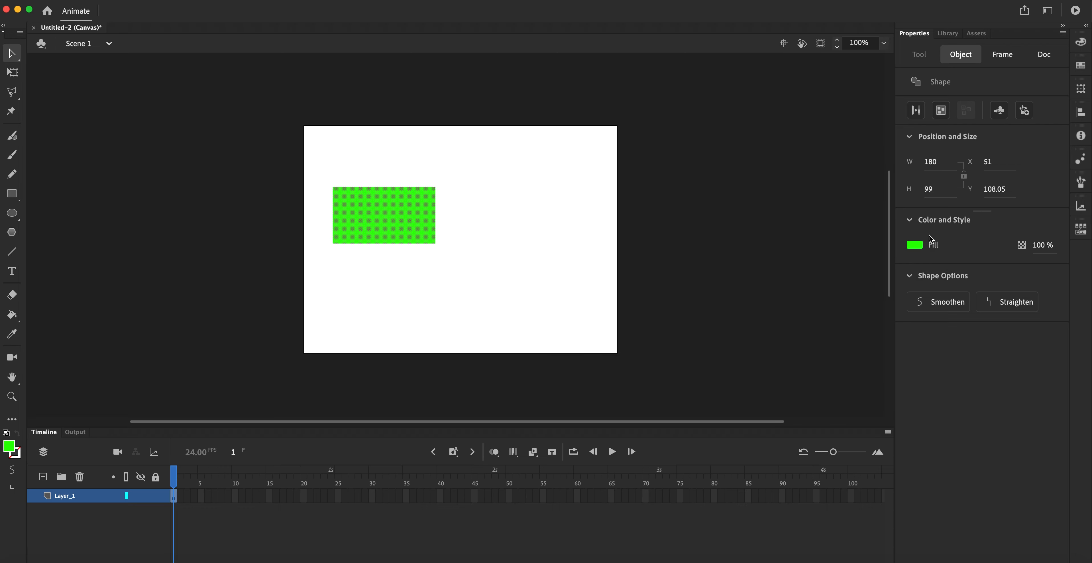
{"action": "left_click", "coordinate": [915, 245]}
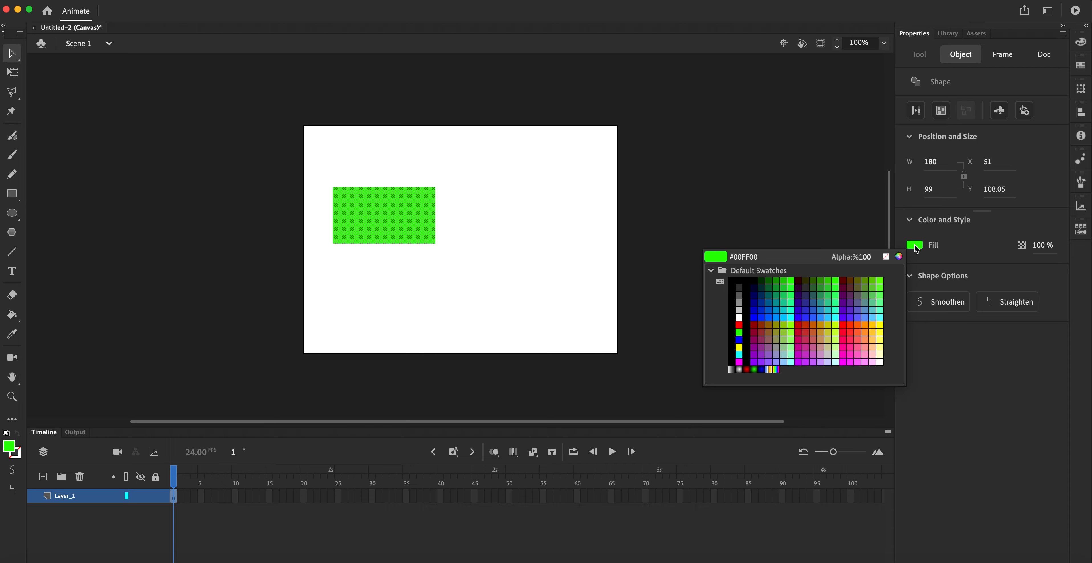
{"action": "left_click", "coordinate": [756, 311]}
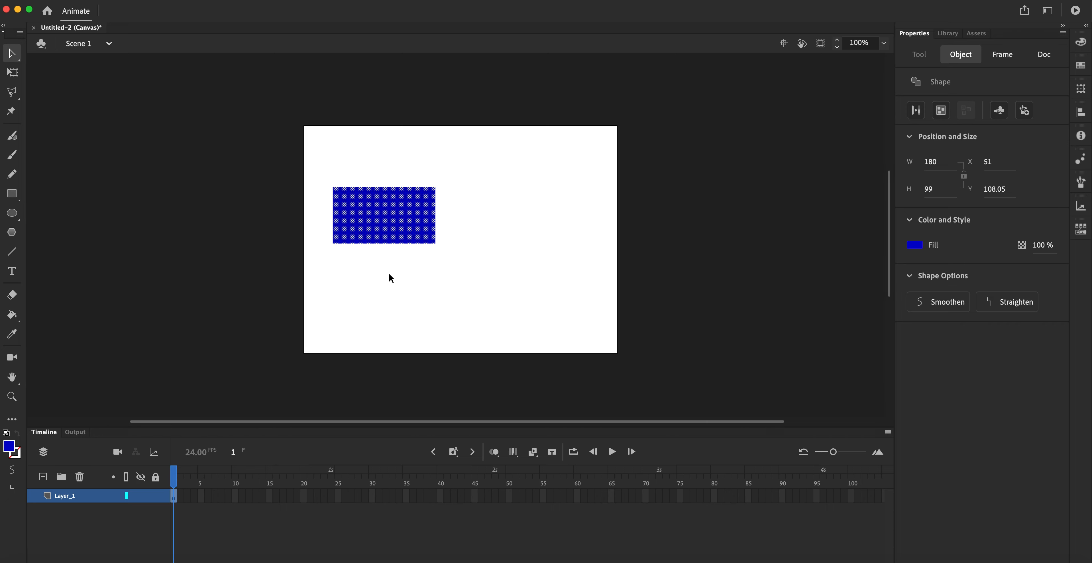
Create a shape tween on the first frame of Layer_1 and extend it to an end keyframe at frame 33
{"action": "right_click", "coordinate": [175, 497]}
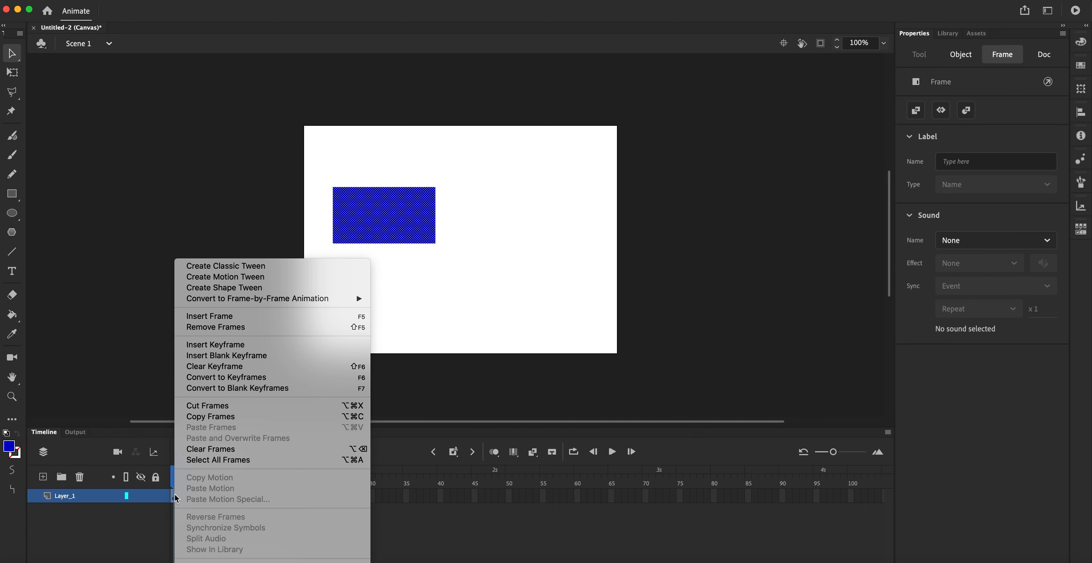
{"action": "left_click", "coordinate": [216, 291]}
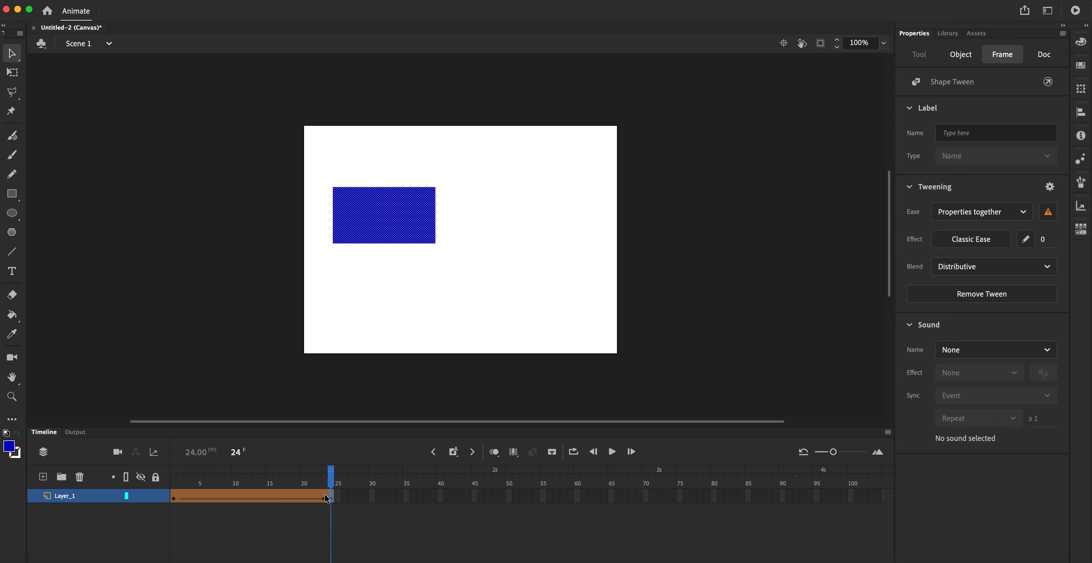
{"action": "left_click", "coordinate": [345, 497]}
{"action": "left_click_drag", "start_coordinate": [345, 496], "coordinate": [393, 499]}
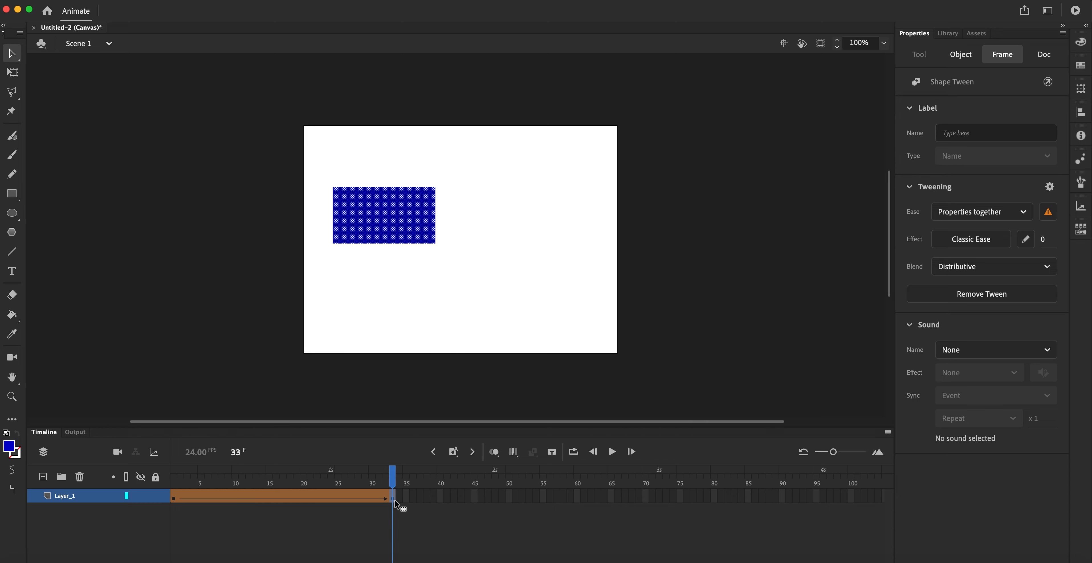
{"action": "left_click_drag", "start_coordinate": [391, 476], "coordinate": [405, 494]}
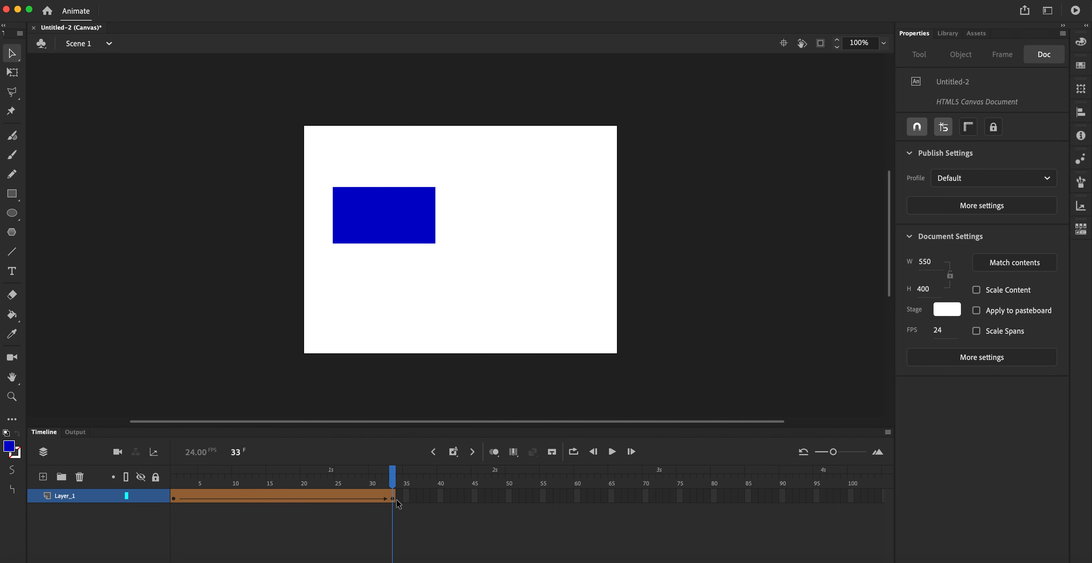
Replace the rectangle in the frame 33 keyframe with a blue five-sided polygon
{"action": "left_click", "coordinate": [395, 497]}
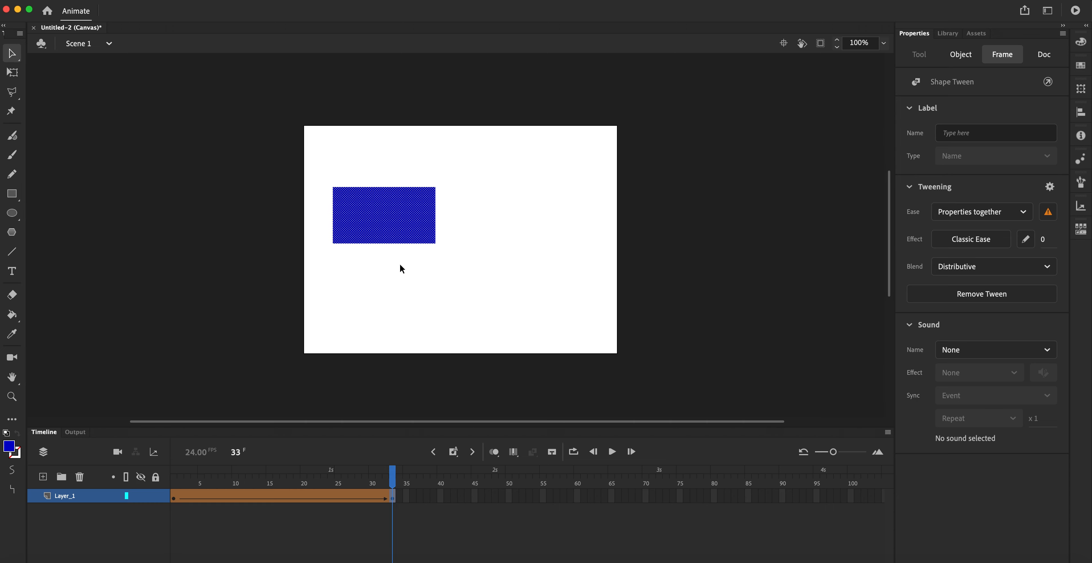
{"action": "key", "text": "Delete"}
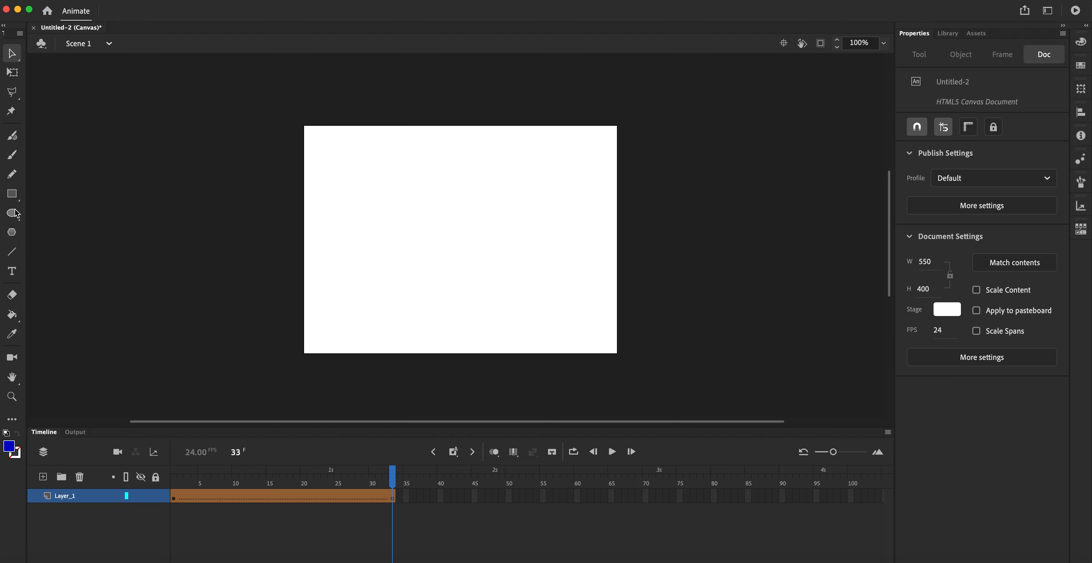
{"action": "left_click", "coordinate": [12, 232]}
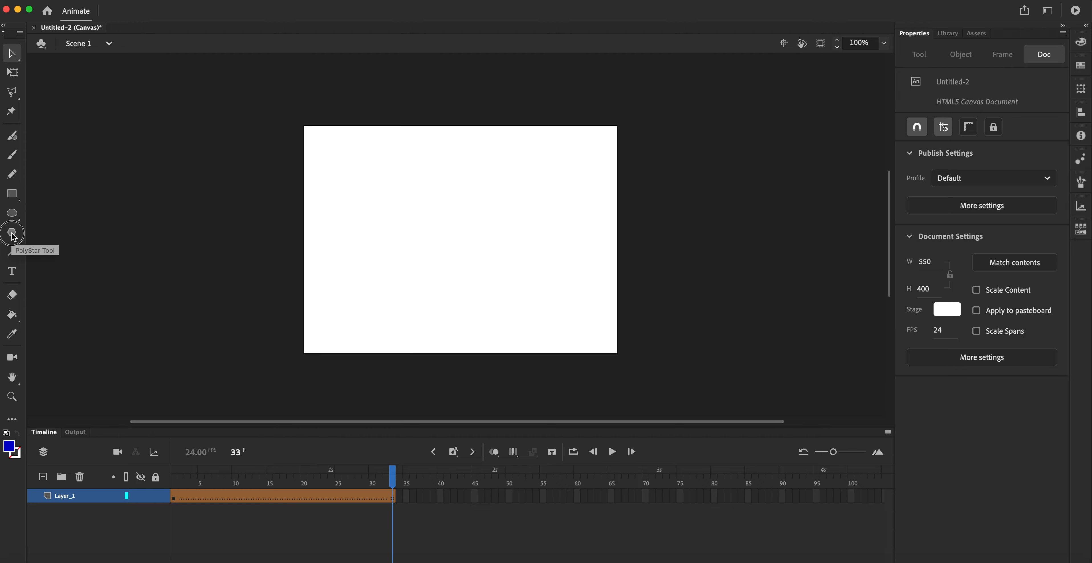
{"action": "left_click_drag", "start_coordinate": [397, 193], "coordinate": [397, 243]}
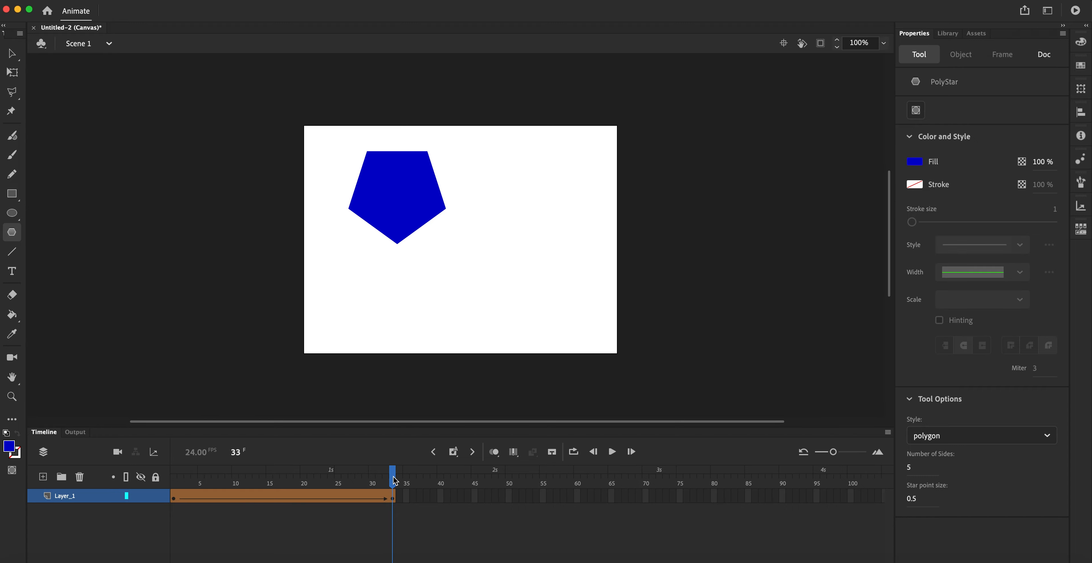
{"action": "mouse_move", "coordinate": [394, 479]}
{"action": "left_mouse_down"}
{"action": "mouse_move", "coordinate": [151, 454]}
{"action": "mouse_move", "coordinate": [361, 470]}
{"action": "mouse_move", "coordinate": [391, 478]}
{"action": "mouse_move", "coordinate": [394, 497]}
{"action": "left_mouse_up"}
{"action": "left_click", "coordinate": [394, 498]}
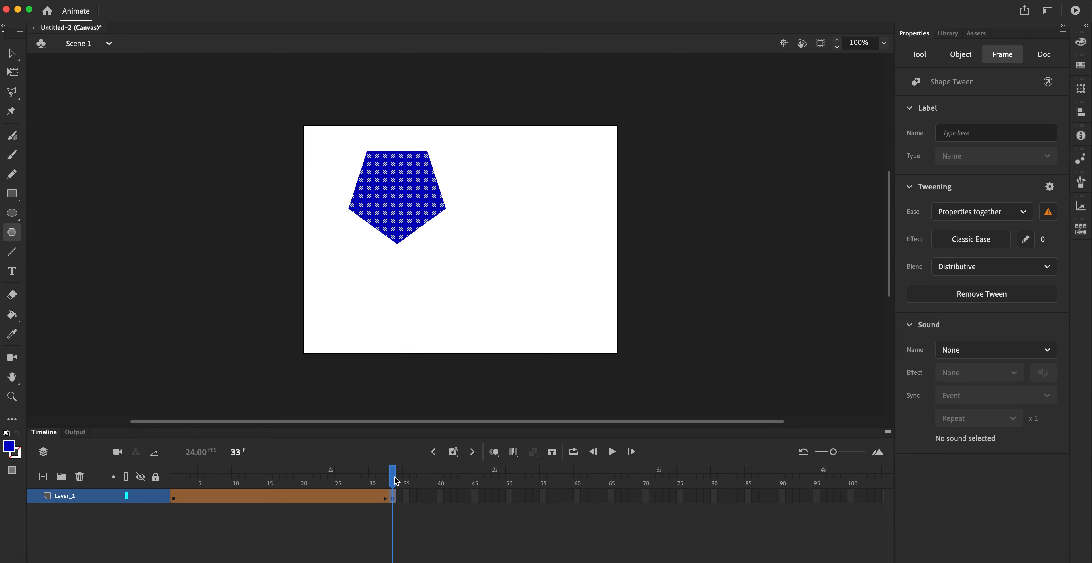
{"action": "left_click", "coordinate": [384, 478]}
{"action": "mouse_move", "coordinate": [384, 479]}
{"action": "left_mouse_down"}
{"action": "mouse_move", "coordinate": [195, 478]}
{"action": "mouse_move", "coordinate": [393, 479]}
{"action": "left_mouse_up"}
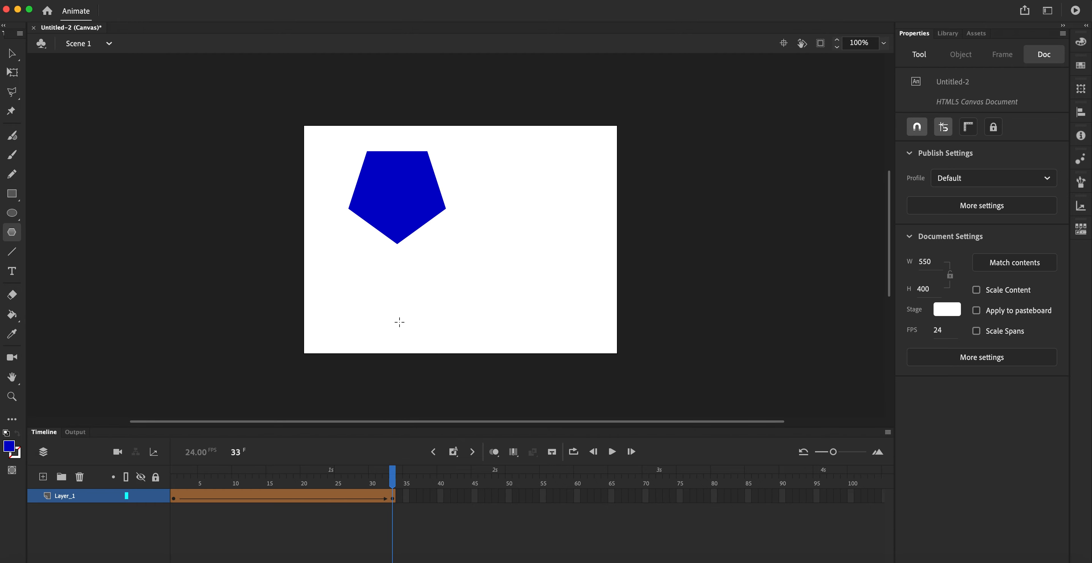
{"action": "mouse_move", "coordinate": [393, 475]}
{"action": "left_mouse_down"}
{"action": "mouse_move", "coordinate": [234, 476]}
{"action": "mouse_move", "coordinate": [393, 474]}
{"action": "left_mouse_up"}
Test the shape tween in the web browser, close the preview, and return to the document's timeline
{"action": "key", "text": "super+Return"}
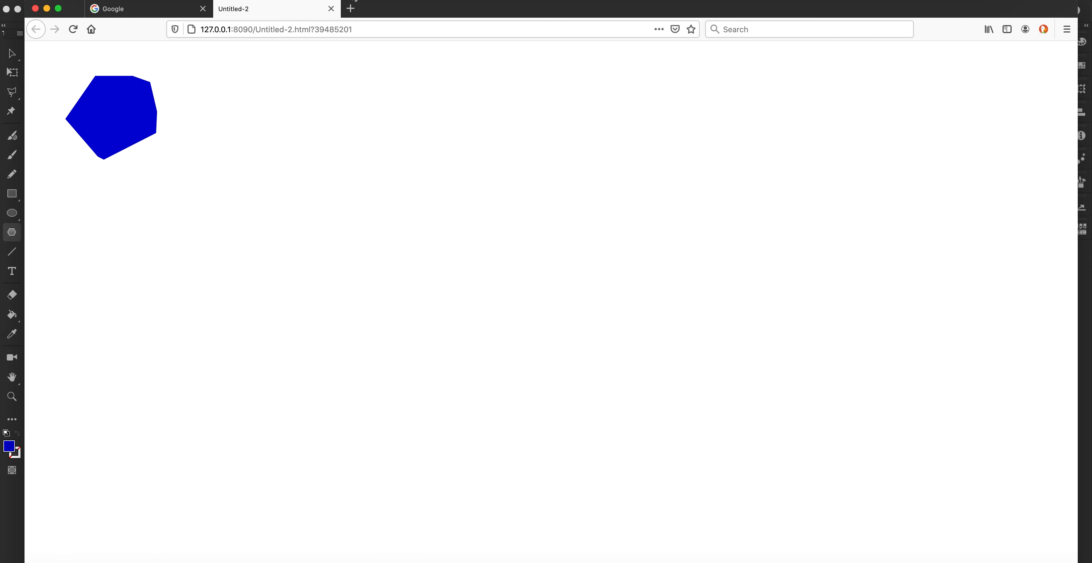
{"action": "left_click", "coordinate": [332, 9]}
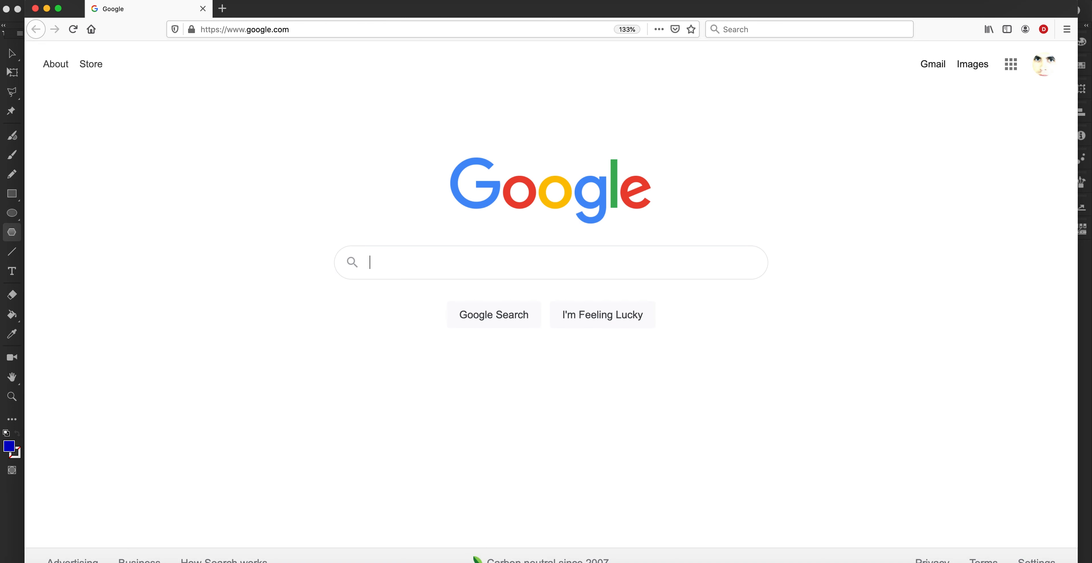
{"action": "left_click", "coordinate": [446, 562]}
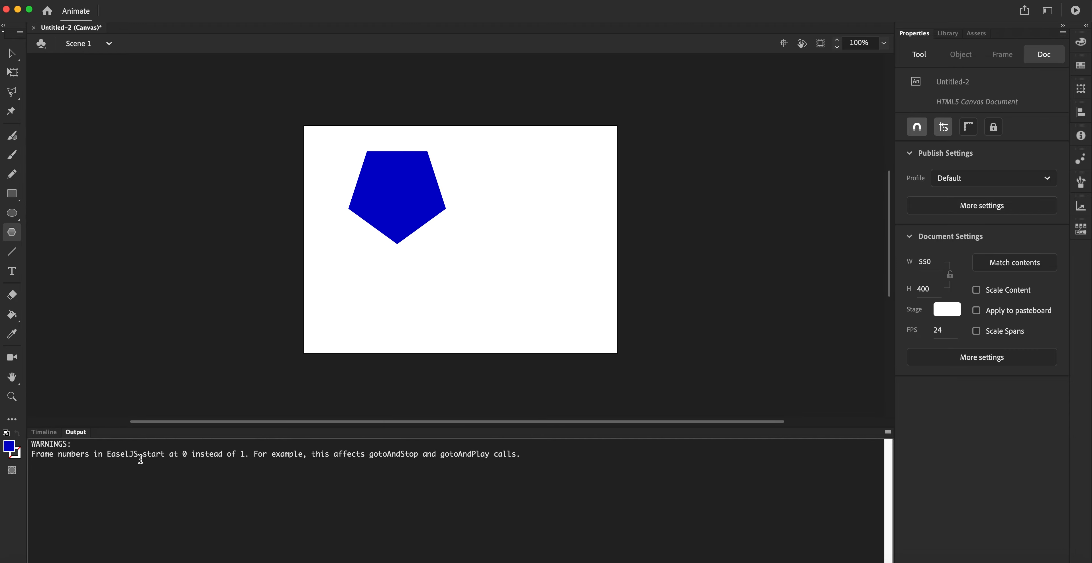
{"action": "left_click", "coordinate": [45, 433]}
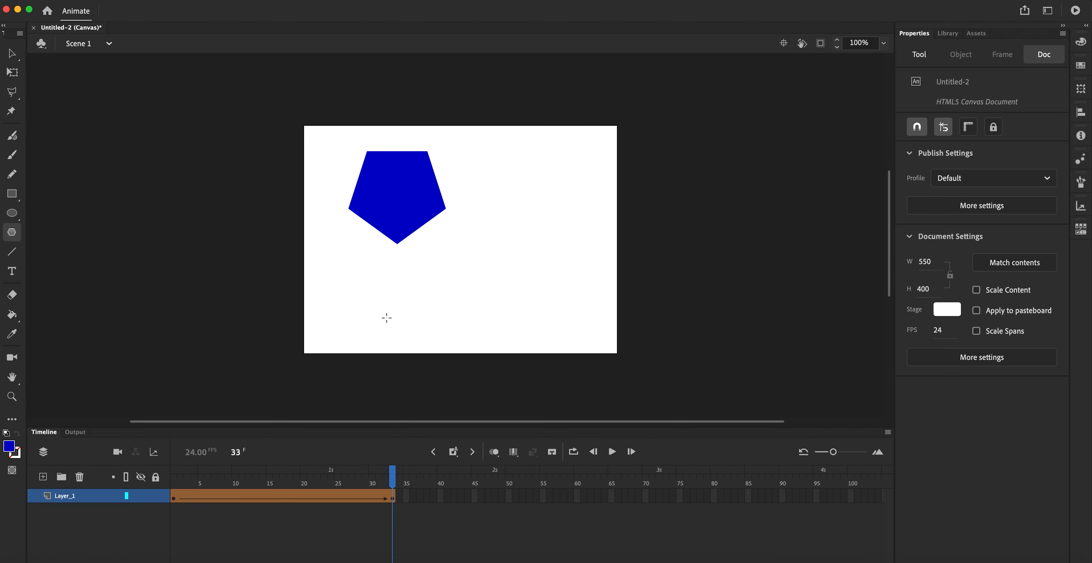
Return the playhead to frame 1 and rename Layer_1 as morph
{"action": "left_click_drag", "start_coordinate": [393, 476], "coordinate": [174, 472]}
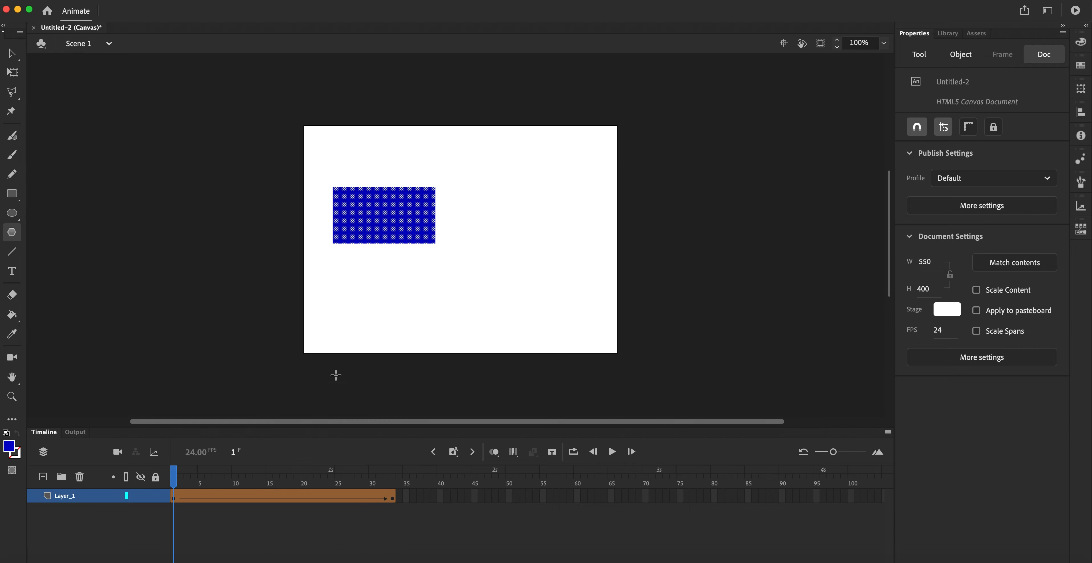
{"action": "left_click_drag", "start_coordinate": [171, 479], "coordinate": [115, 469]}
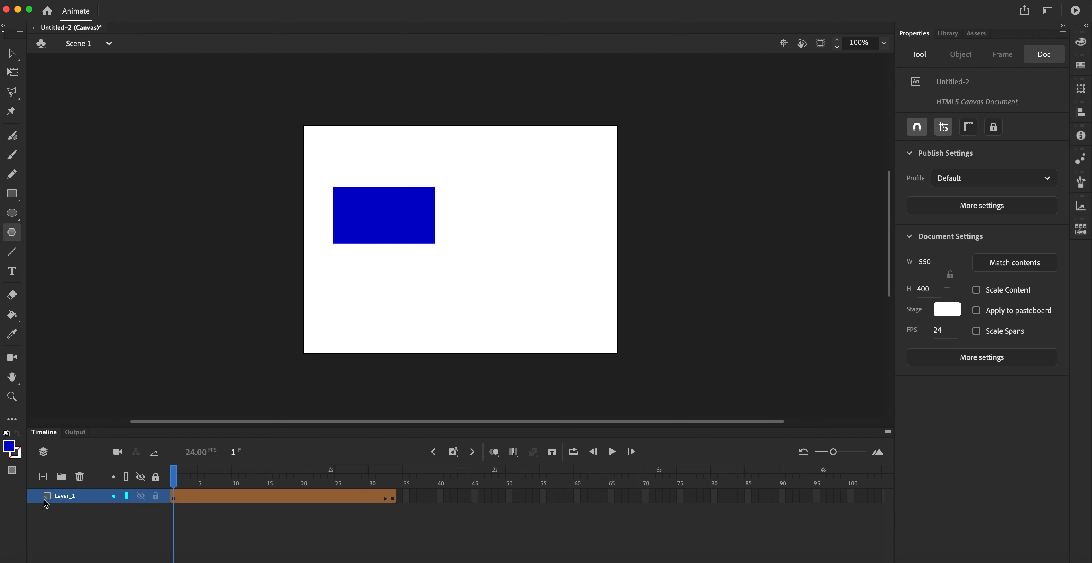
{"action": "left_click", "coordinate": [71, 499]}
{"action": "double_click", "coordinate": [84, 499]}
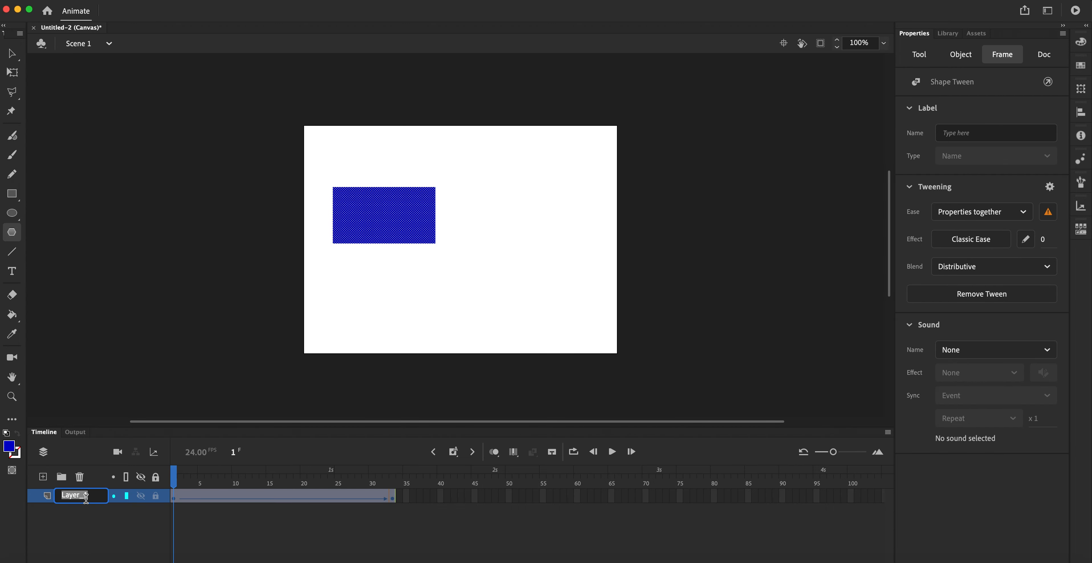
{"action": "type", "text": "morph"}
{"action": "key", "text": "Return"}
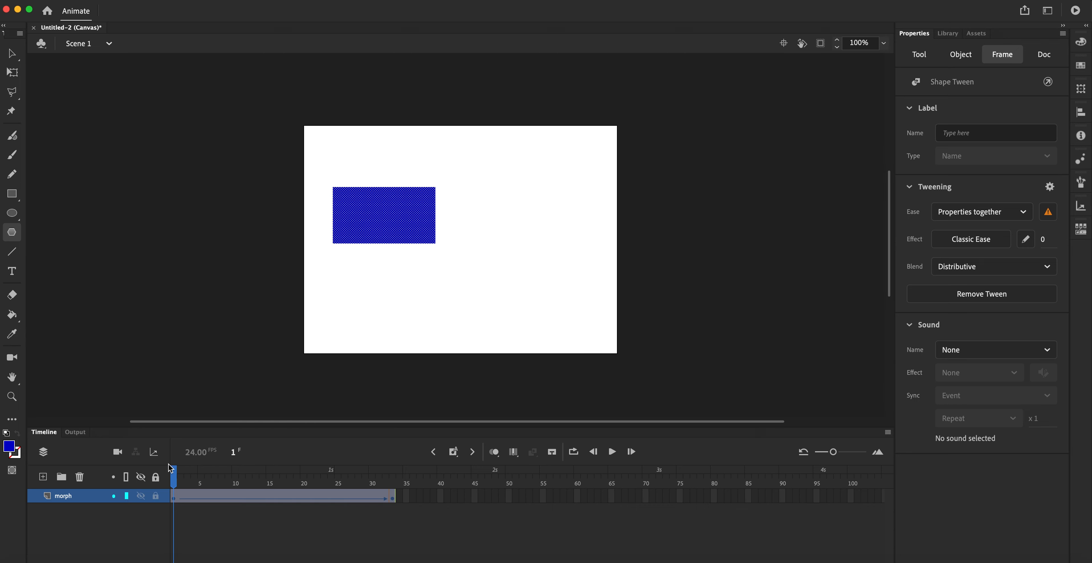
Lock the morph layer and add a new layer named morphB above it
{"action": "mouse_move", "coordinate": [175, 483]}
{"action": "left_mouse_down"}
{"action": "mouse_move", "coordinate": [271, 481]}
{"action": "mouse_move", "coordinate": [174, 482]}
{"action": "left_mouse_up"}
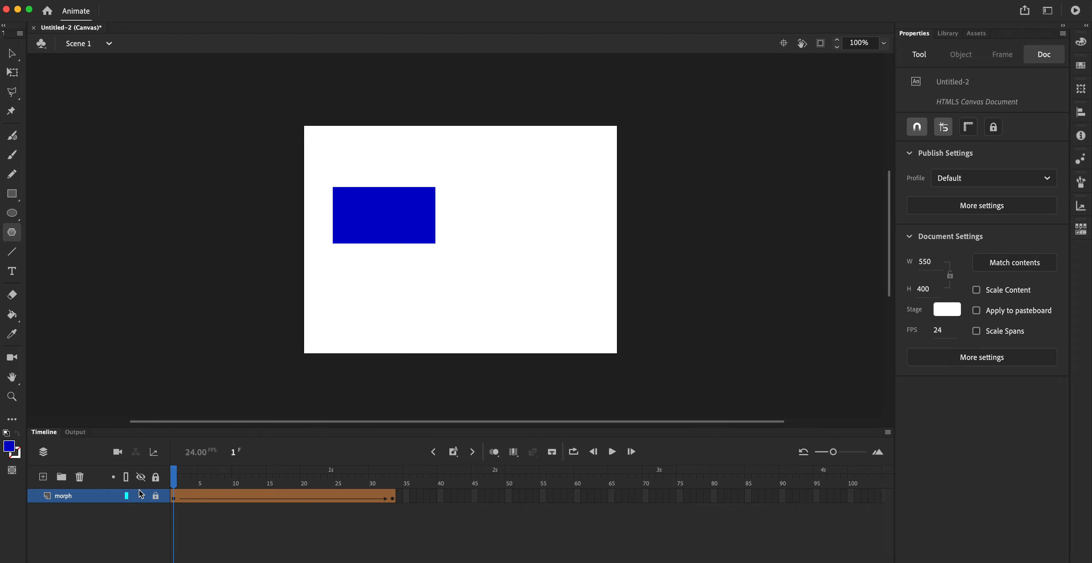
{"action": "left_click", "coordinate": [156, 497]}
{"action": "left_click", "coordinate": [42, 477]}
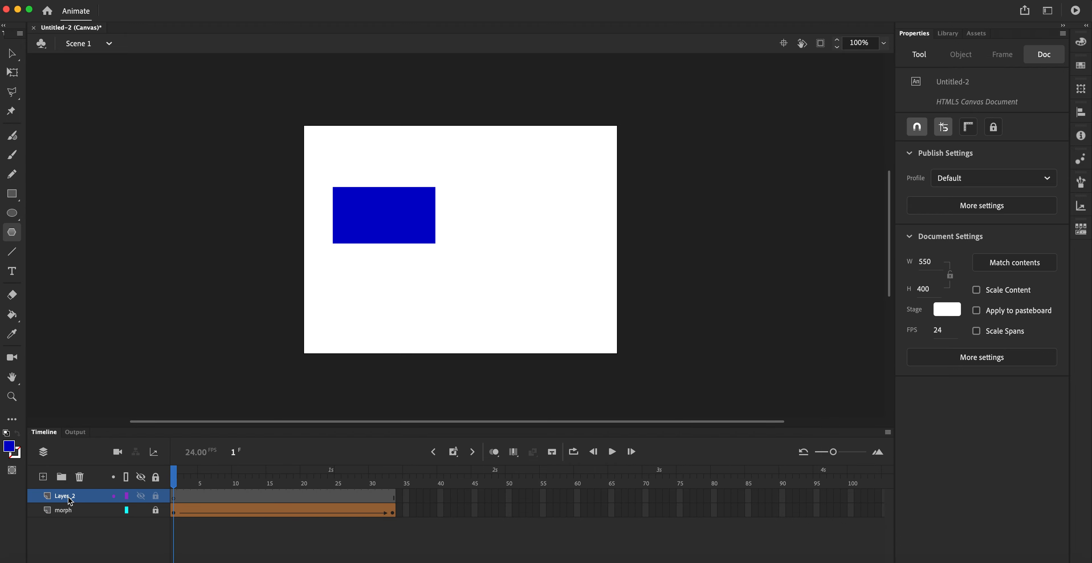
{"action": "double_click", "coordinate": [79, 495]}
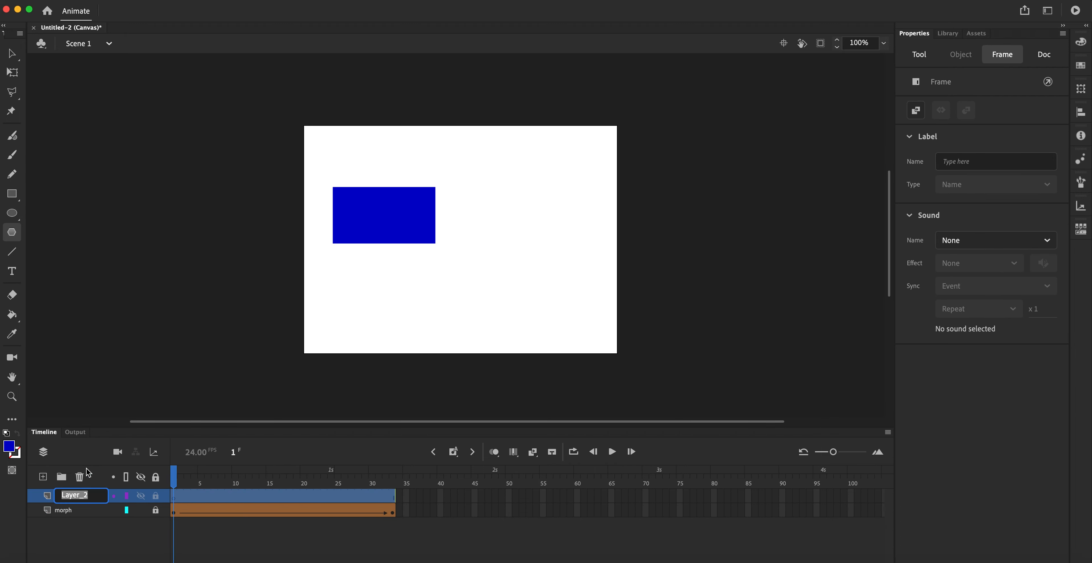
{"action": "type", "text": "morphB"}
{"action": "left_click", "coordinate": [78, 552]}
{"action": "left_click", "coordinate": [47, 498]}
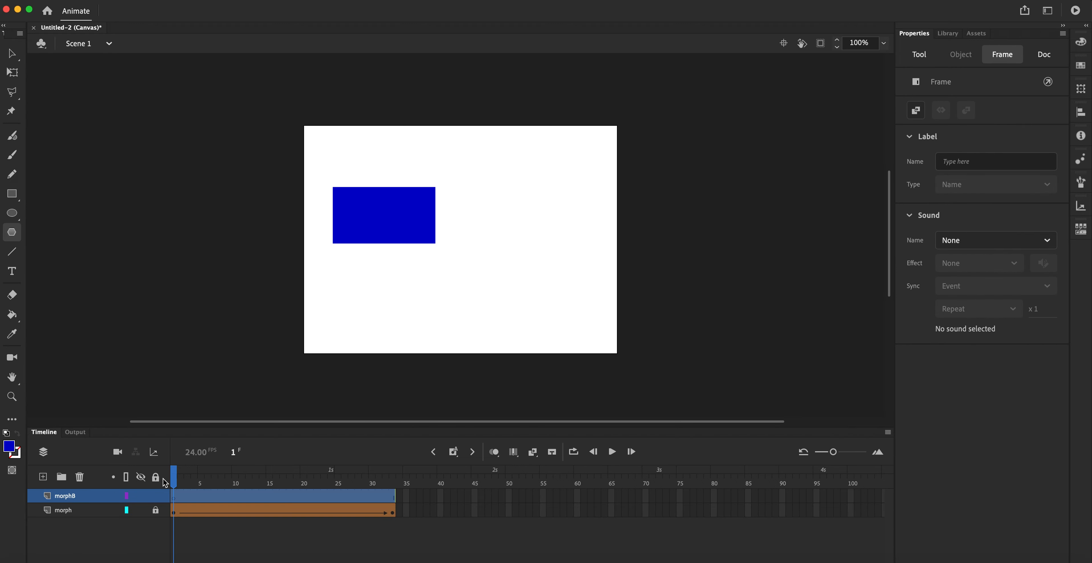
Draw a yellow oval without a stroke on the morphB layer, below the blue rectangle and about as wide
{"action": "left_click", "coordinate": [12, 214]}
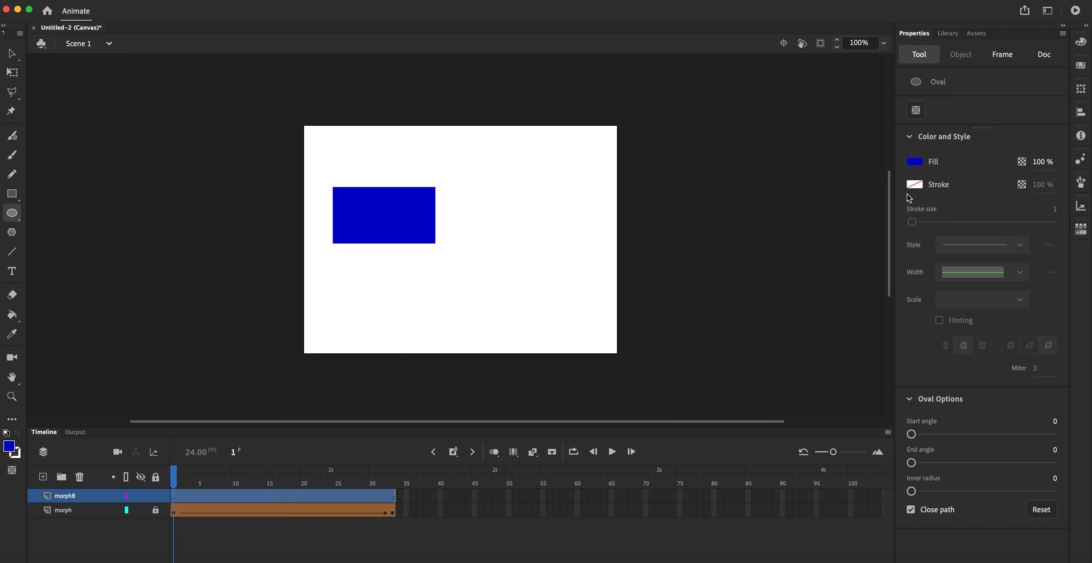
{"action": "left_click", "coordinate": [916, 163]}
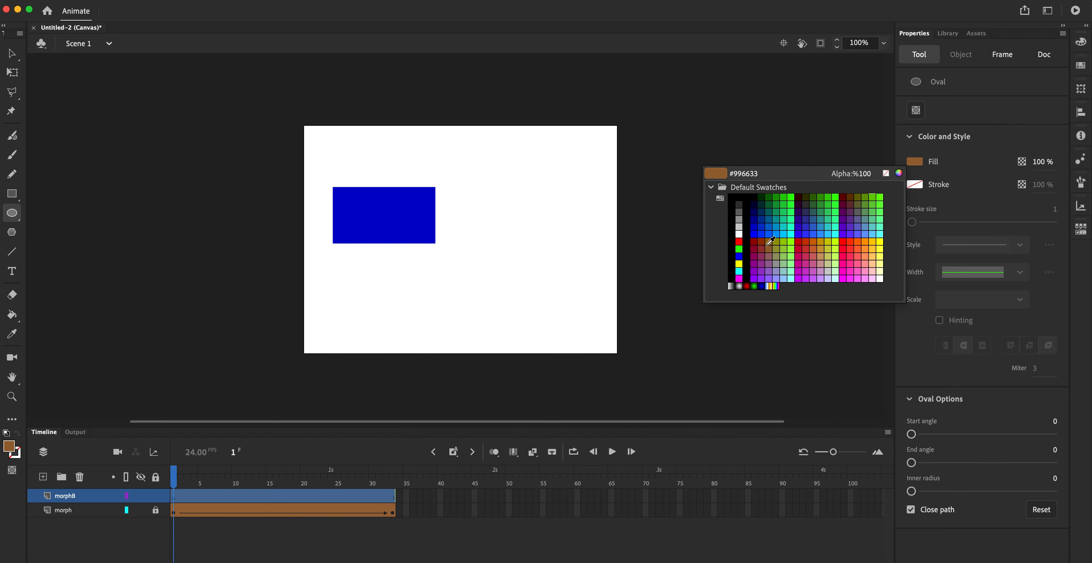
{"action": "left_click", "coordinate": [739, 263]}
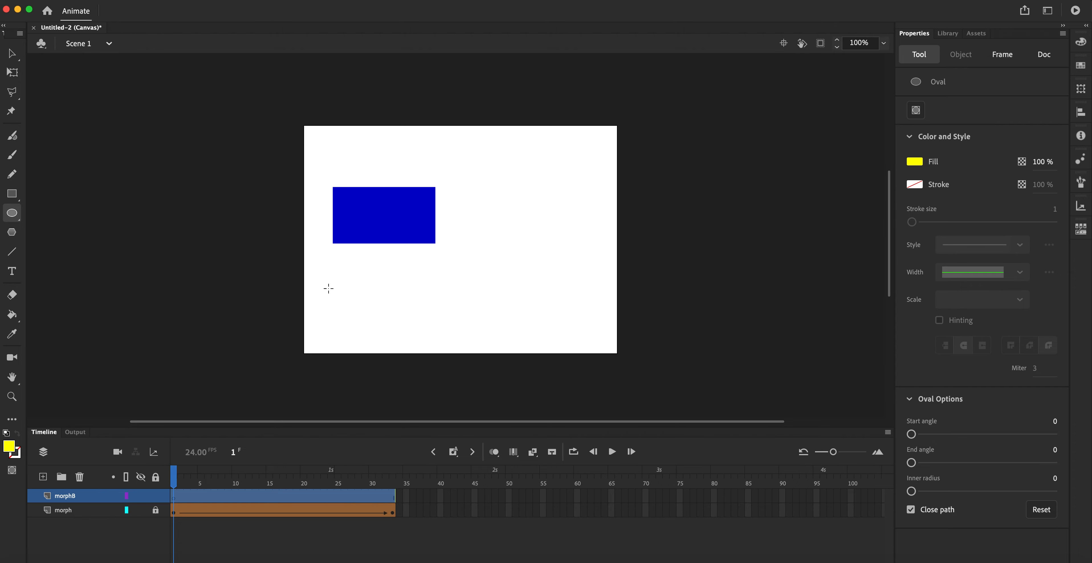
{"action": "left_click_drag", "start_coordinate": [334, 268], "coordinate": [435, 297]}
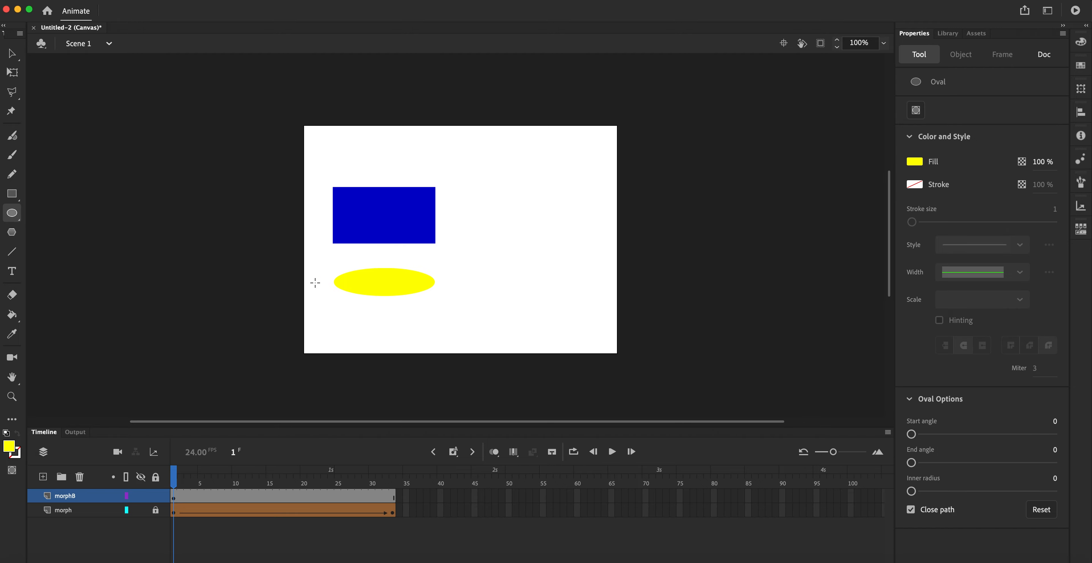
Add the black static text "morph" over the yellow oval on the morphB layer
{"action": "left_click", "coordinate": [13, 276]}
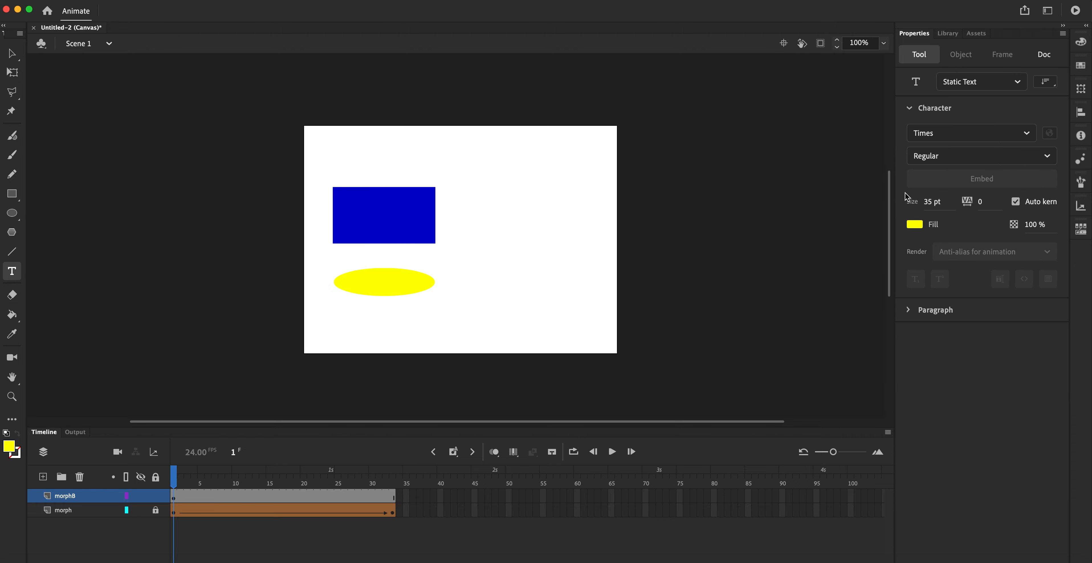
{"action": "left_click", "coordinate": [915, 225]}
{"action": "left_click", "coordinate": [729, 261]}
{"action": "left_click", "coordinate": [350, 286]}
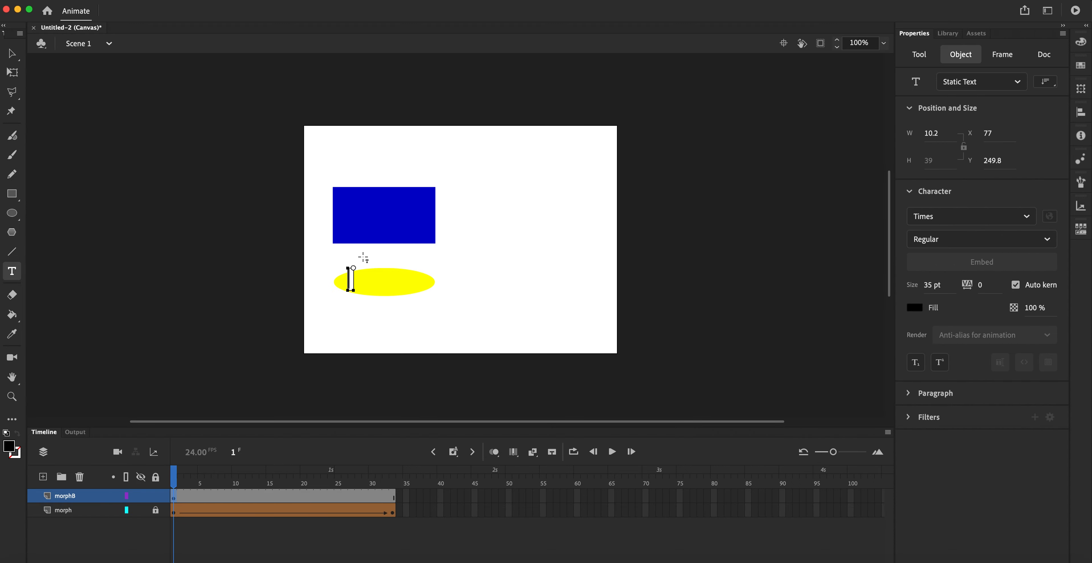
{"action": "type", "text": "mo"}
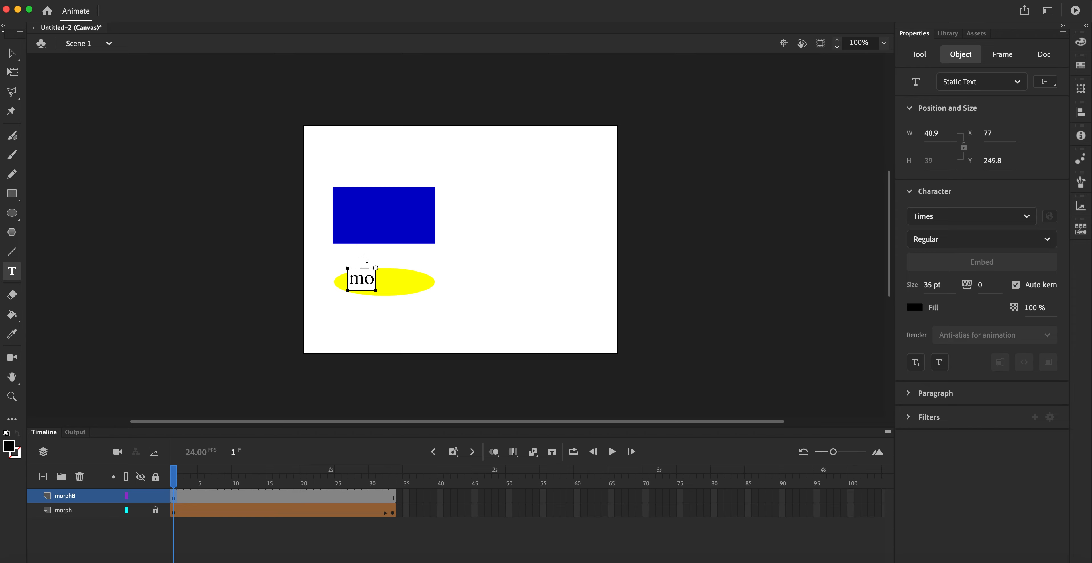
{"action": "type", "text": "rph"}
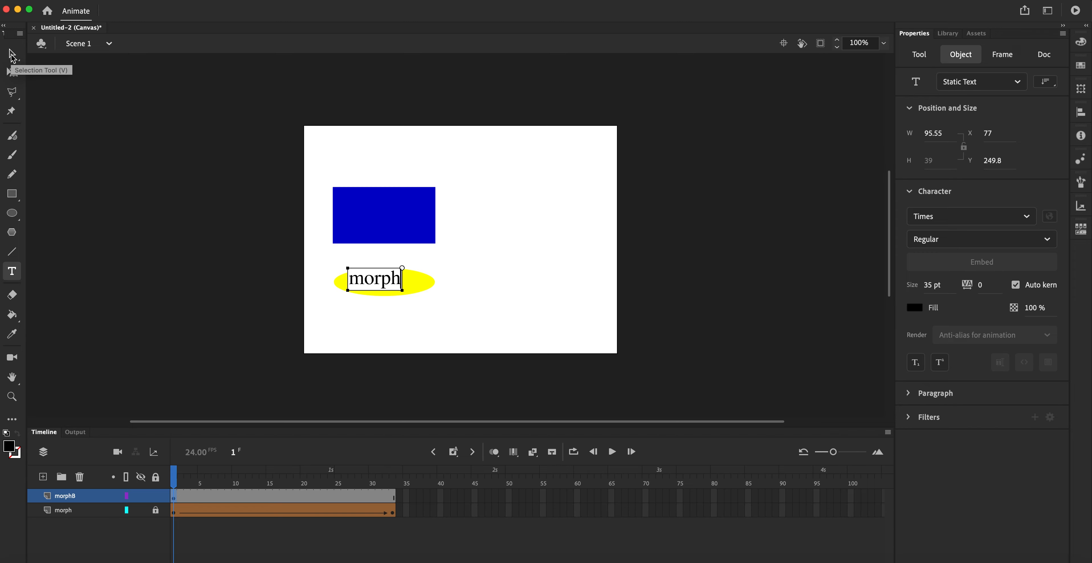
Center the morph text on the yellow oval by moving it to X 91, Y 255
{"action": "left_click", "coordinate": [12, 54]}
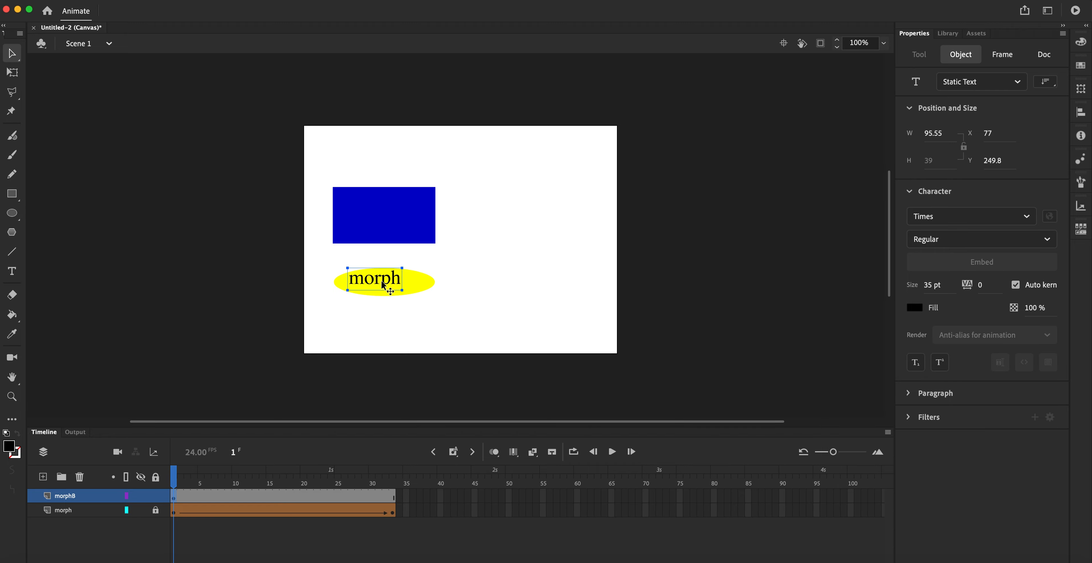
{"action": "left_click_drag", "start_coordinate": [374, 280], "coordinate": [383, 279]}
{"action": "mouse_move", "coordinate": [386, 285]}
{"action": "left_mouse_down"}
{"action": "mouse_move", "coordinate": [355, 283]}
{"action": "mouse_move", "coordinate": [365, 292]}
{"action": "mouse_move", "coordinate": [379, 282]}
{"action": "left_mouse_up"}
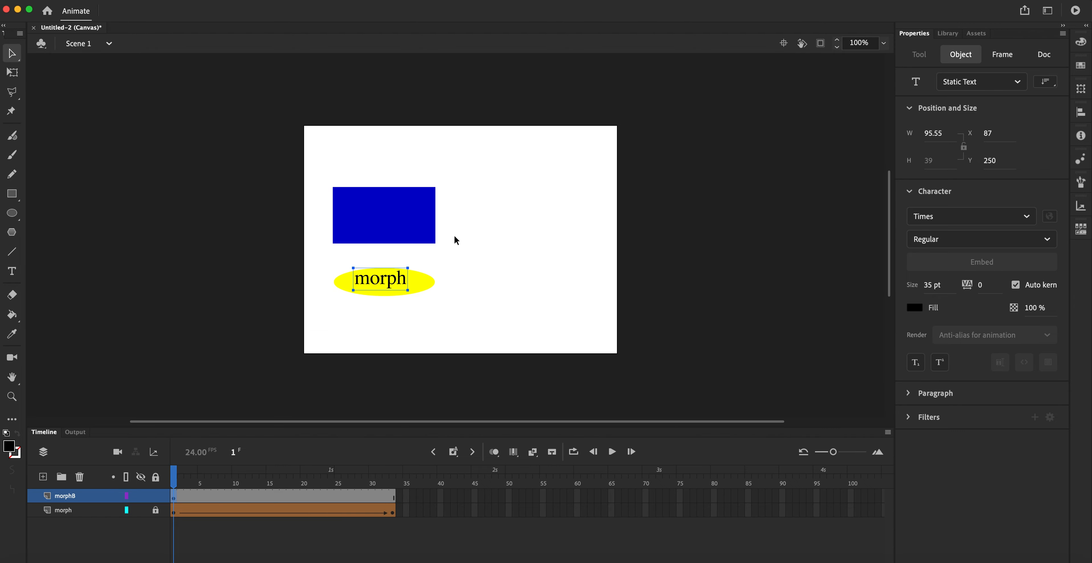
{"action": "key", "text": "Down"}
{"action": "key", "text": "Down"}
{"action": "key", "text": "Down"}
{"action": "key", "text": "Down"}
{"action": "key", "text": "Down"}
{"action": "key", "text": "Left"}
{"action": "key", "text": "Right"}
{"action": "key", "text": "Right"}
{"action": "key", "text": "Right"}
{"action": "key", "text": "Right"}
{"action": "key", "text": "Right"}
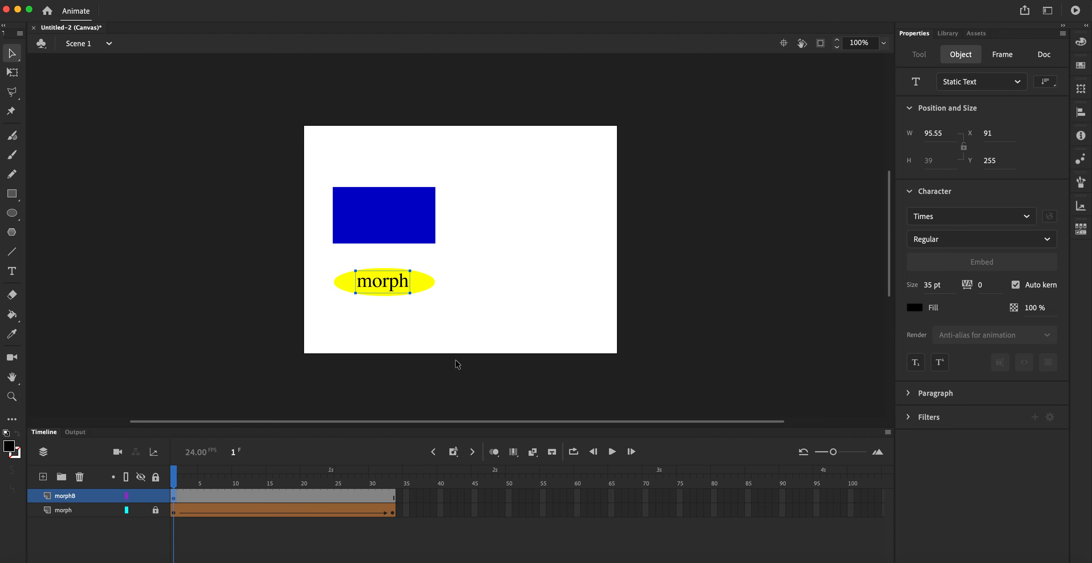
Convert the yellow oval and its text together into a Button symbol named MorphButton
{"action": "left_click_drag", "start_coordinate": [452, 322], "coordinate": [307, 246]}
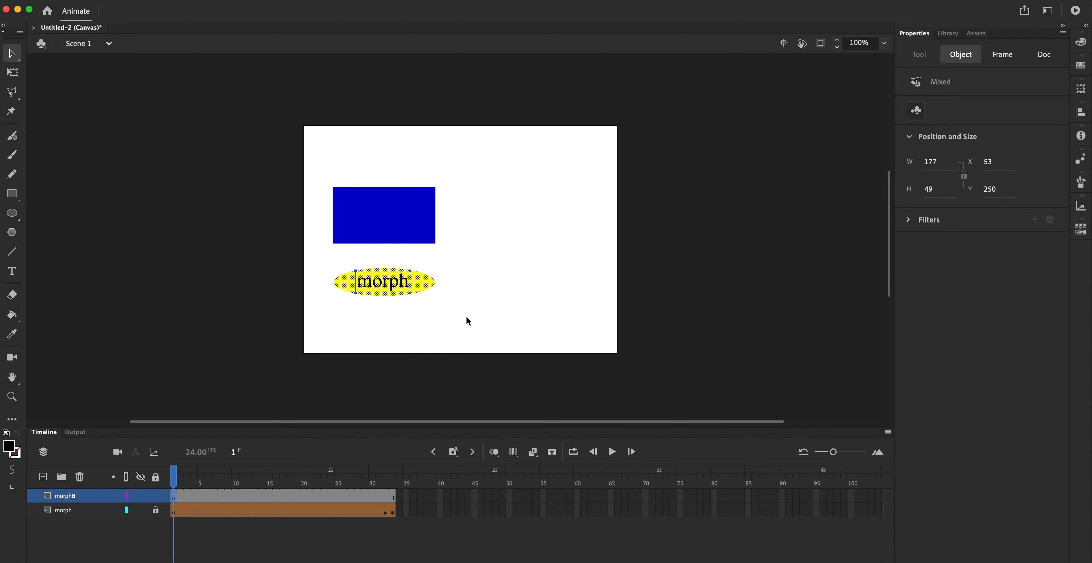
{"action": "left_click", "coordinate": [202, 2]}
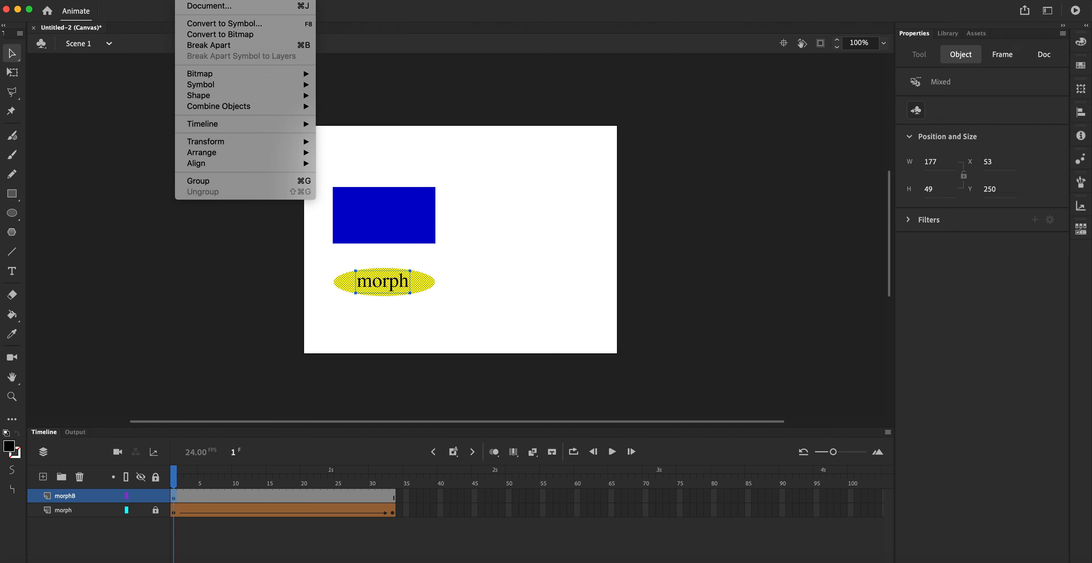
{"action": "left_click", "coordinate": [212, 24]}
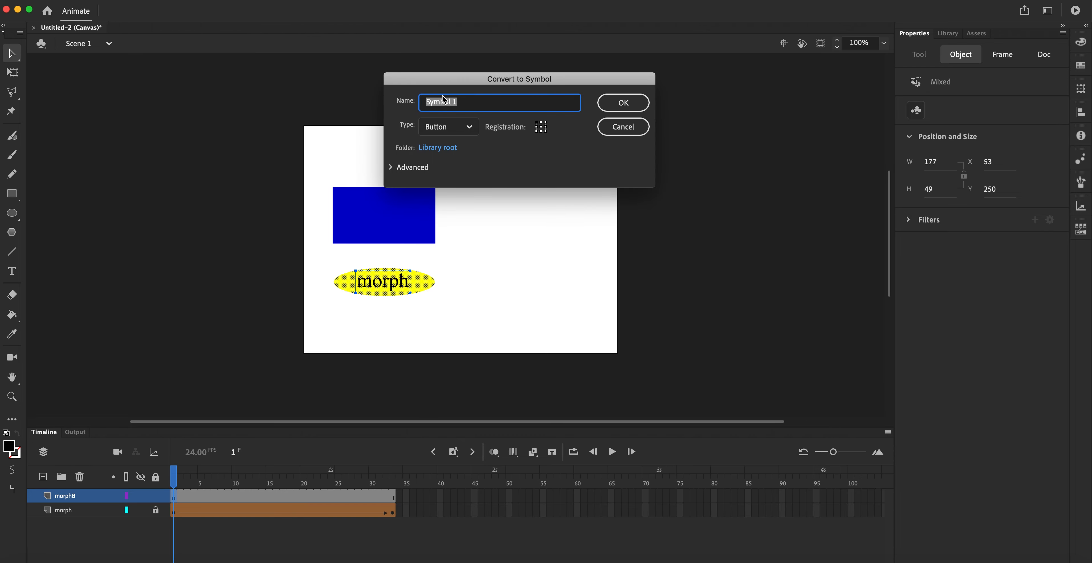
{"action": "left_click_drag", "start_coordinate": [509, 78], "coordinate": [518, 102]}
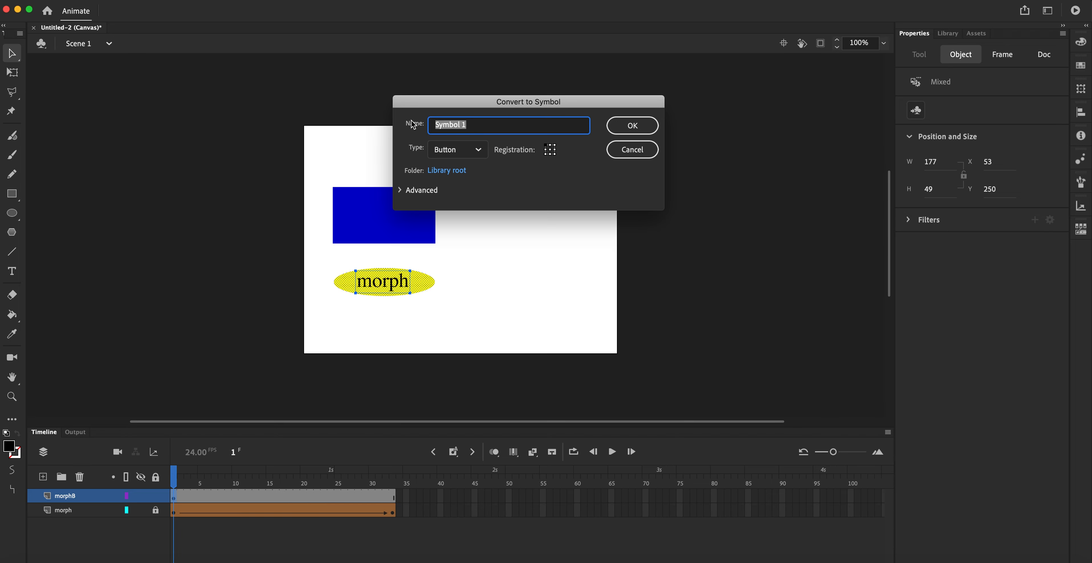
{"action": "type", "text": "MorphButton"}
{"action": "left_click", "coordinate": [631, 127]}
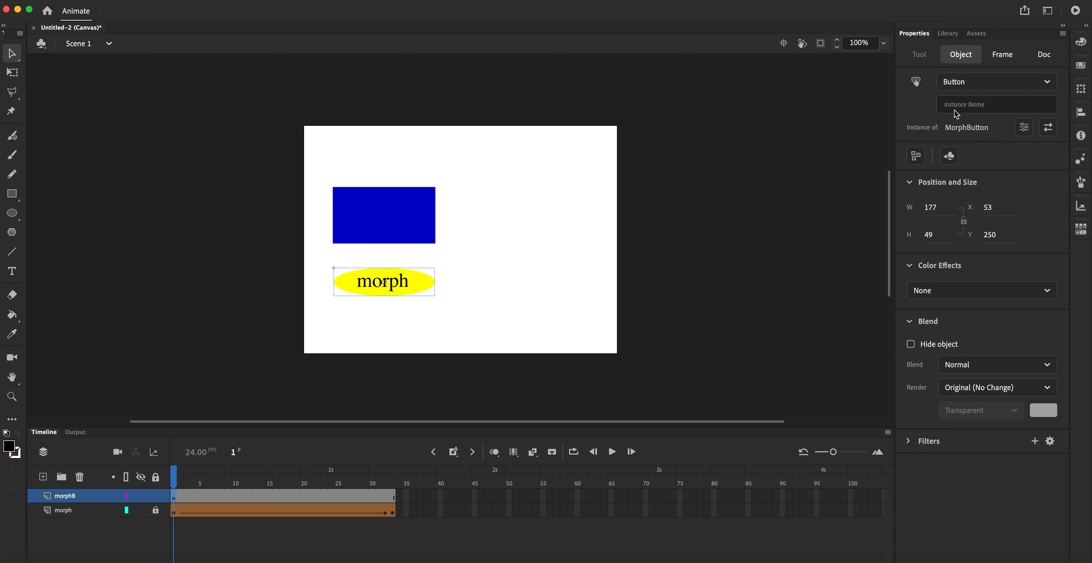
Give the button on the stage the instance name morphbutton
{"action": "left_click", "coordinate": [997, 106]}
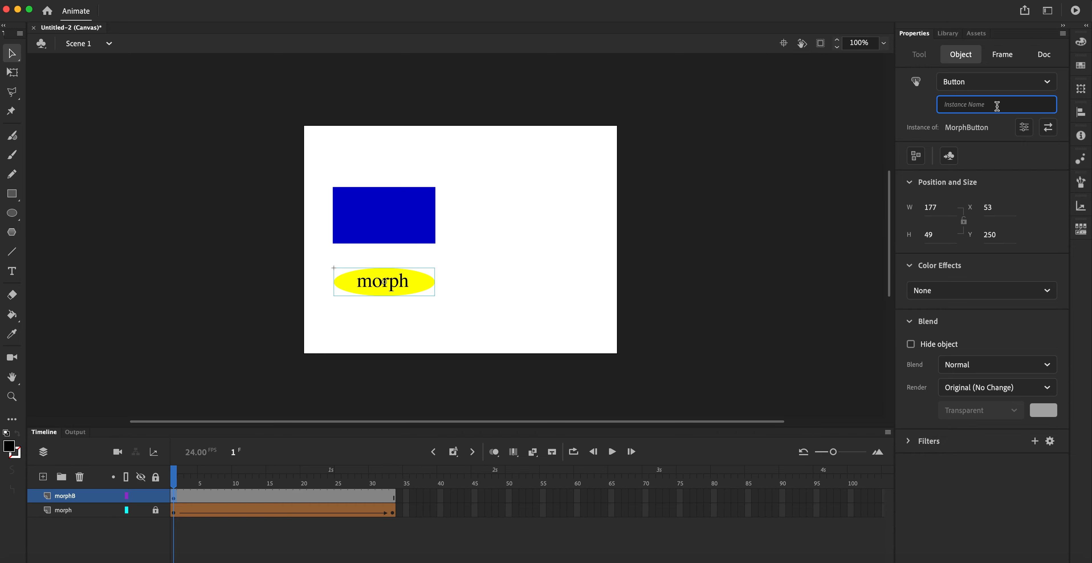
{"action": "type", "text": "morphbutton"}
{"action": "left_click", "coordinate": [920, 109]}
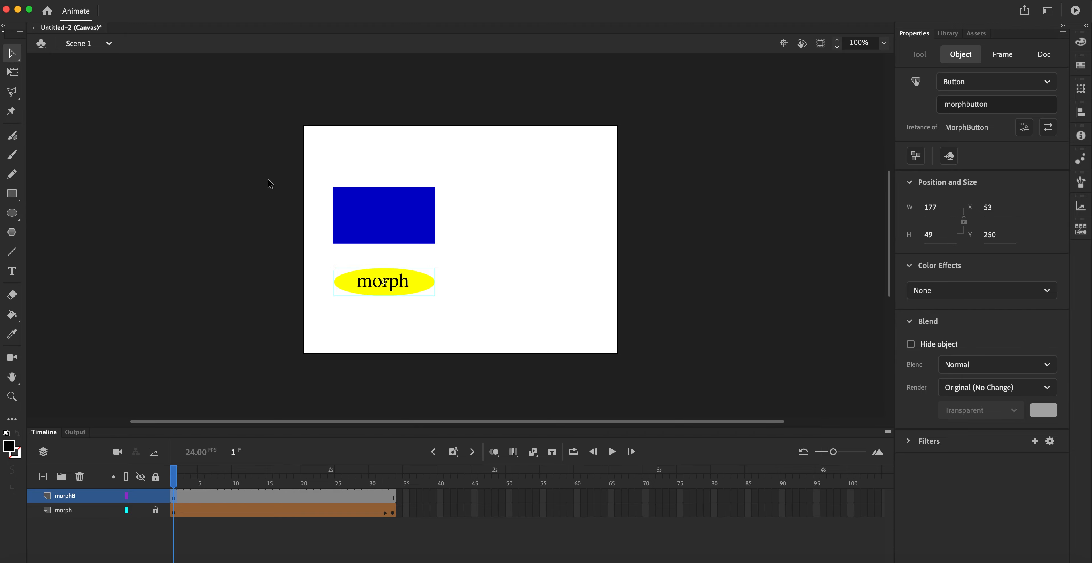
Add the HTML5 Canvas code snippet Stop at this Frame to frame 1, and close the Actions code window
{"action": "mouse_move", "coordinate": [179, 480]}
{"action": "left_mouse_down"}
{"action": "mouse_move", "coordinate": [296, 473]}
{"action": "mouse_move", "coordinate": [164, 478]}
{"action": "left_mouse_up"}
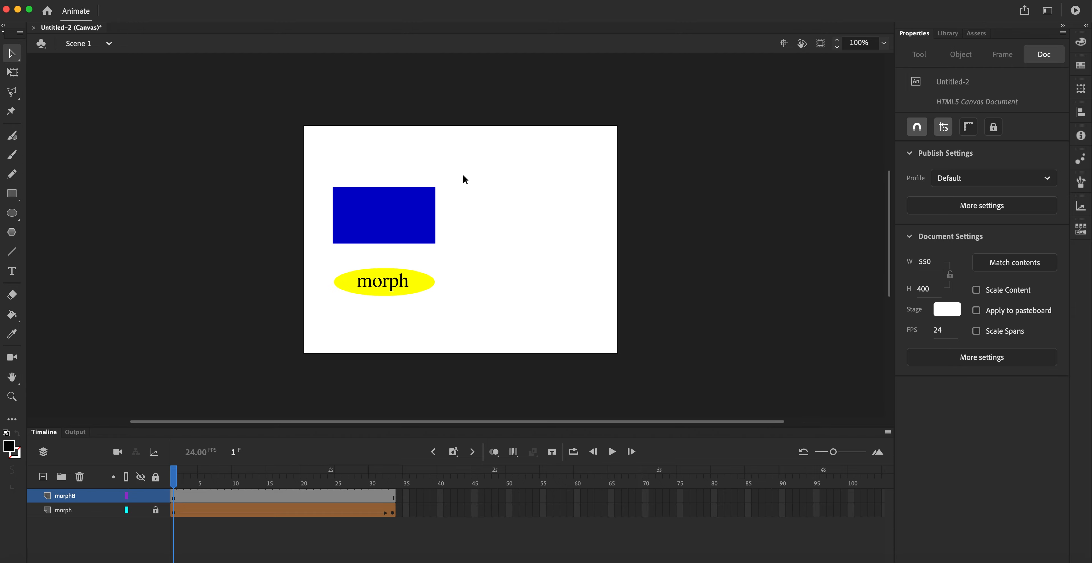
{"action": "left_click", "coordinate": [382, 1]}
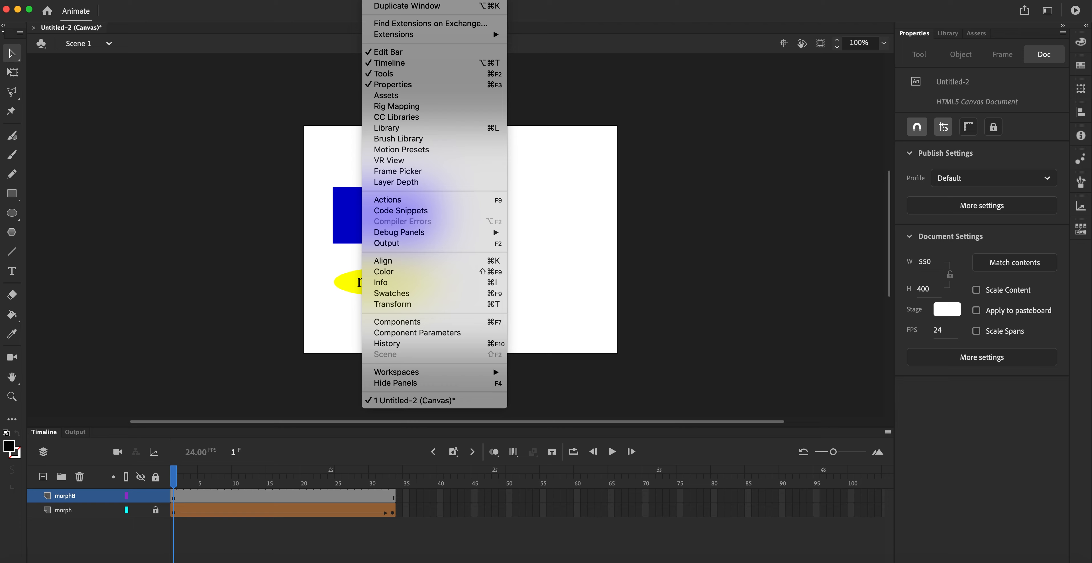
{"action": "left_click", "coordinate": [401, 211]}
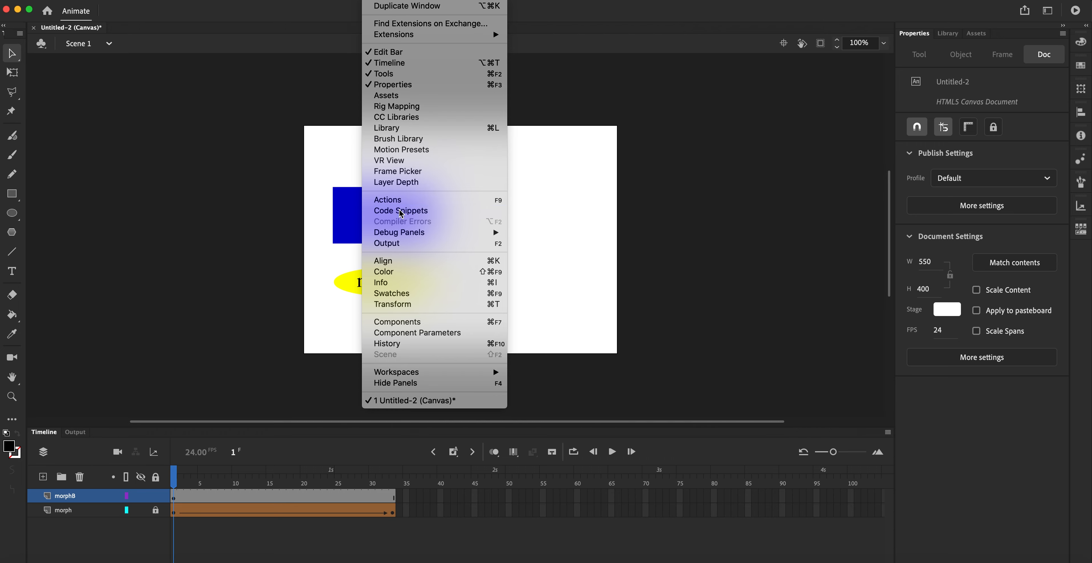
{"action": "left_click_drag", "start_coordinate": [786, 294], "coordinate": [701, 126]}
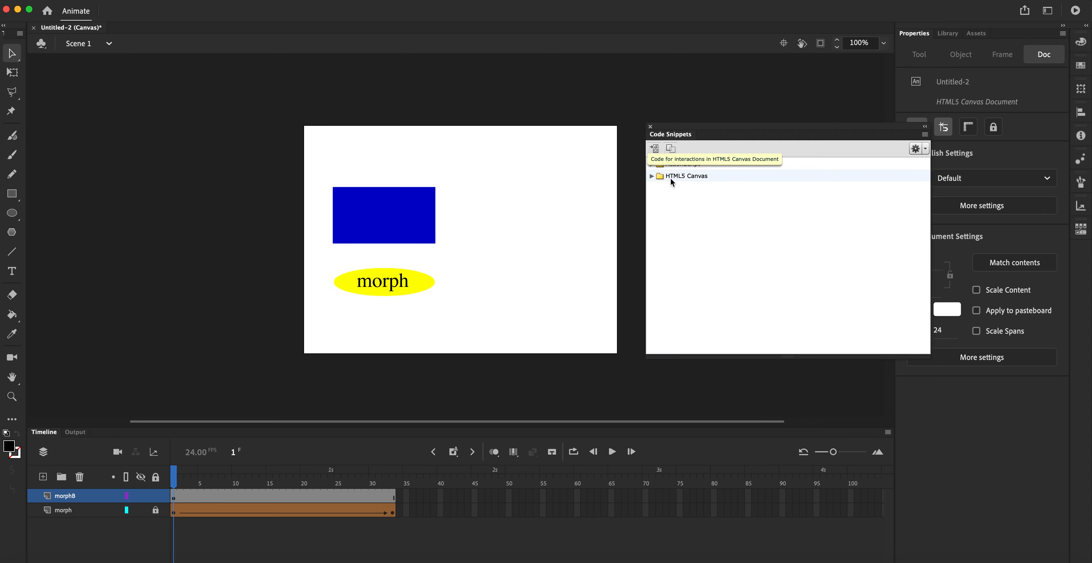
{"action": "left_click", "coordinate": [651, 176]}
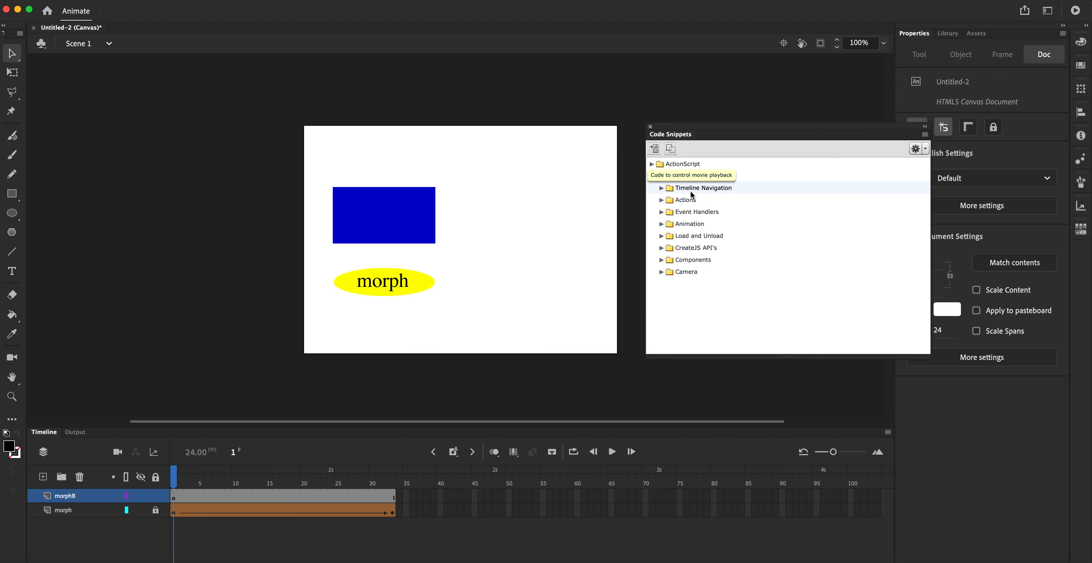
{"action": "left_click", "coordinate": [661, 188]}
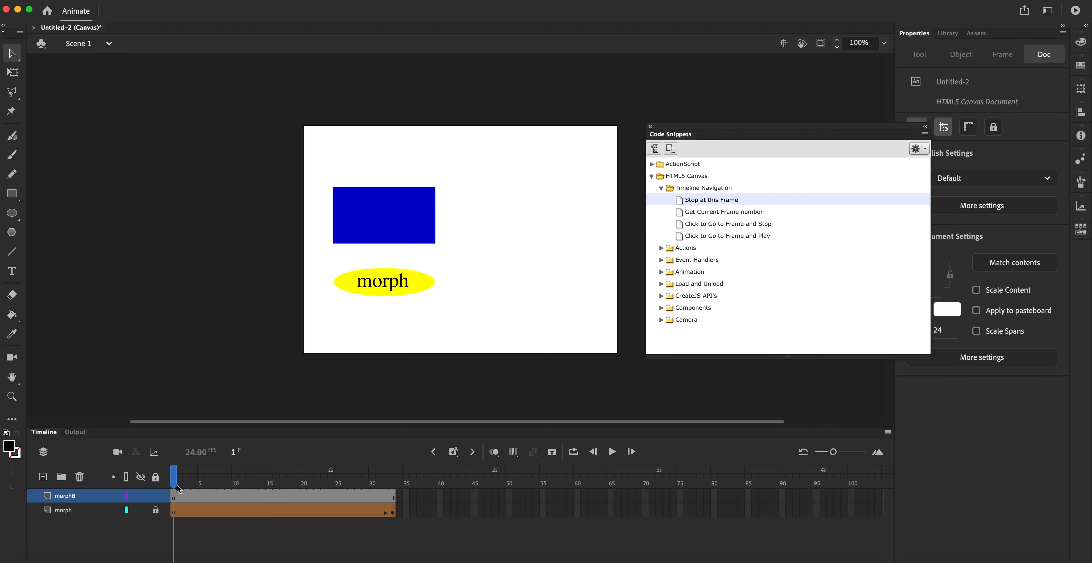
{"action": "double_click", "coordinate": [691, 204]}
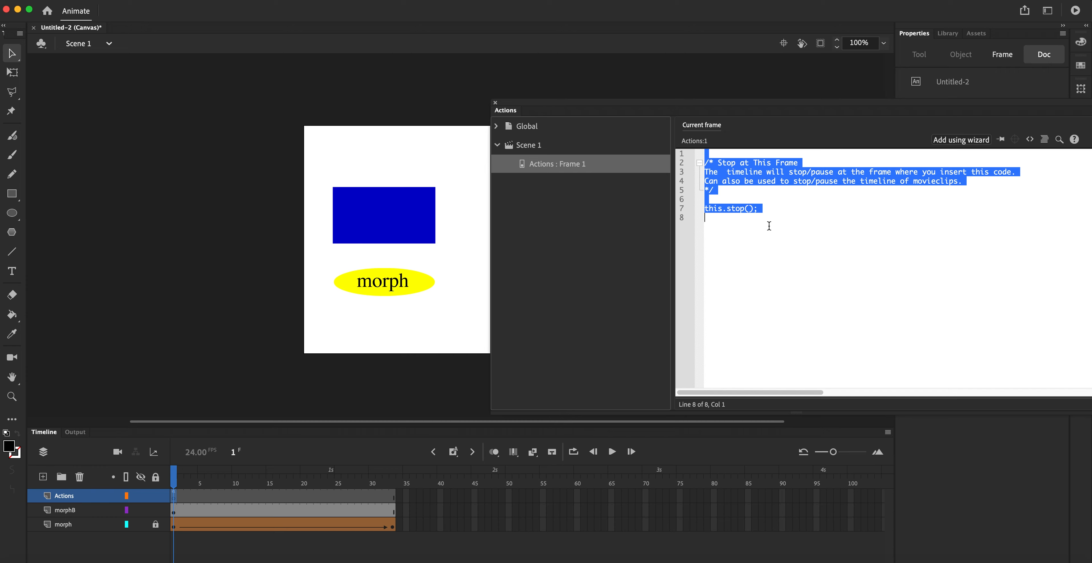
{"action": "left_click", "coordinate": [757, 232]}
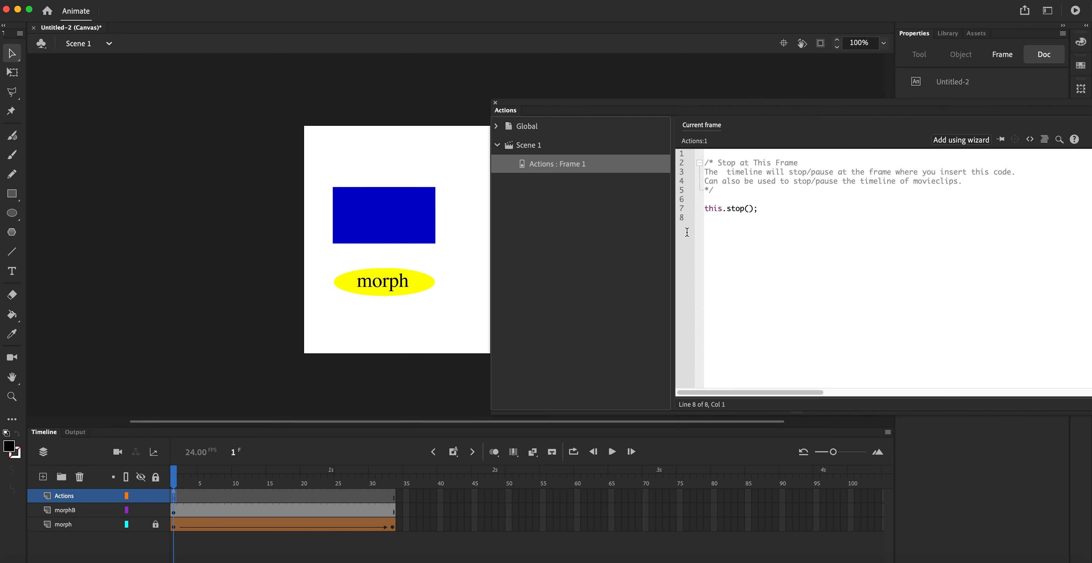
{"action": "left_click", "coordinate": [495, 103]}
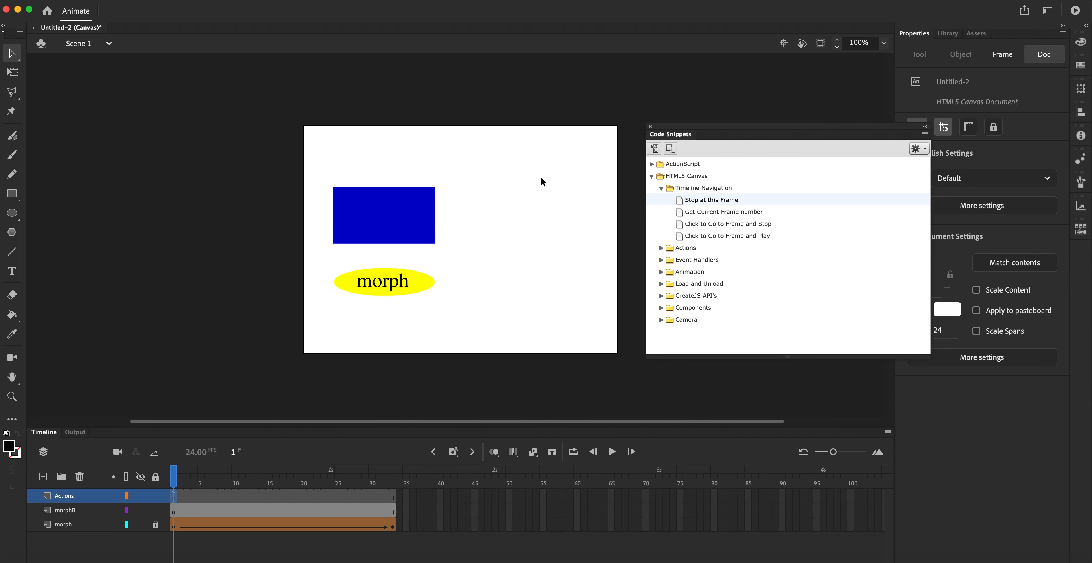
Test the movie in the web browser, close the preview, and return to the document's timeline
{"action": "key", "text": "super+Return"}
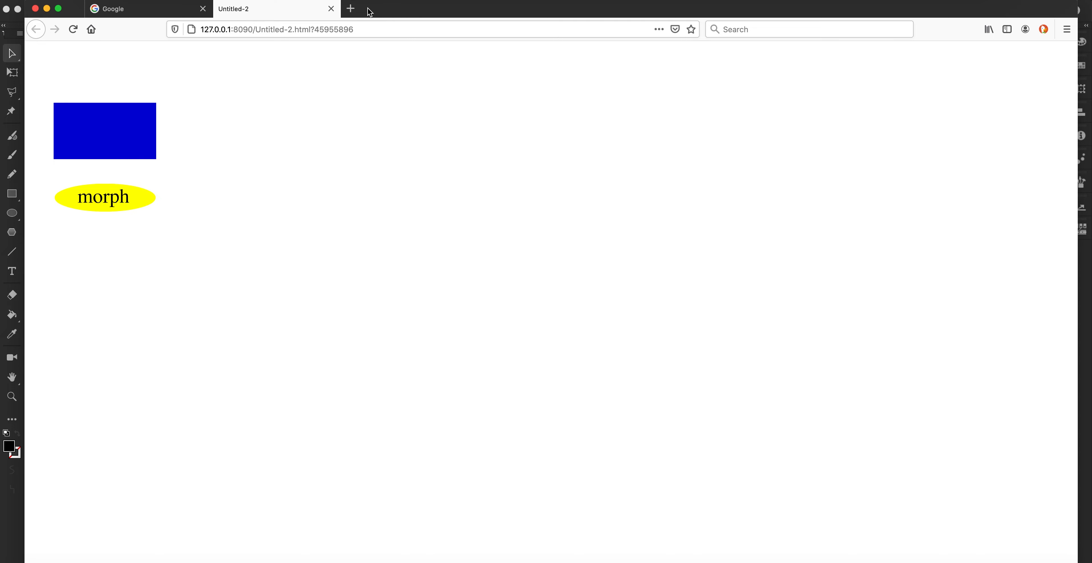
{"action": "left_click", "coordinate": [331, 9]}
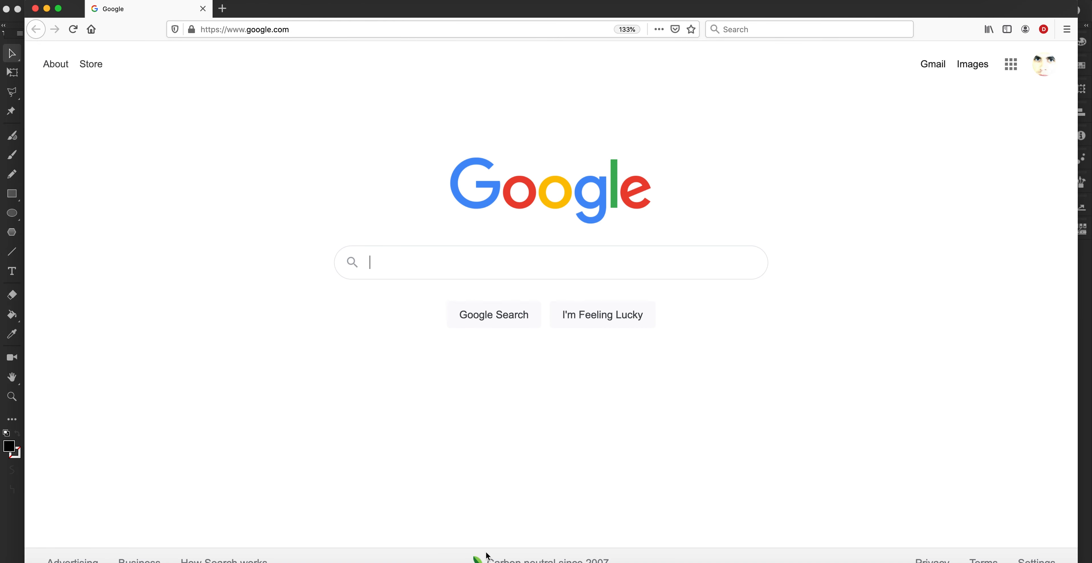
{"action": "left_click", "coordinate": [444, 560]}
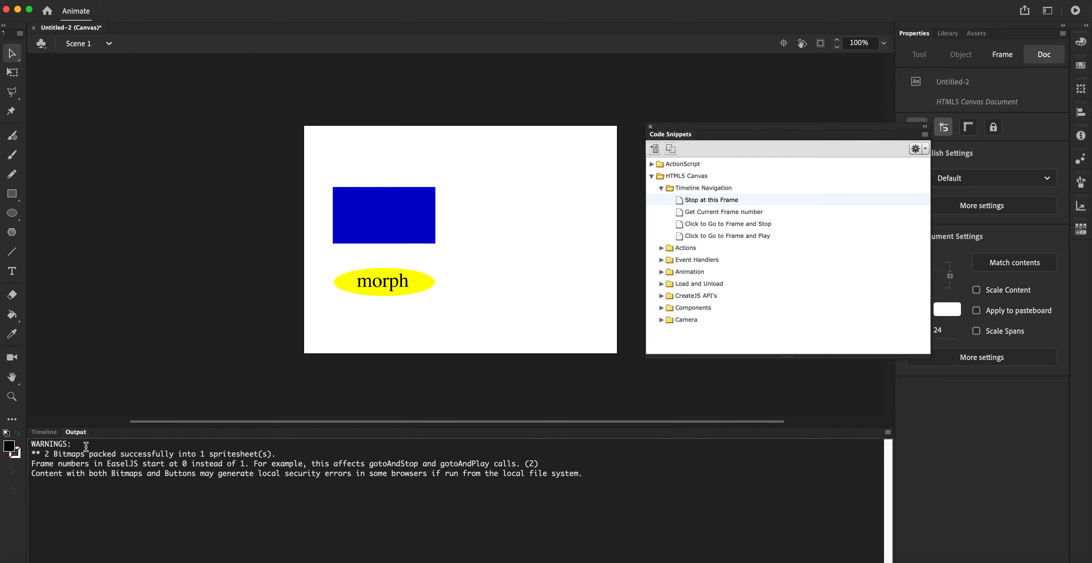
{"action": "left_click", "coordinate": [44, 431]}
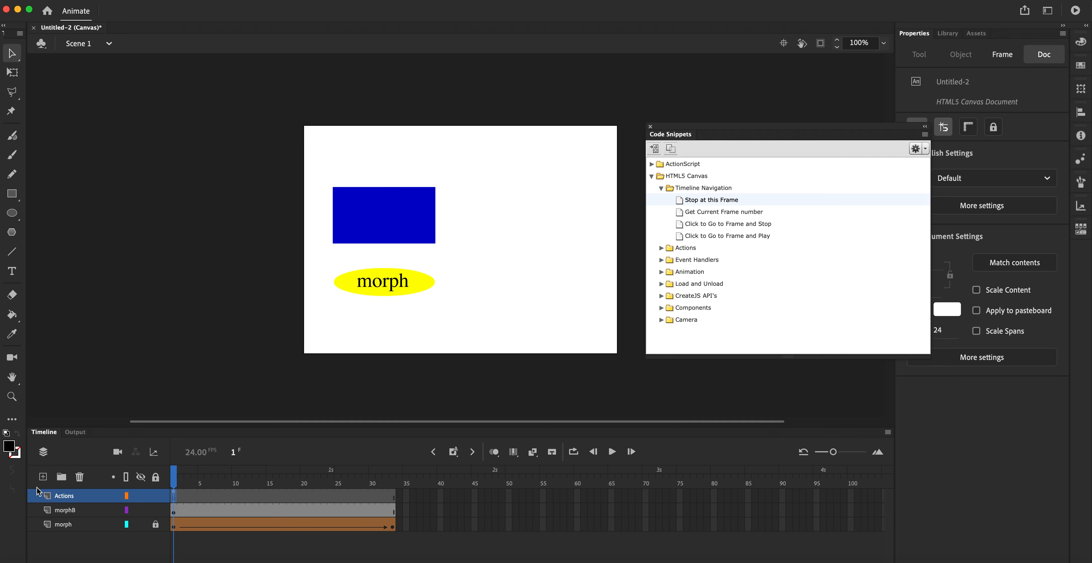
Attach the Timeline Navigation snippet Click to Go to Frame and Play to the morph button at frame 1
{"action": "left_click", "coordinate": [692, 205]}
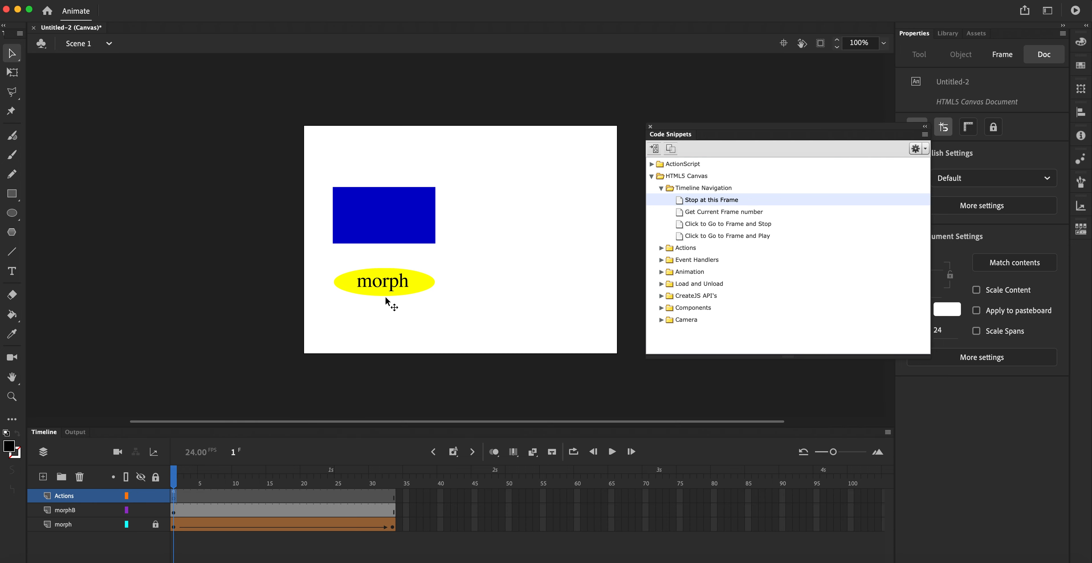
{"action": "left_click", "coordinate": [383, 285]}
{"action": "left_click", "coordinate": [383, 281]}
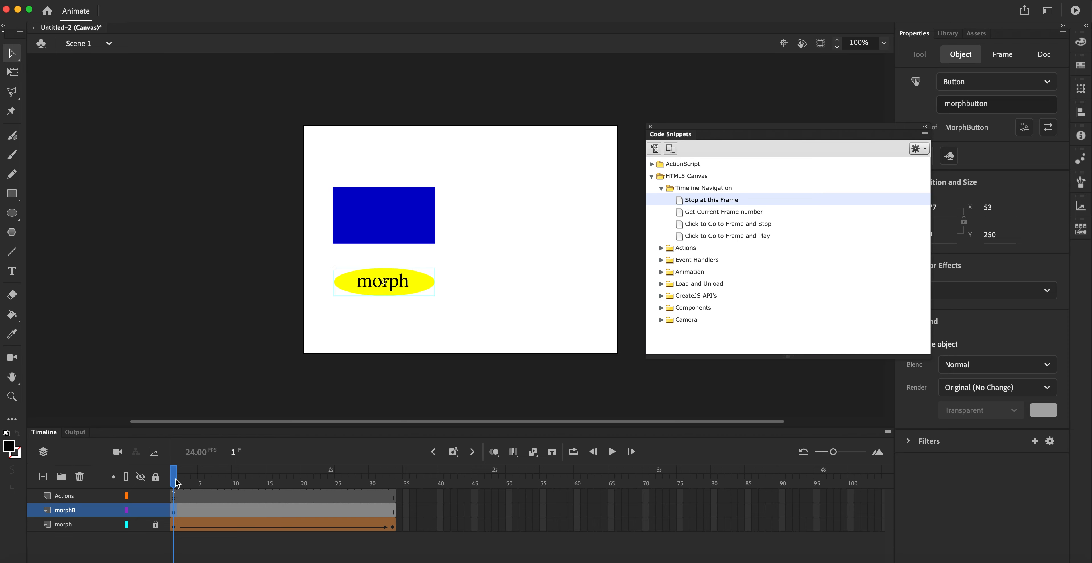
{"action": "mouse_move", "coordinate": [173, 483]}
{"action": "left_mouse_down"}
{"action": "mouse_move", "coordinate": [236, 483]}
{"action": "mouse_move", "coordinate": [173, 486]}
{"action": "left_mouse_up"}
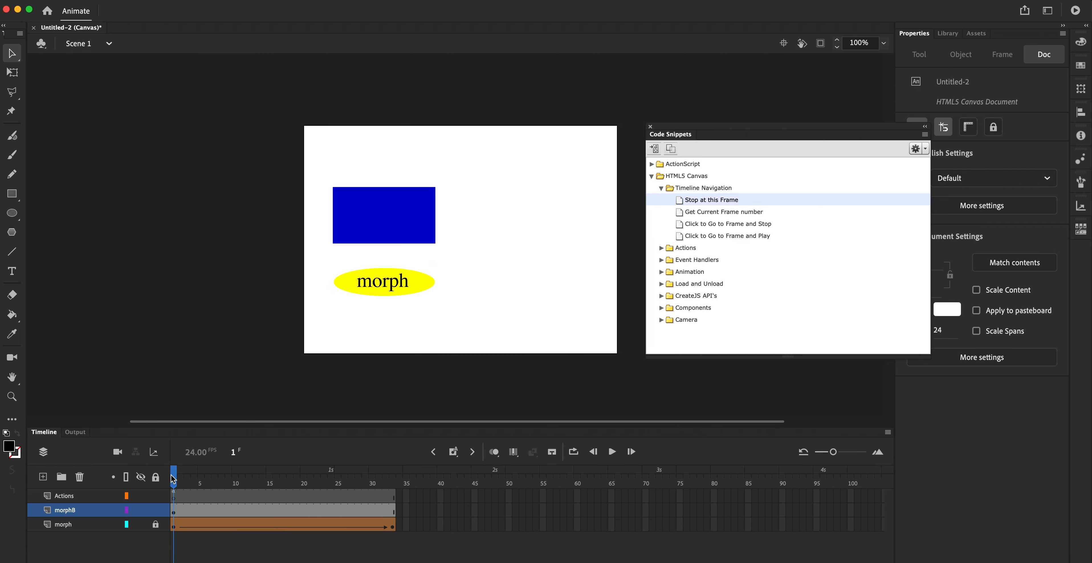
{"action": "left_click", "coordinate": [385, 283]}
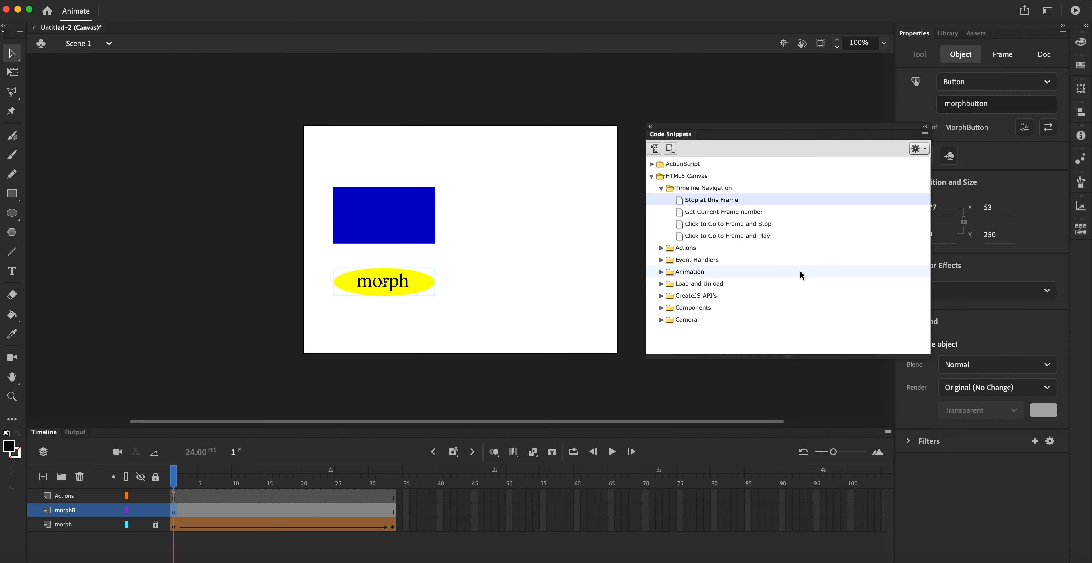
{"action": "mouse_move", "coordinate": [716, 228]}
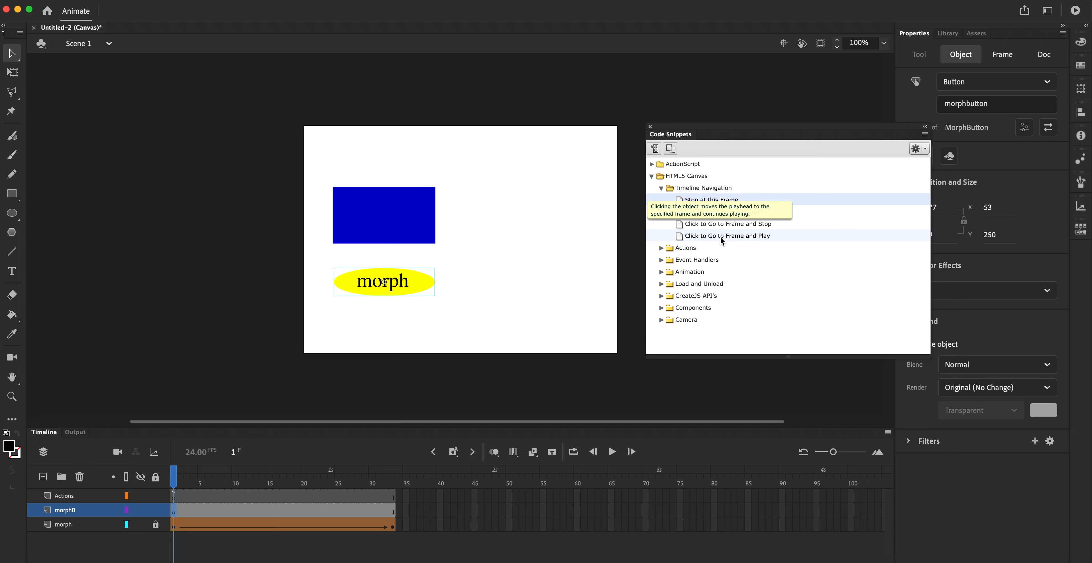
{"action": "double_click", "coordinate": [702, 236]}
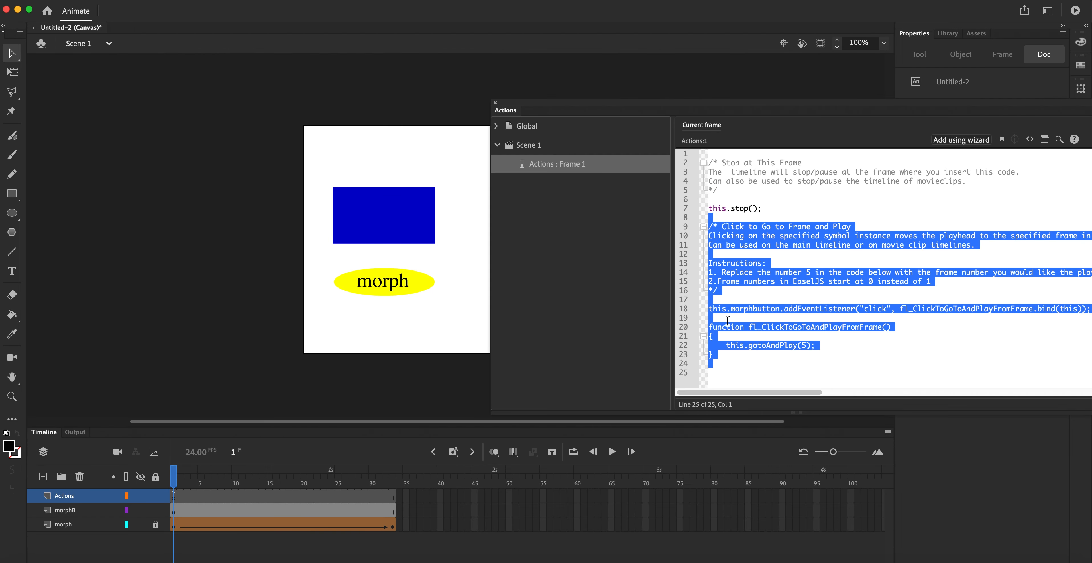
{"action": "left_click", "coordinate": [761, 359]}
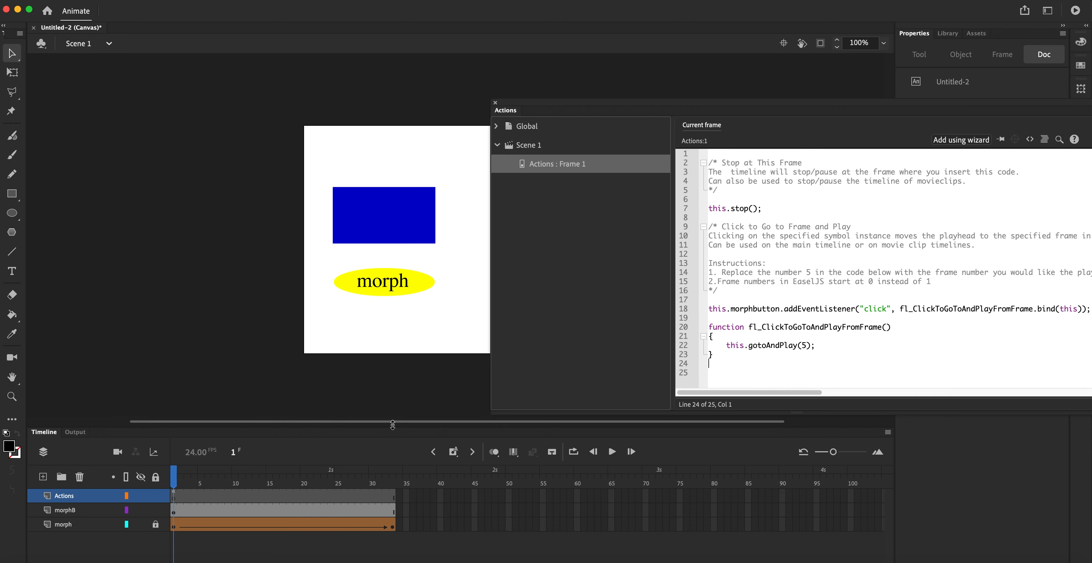
Change the frame number in the button's gotoAndPlay call to 1 and test the movie in the web browser
{"action": "double_click", "coordinate": [804, 345]}
{"action": "type", "text": "1"}
{"action": "key", "text": "super+Return"}
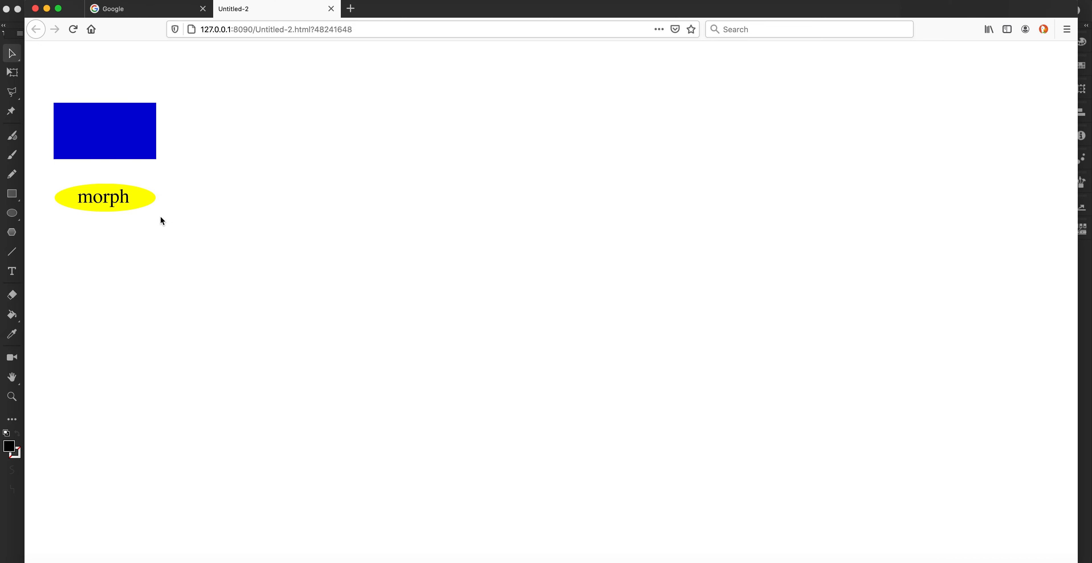
Try the morph button in the browser preview, close the preview, and return to Adobe Animate
{"action": "left_click", "coordinate": [107, 205]}
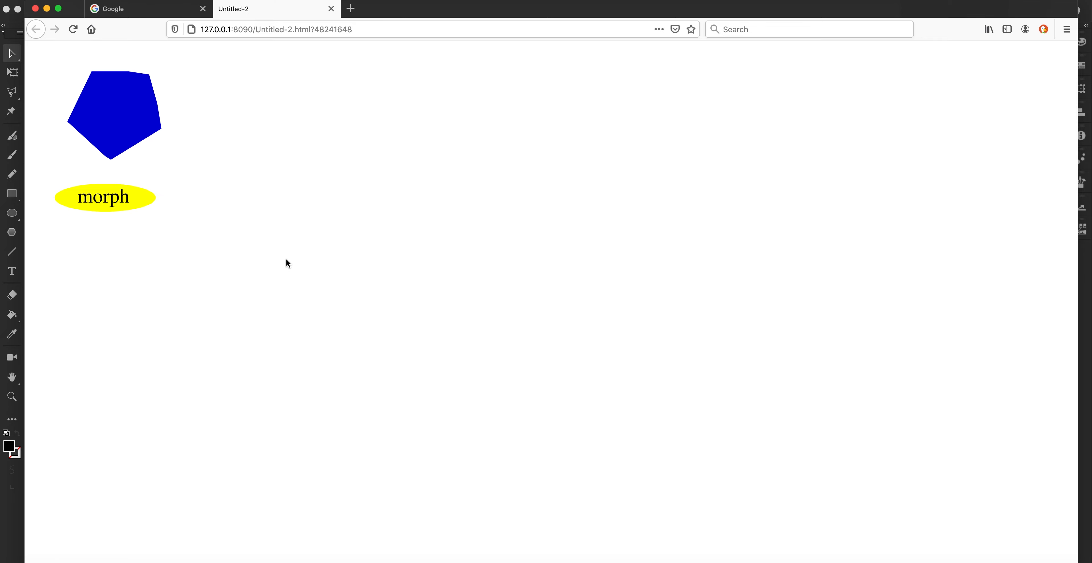
{"action": "left_click", "coordinate": [331, 9]}
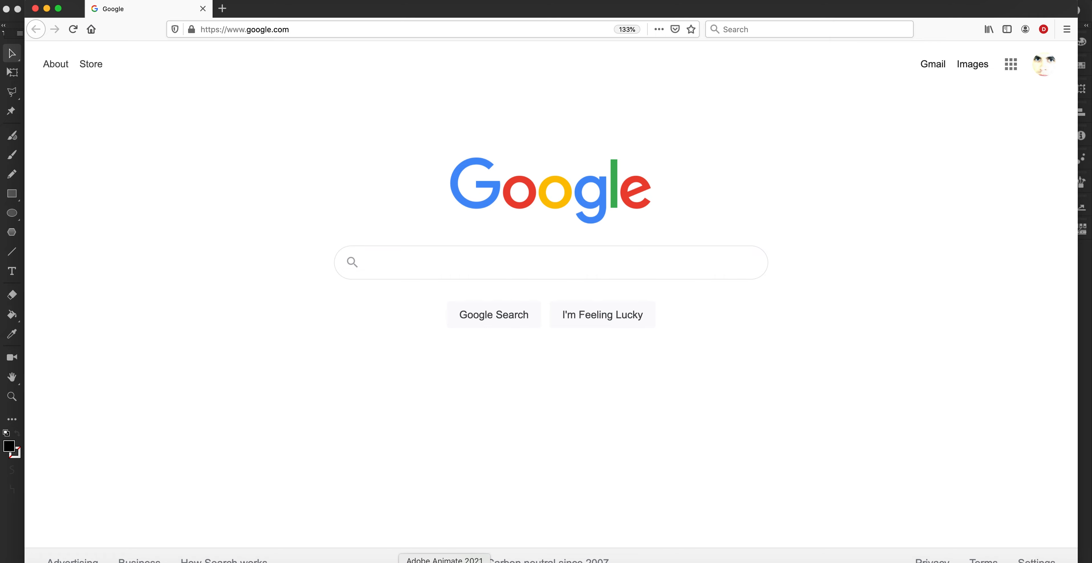
{"action": "left_click", "coordinate": [444, 560]}
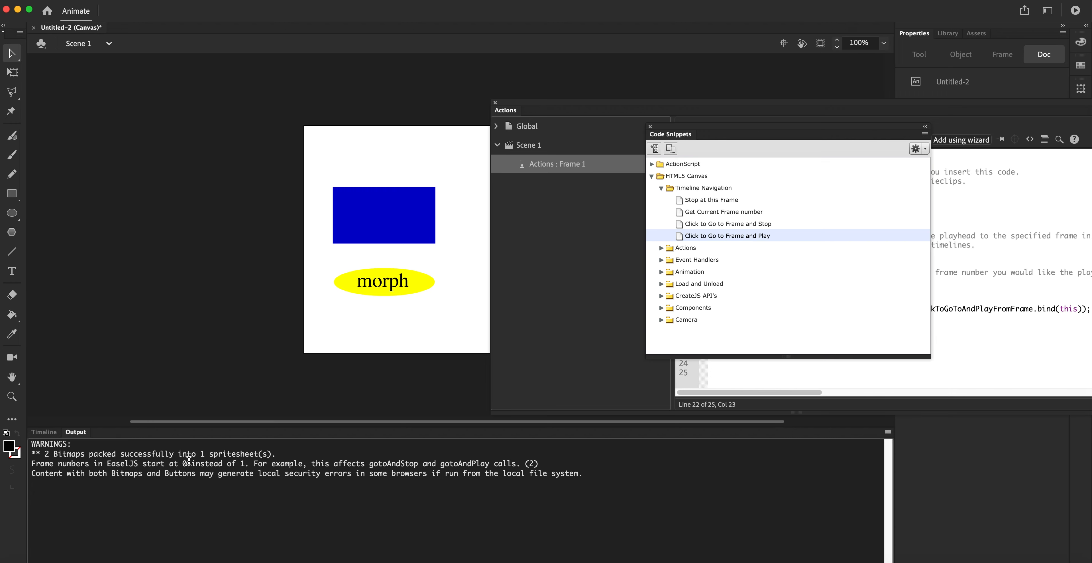
Add the HTML5 Canvas code snippet Stop at this Frame to frame 33 of the Actions layer
{"action": "left_click", "coordinate": [44, 432]}
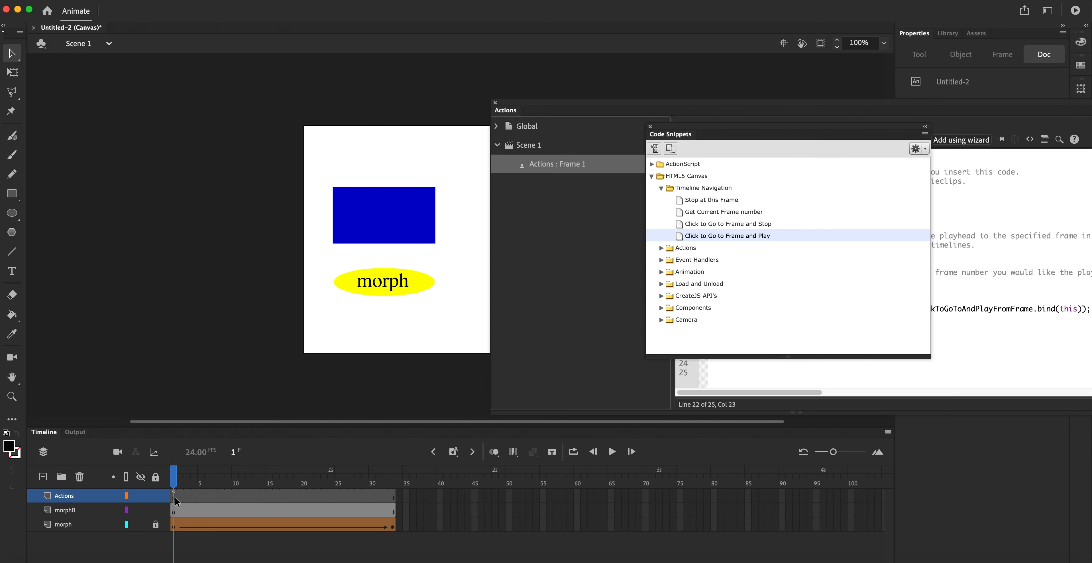
{"action": "left_click_drag", "start_coordinate": [175, 480], "coordinate": [392, 499]}
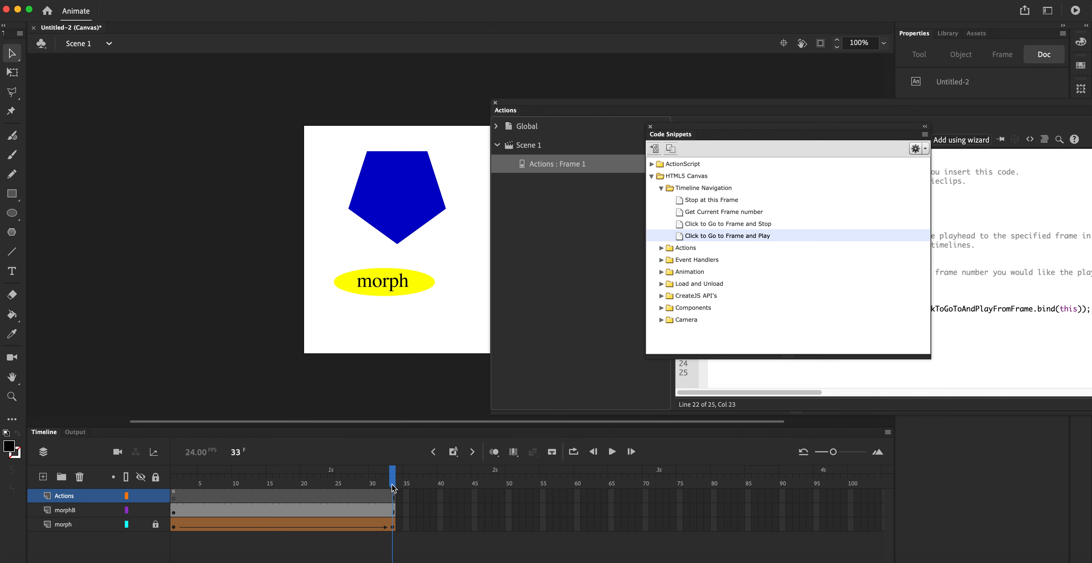
{"action": "double_click", "coordinate": [680, 201]}
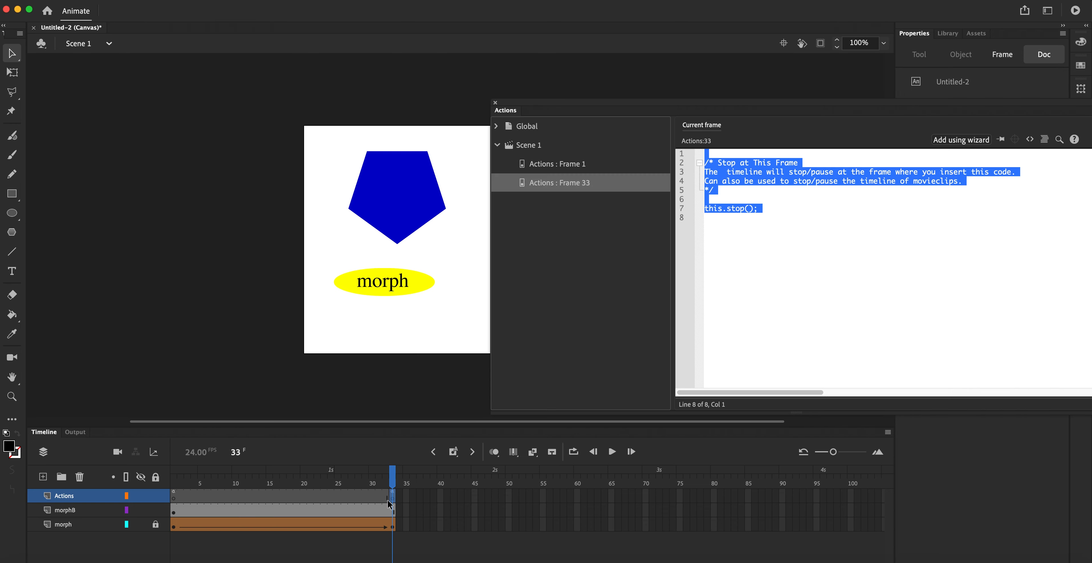
Test the movie in the web browser, trigger the morph button several times, close the preview, and return to Adobe Animate
{"action": "key", "text": "super+Return"}
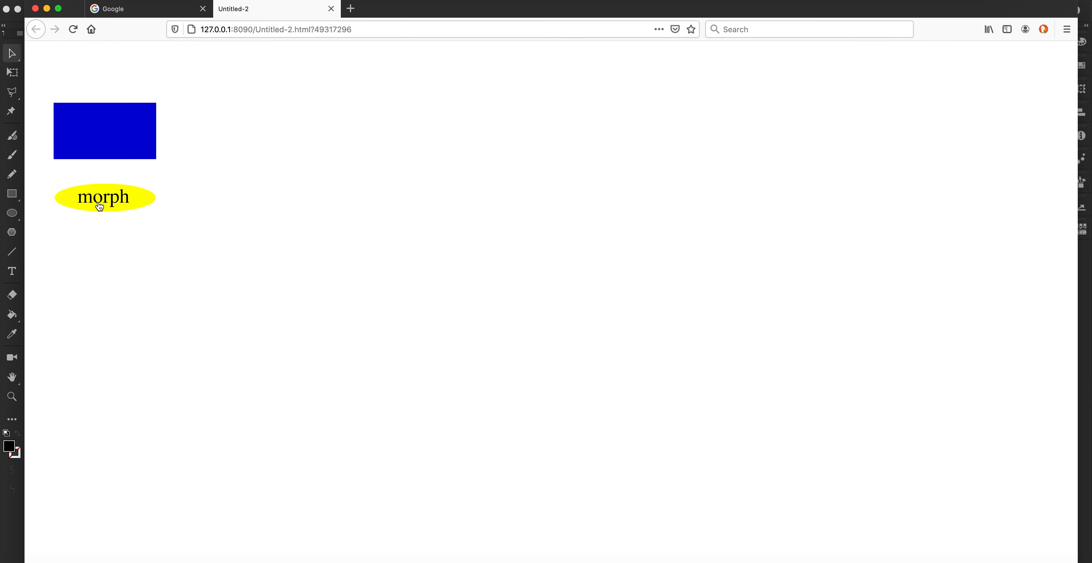
{"action": "left_click", "coordinate": [109, 202]}
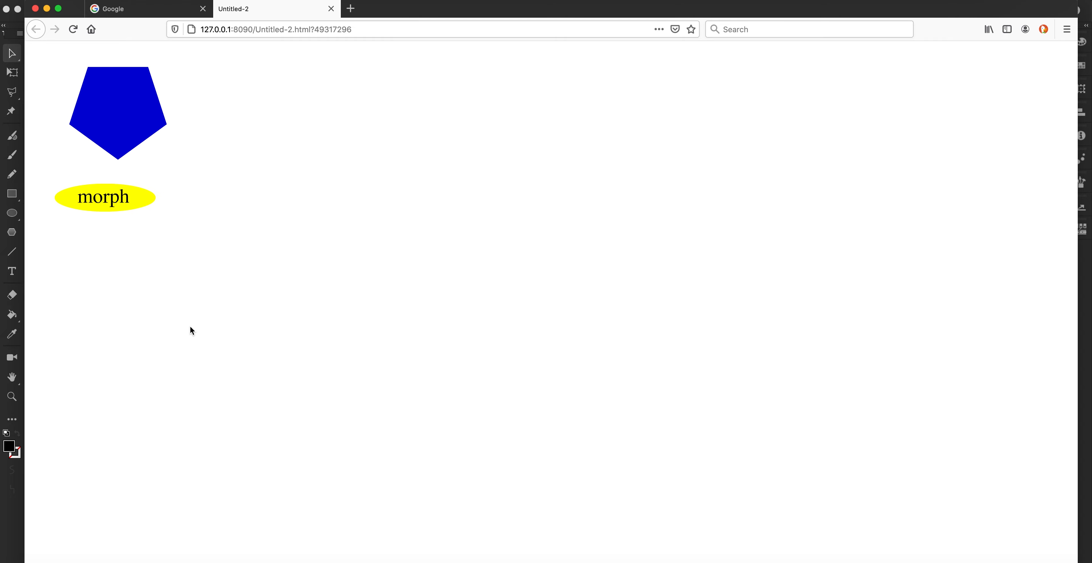
{"action": "left_click", "coordinate": [103, 187]}
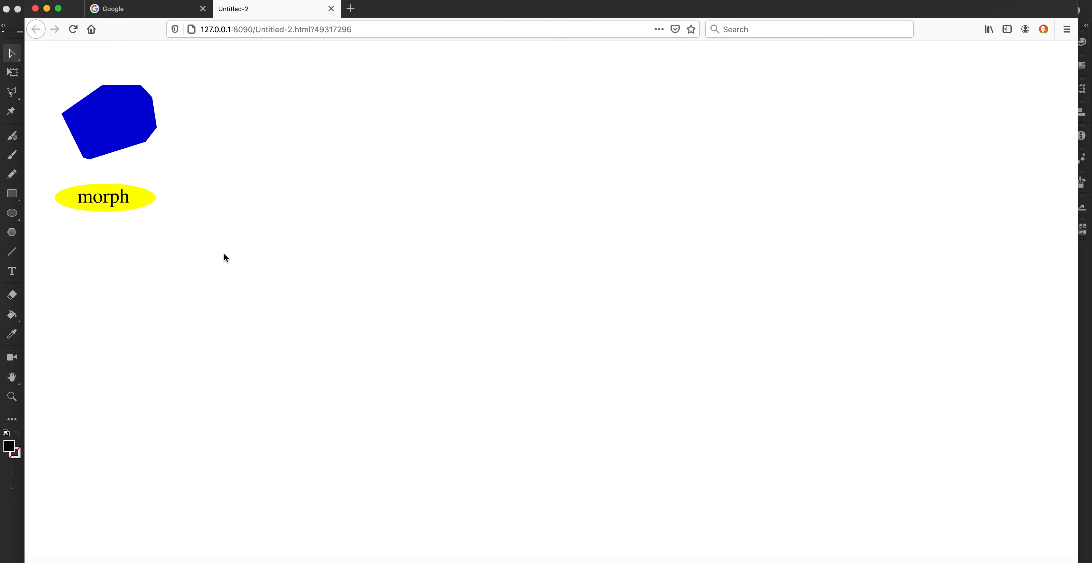
{"action": "left_click", "coordinate": [98, 199]}
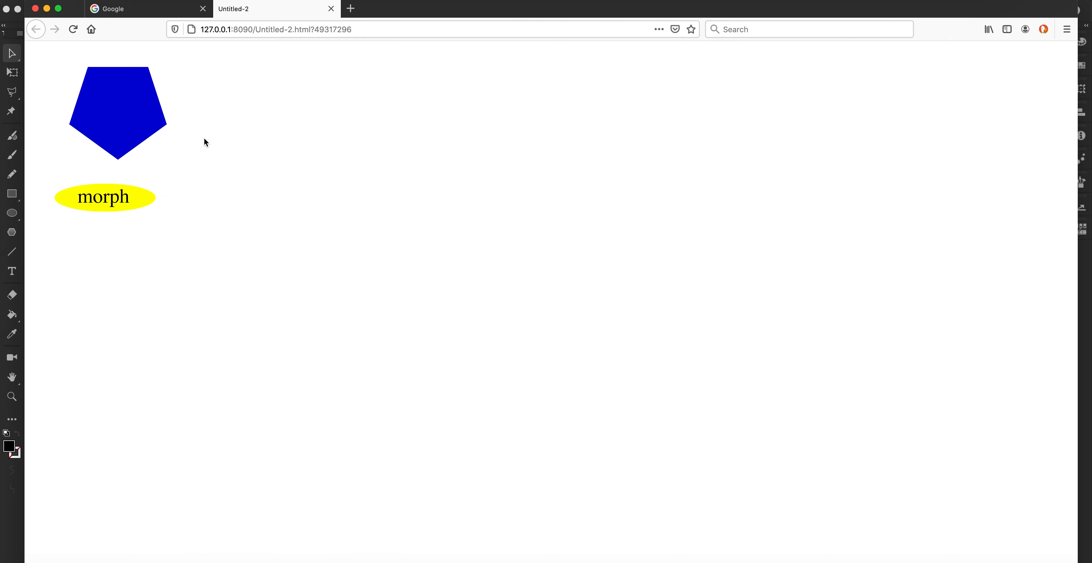
{"action": "left_click", "coordinate": [331, 9]}
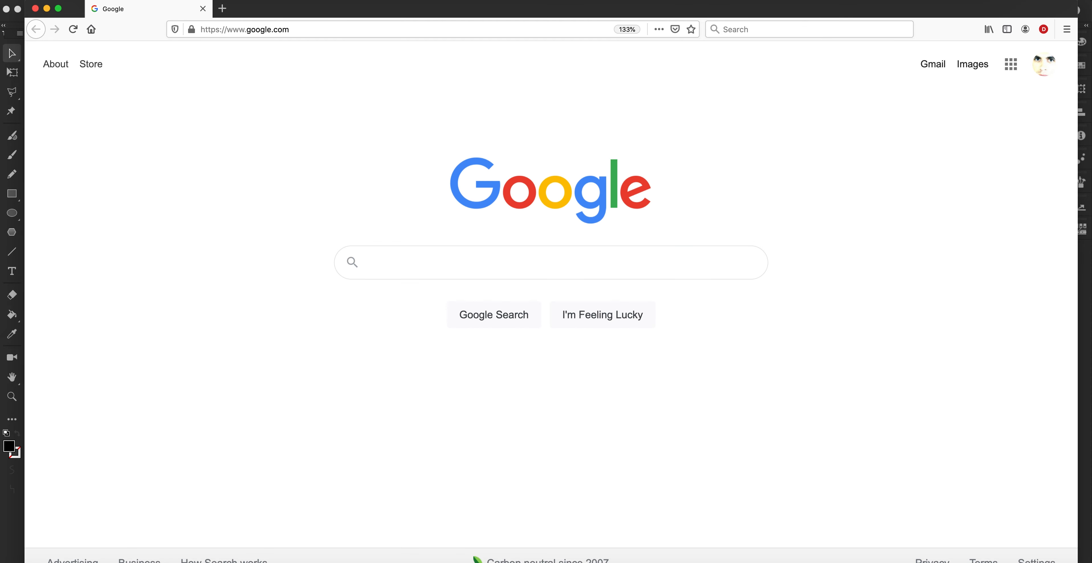
{"action": "left_click", "coordinate": [444, 562]}
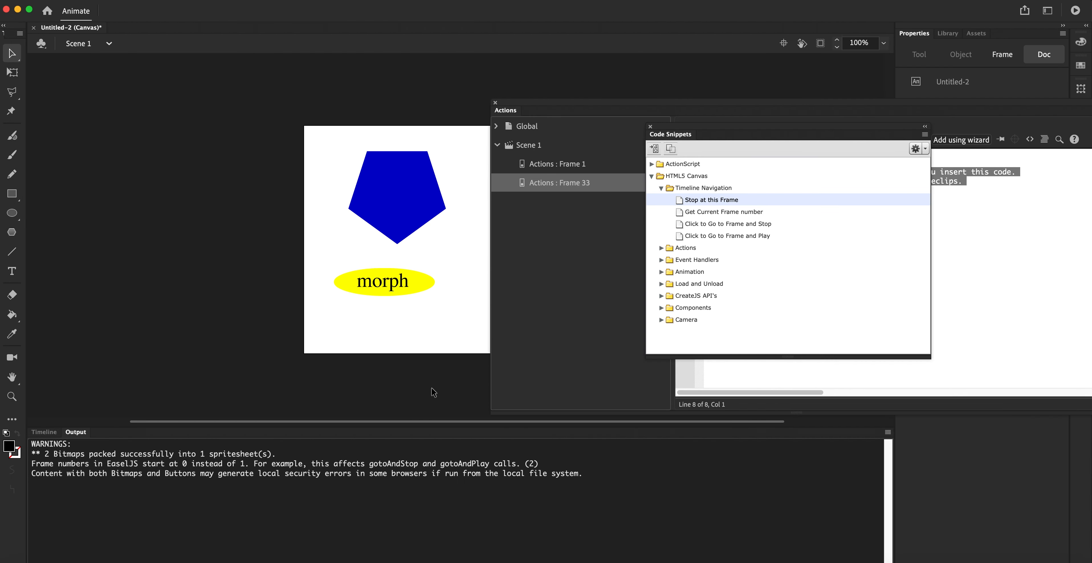
Lock the morph button's layer and add a new layer named GoBackB above the Actions layer
{"action": "left_click", "coordinate": [44, 431]}
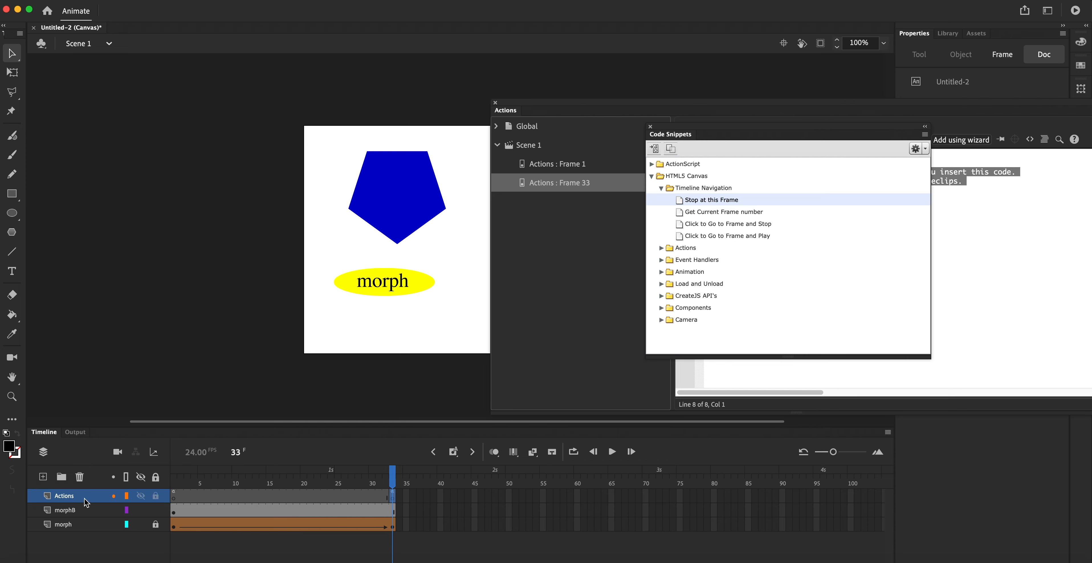
{"action": "left_click", "coordinate": [156, 512]}
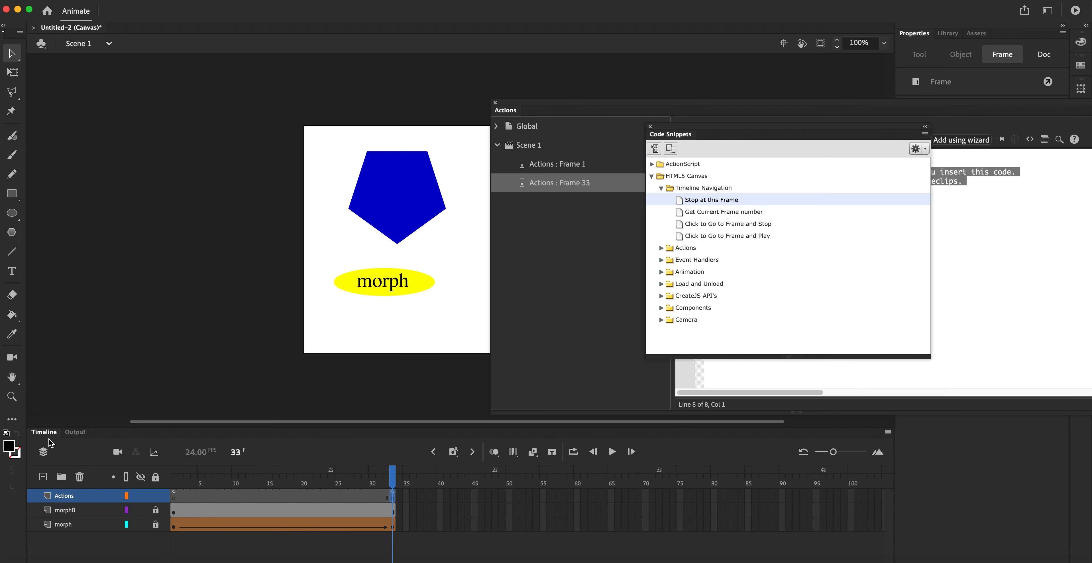
{"action": "left_click", "coordinate": [43, 477]}
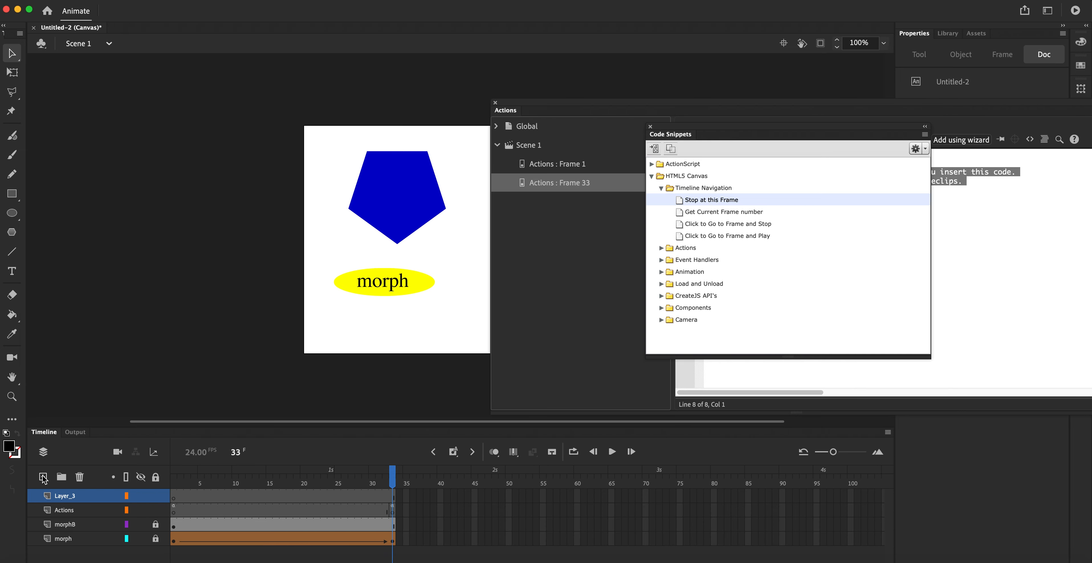
{"action": "double_click", "coordinate": [72, 496]}
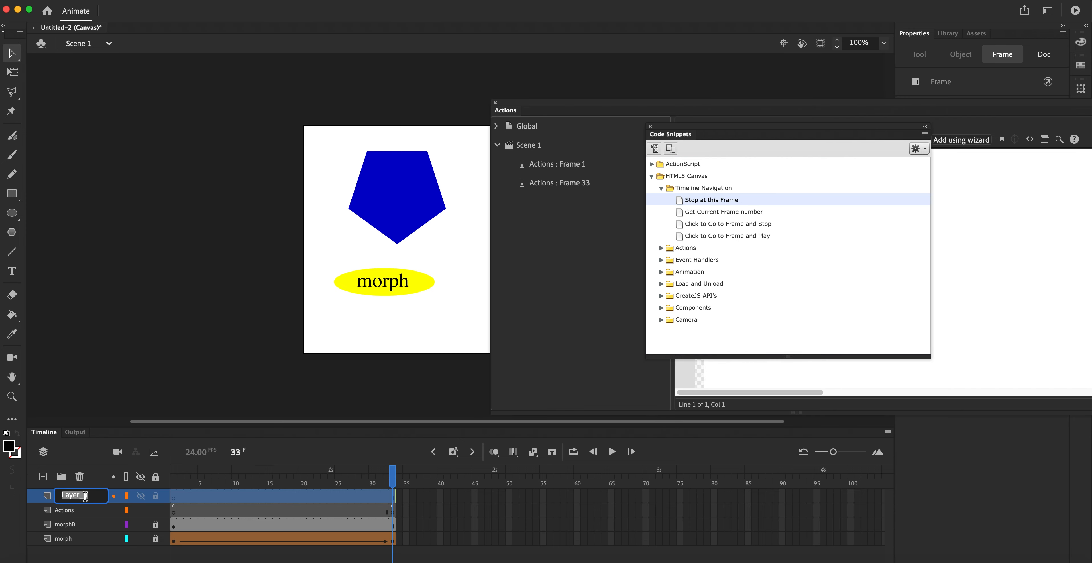
{"action": "type", "text": "GoBackB"}
{"action": "key", "text": "Return"}
At frame 1, hand-letter "Go Back" below the morph button using the Classic Brush at size 13, with the code windows closed
{"action": "left_click_drag", "start_coordinate": [393, 479], "coordinate": [166, 494]}
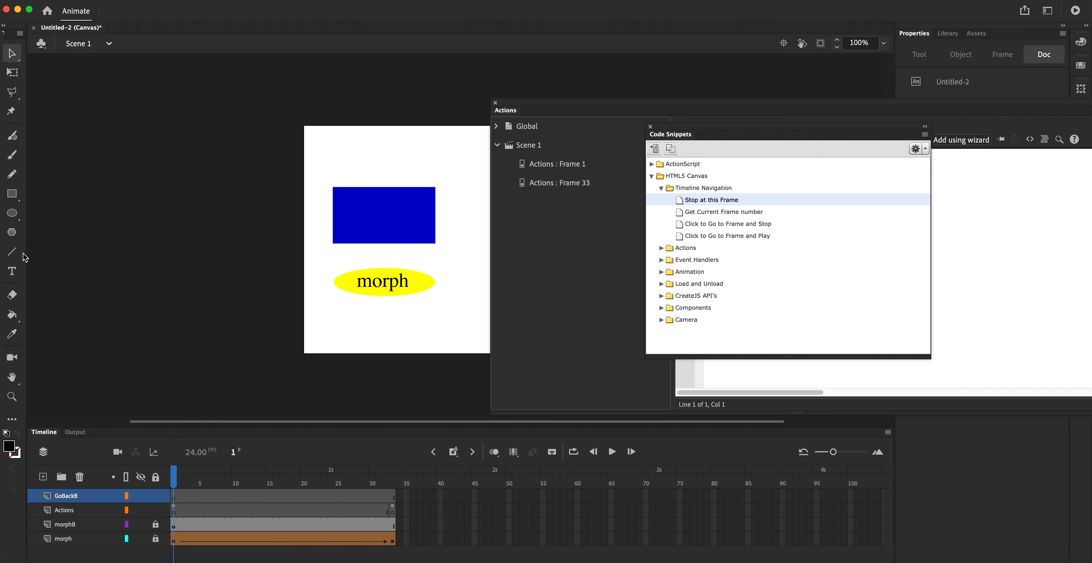
{"action": "left_click", "coordinate": [13, 155]}
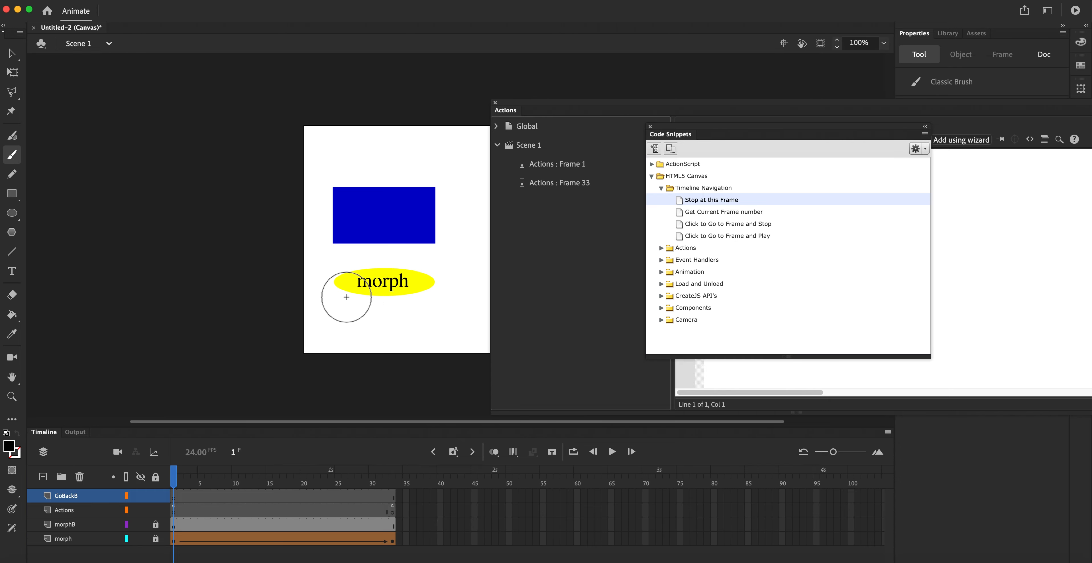
{"action": "left_click", "coordinate": [495, 102]}
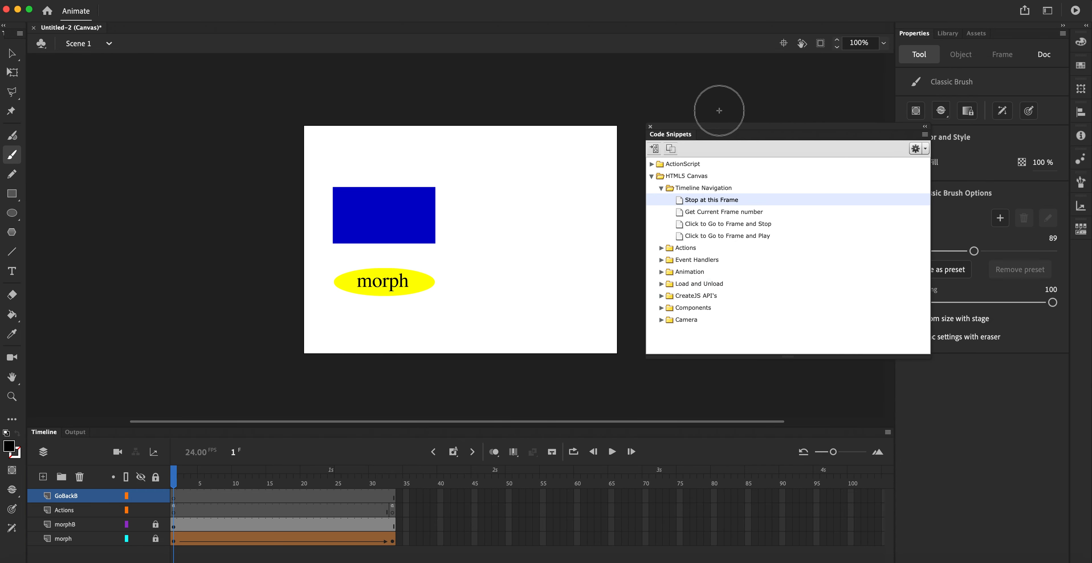
{"action": "left_click", "coordinate": [651, 128]}
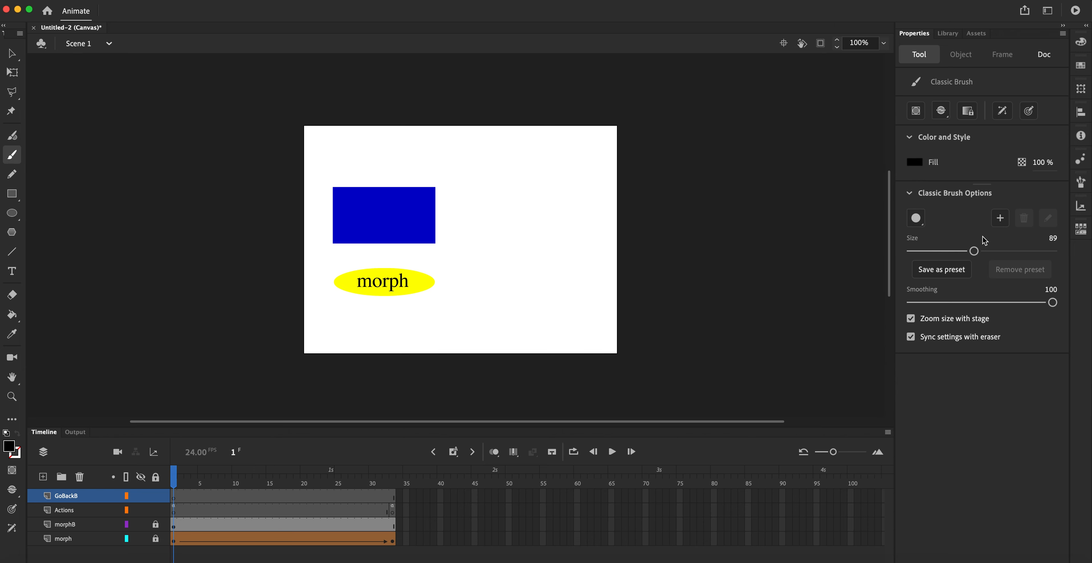
{"action": "left_click_drag", "start_coordinate": [974, 252], "coordinate": [920, 253]}
{"action": "mouse_move", "coordinate": [361, 316]}
{"action": "left_mouse_down"}
{"action": "mouse_move", "coordinate": [355, 338]}
{"action": "mouse_move", "coordinate": [387, 331]}
{"action": "mouse_move", "coordinate": [381, 320]}
{"action": "mouse_move", "coordinate": [416, 321]}
{"action": "mouse_move", "coordinate": [408, 337]}
{"action": "mouse_move", "coordinate": [446, 328]}
{"action": "mouse_move", "coordinate": [450, 339]}
{"action": "mouse_move", "coordinate": [459, 316]}
{"action": "mouse_move", "coordinate": [470, 342]}
{"action": "left_mouse_up"}
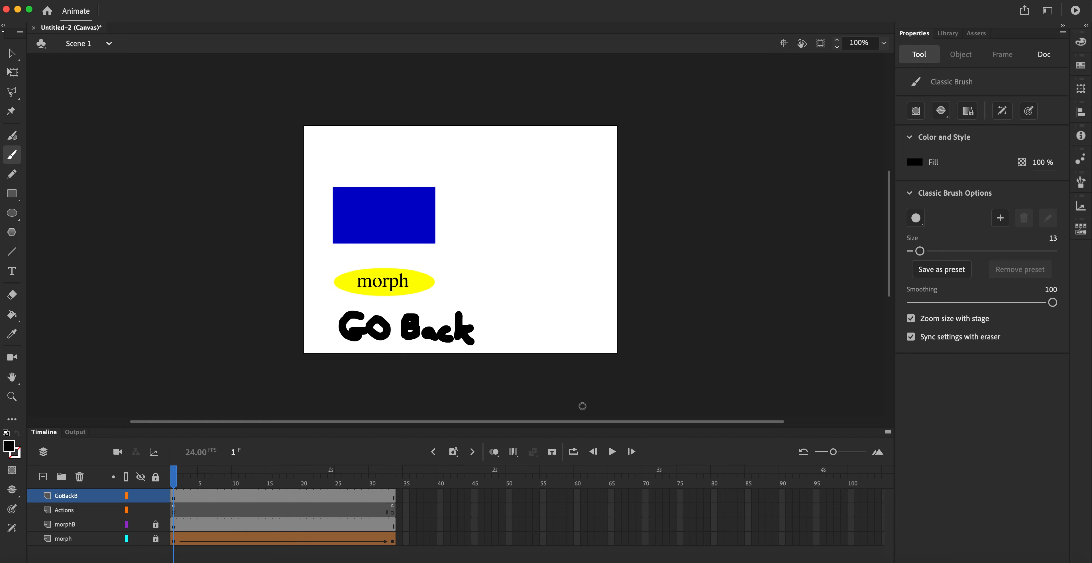
Convert the whole hand-lettered Go Back drawing to a Button symbol named GobackB
{"action": "left_click", "coordinate": [13, 54]}
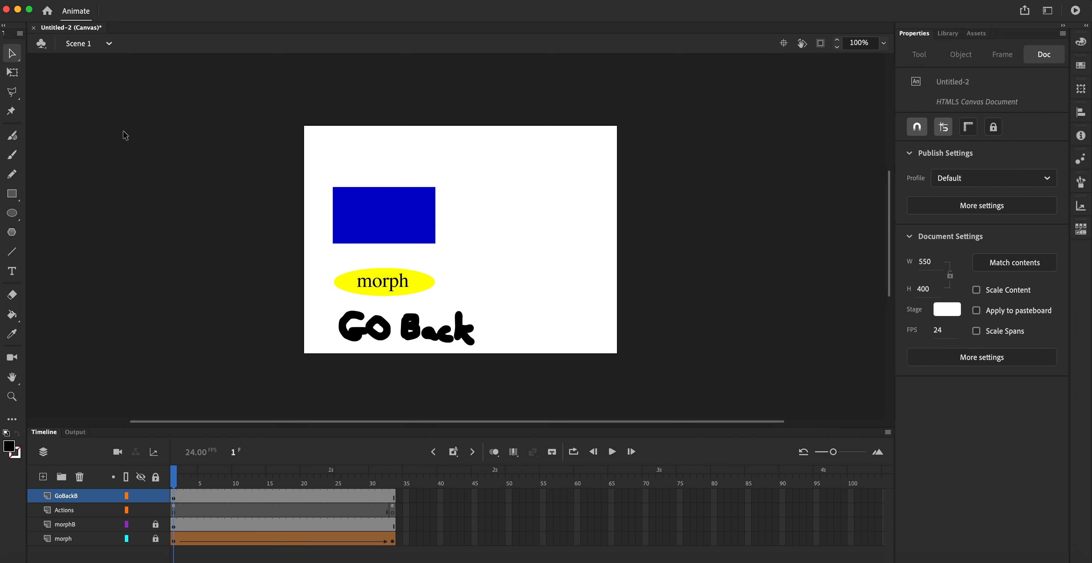
{"action": "mouse_move", "coordinate": [503, 365]}
{"action": "left_mouse_down"}
{"action": "mouse_move", "coordinate": [392, 315]}
{"action": "mouse_move", "coordinate": [331, 312]}
{"action": "left_mouse_up"}
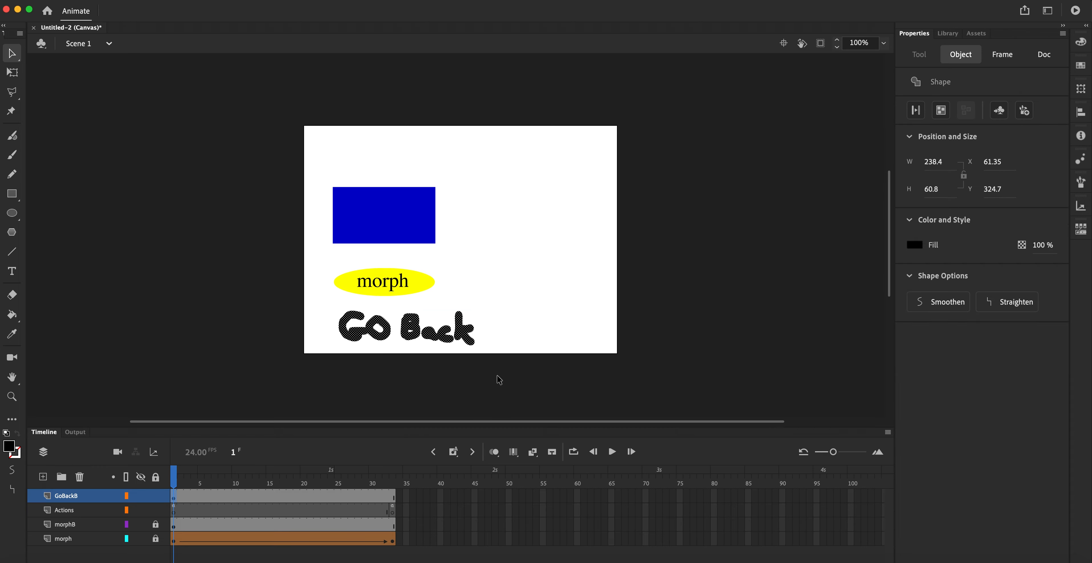
{"action": "left_click", "coordinate": [211, 1]}
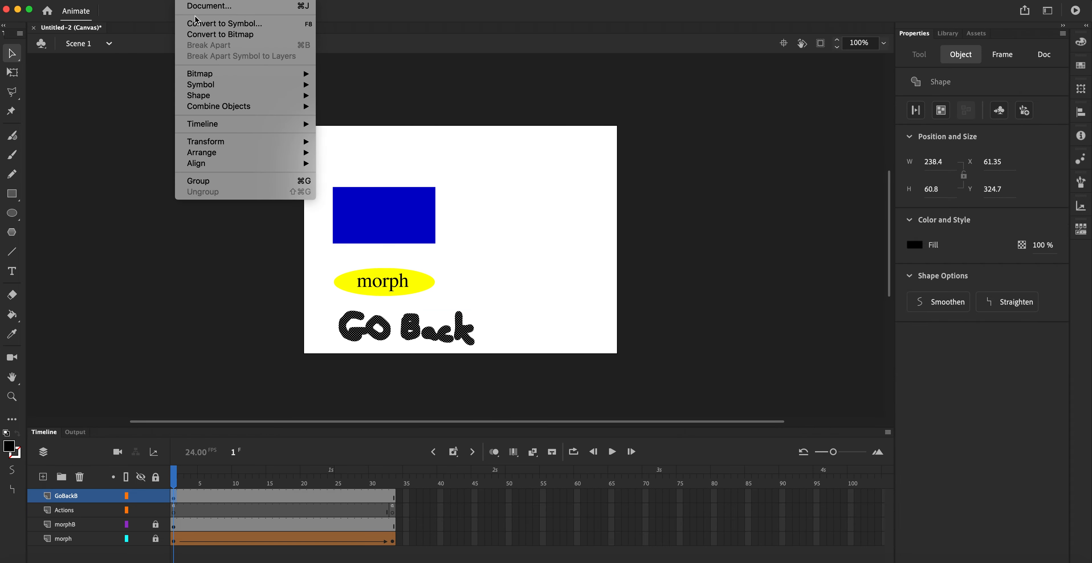
{"action": "left_click", "coordinate": [197, 25]}
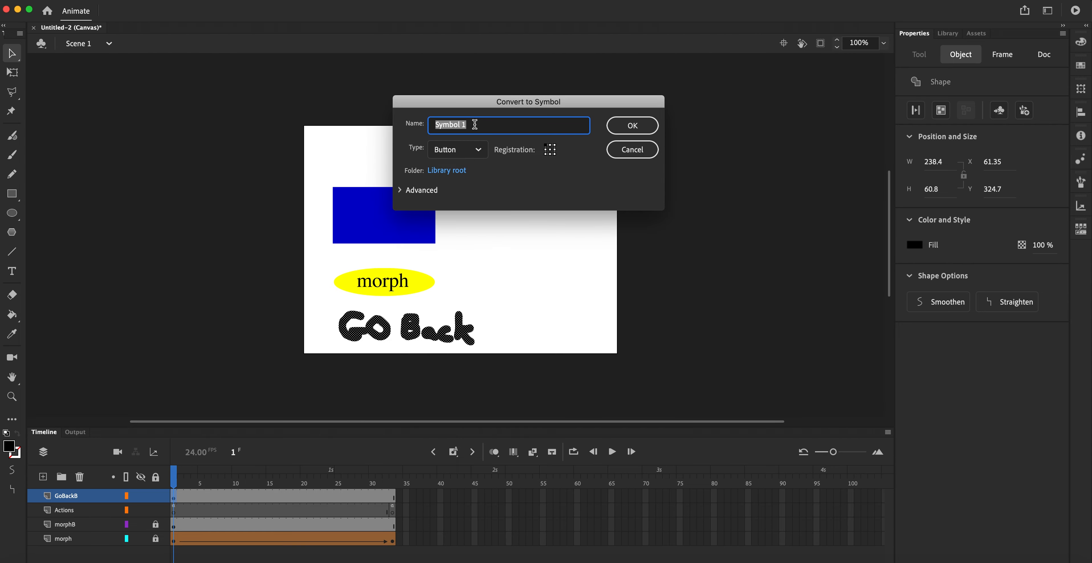
{"action": "type", "text": "GobackB"}
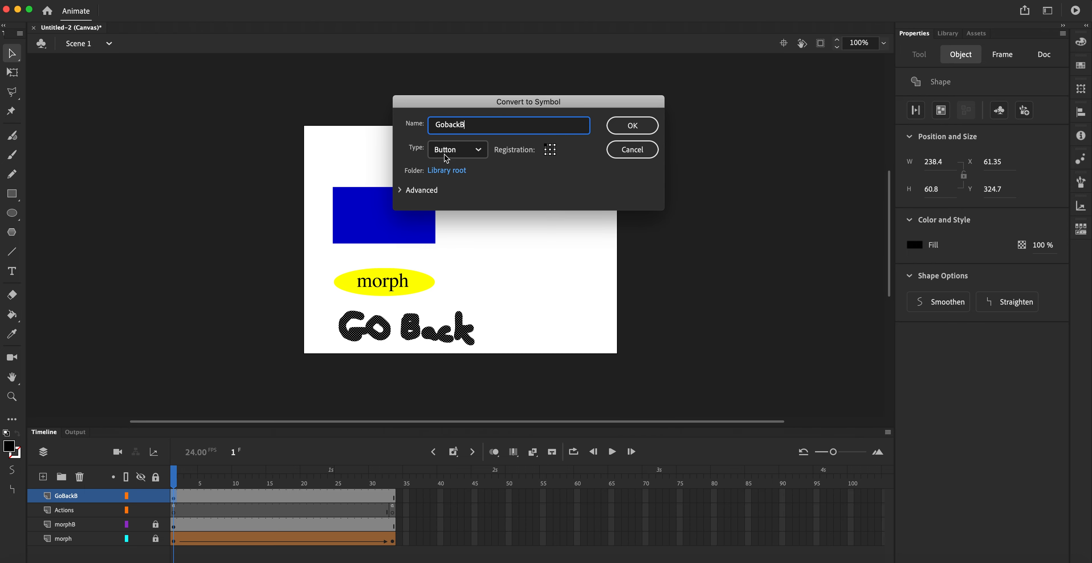
{"action": "left_click", "coordinate": [632, 129]}
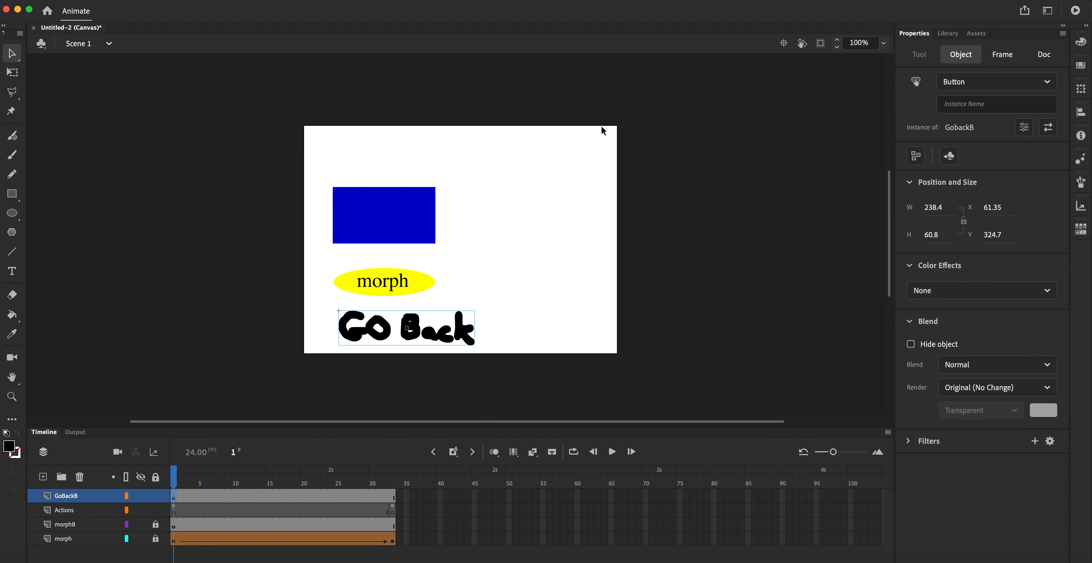
Give the Go Back button the instance name goback
{"action": "left_click", "coordinate": [962, 104]}
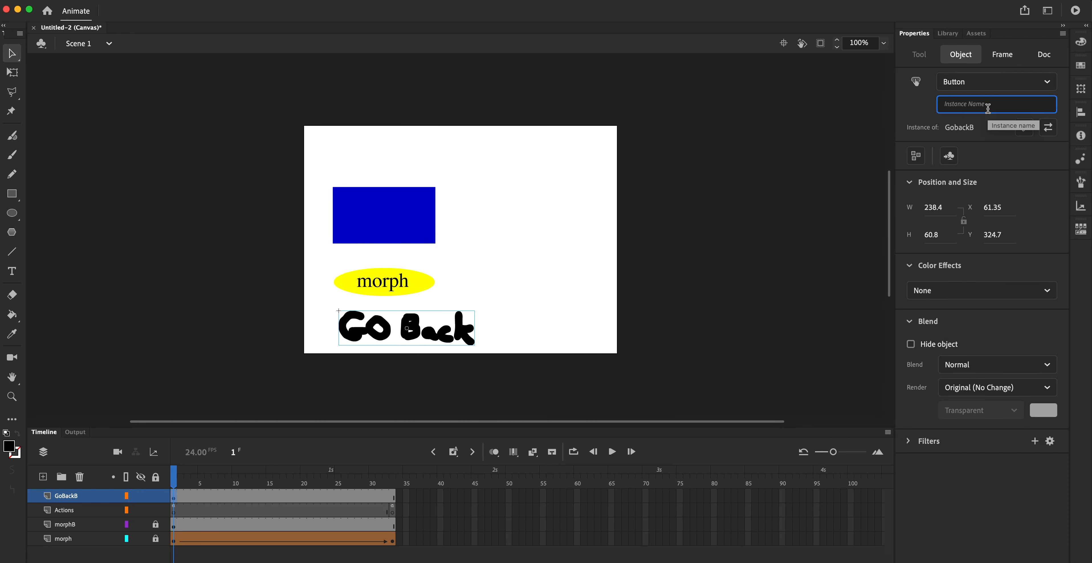
{"action": "type", "text": "goback"}
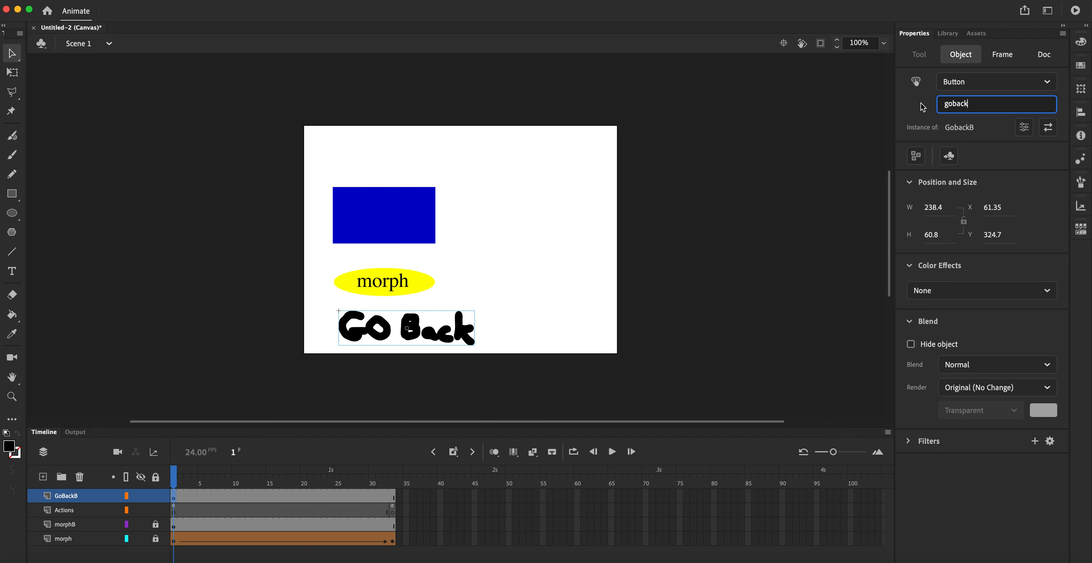
{"action": "key", "text": "Return"}
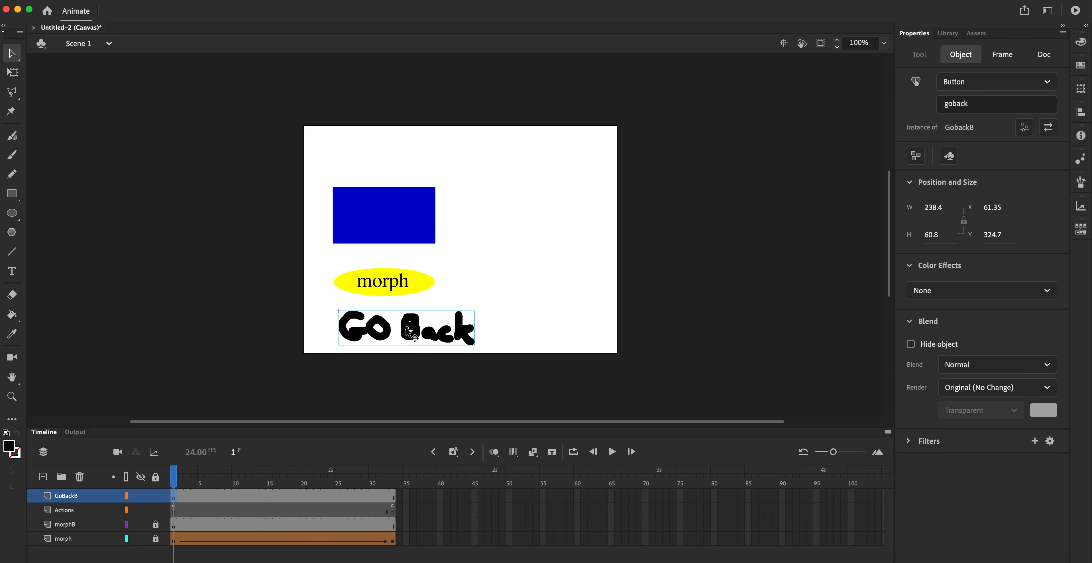
Attach the HTML5 Canvas Timeline Navigation snippet Click to Go to Frame and Stop to the Go Back button at frame 1
{"action": "left_click", "coordinate": [376, 0]}
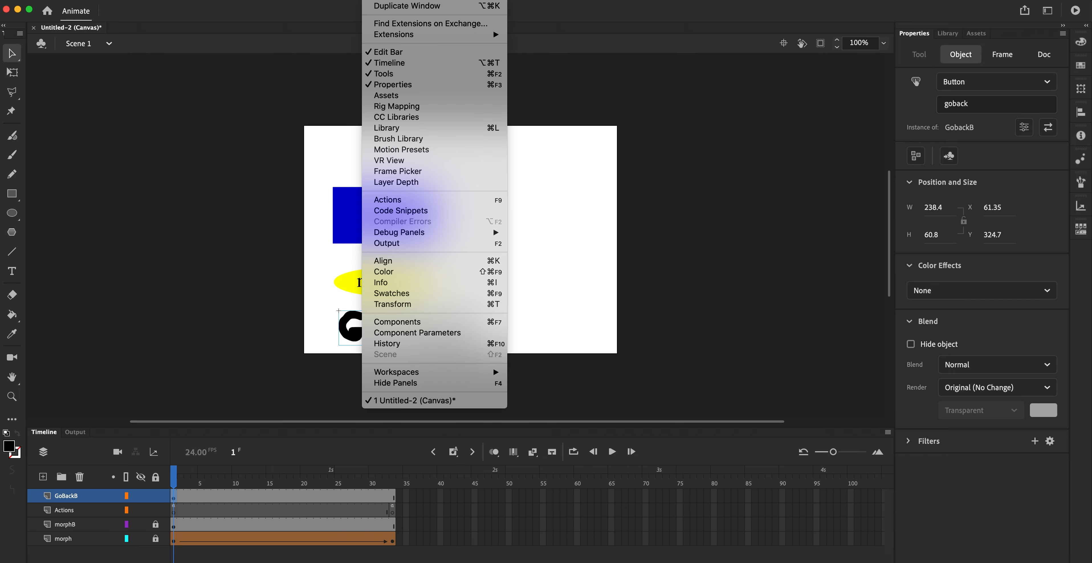
{"action": "left_click", "coordinate": [403, 211]}
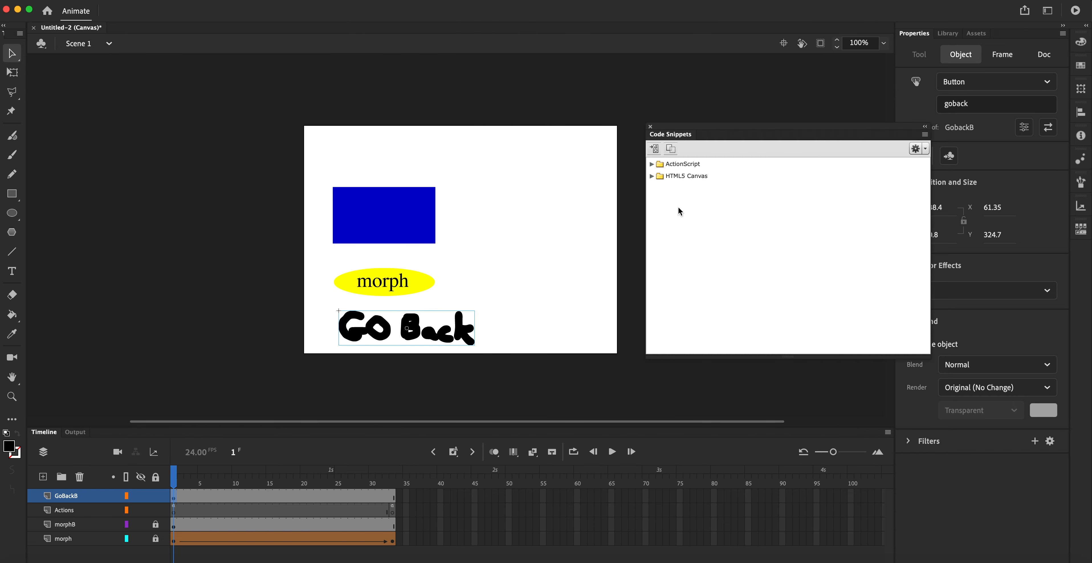
{"action": "left_click", "coordinate": [653, 176]}
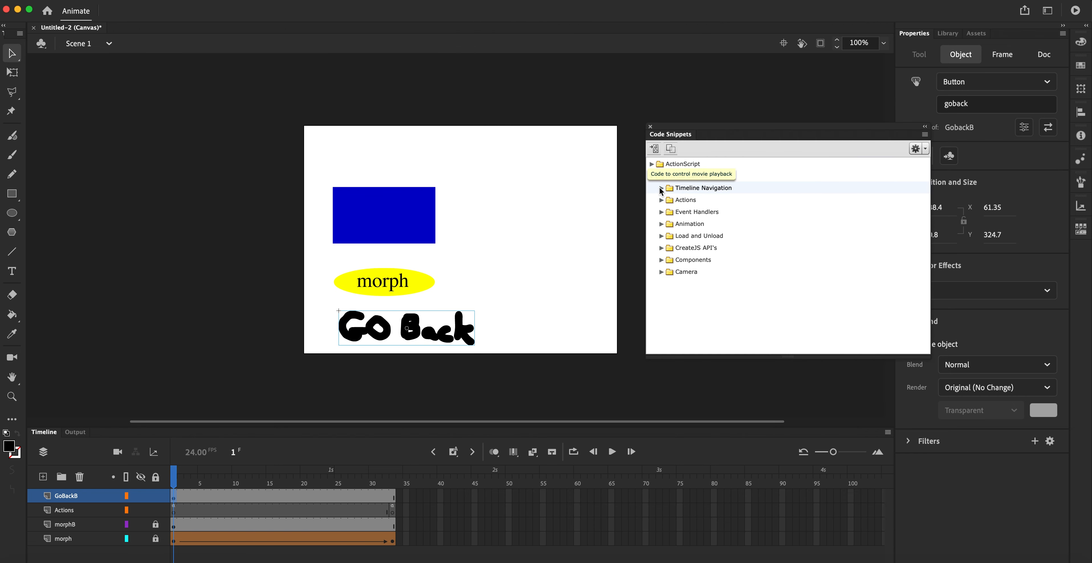
{"action": "left_click", "coordinate": [661, 187]}
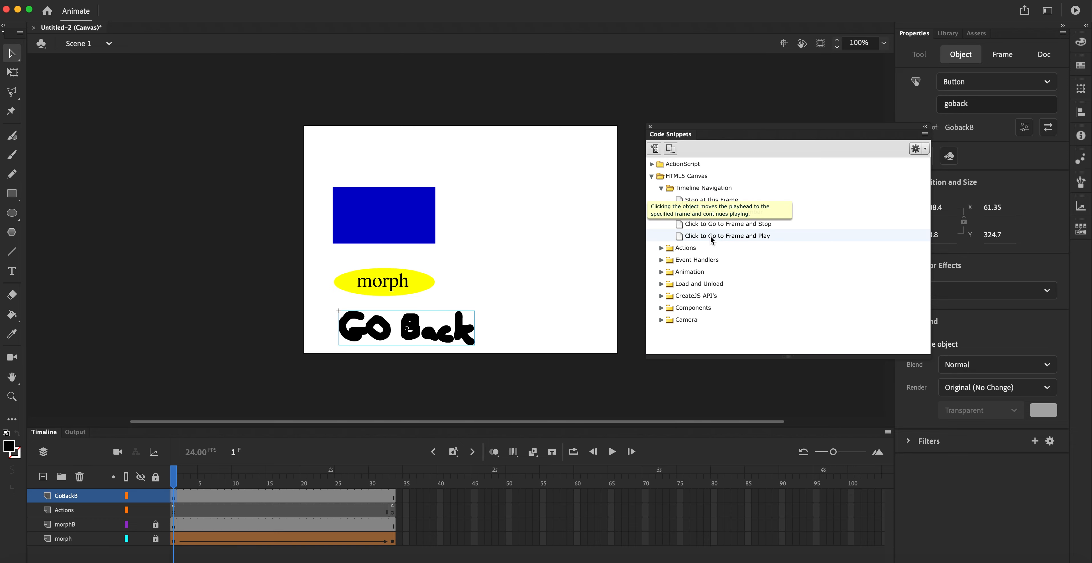
{"action": "double_click", "coordinate": [680, 223]}
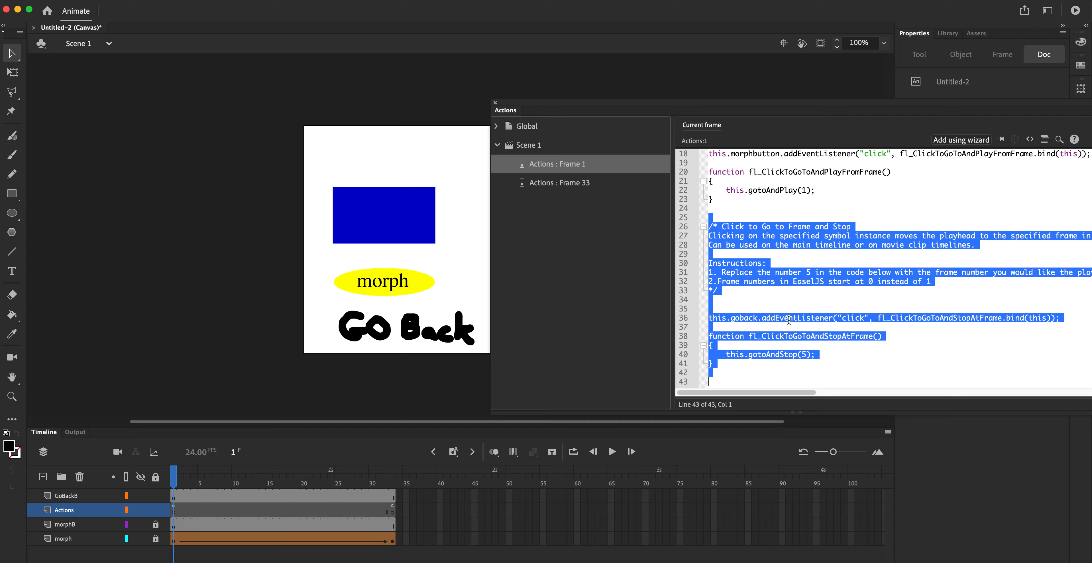
Set the target frame of the Go Back button's gotoAndStop call to 0
{"action": "left_click", "coordinate": [806, 355]}
{"action": "double_click", "coordinate": [805, 354]}
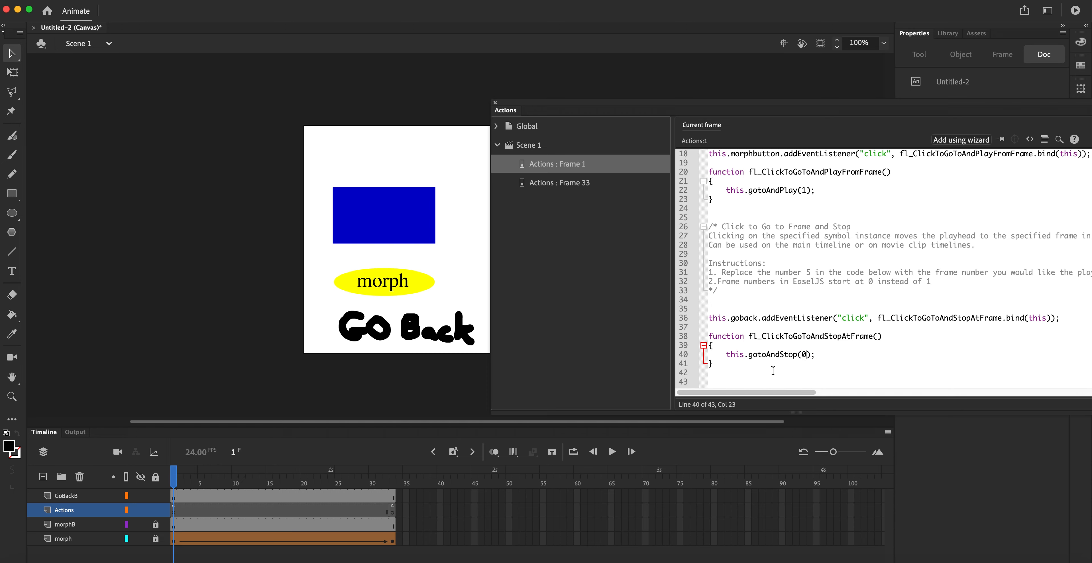
Test the movie in the browser by trying the morph and Go Back buttons, then close the preview and return to Animate
{"action": "key", "text": "super+Return"}
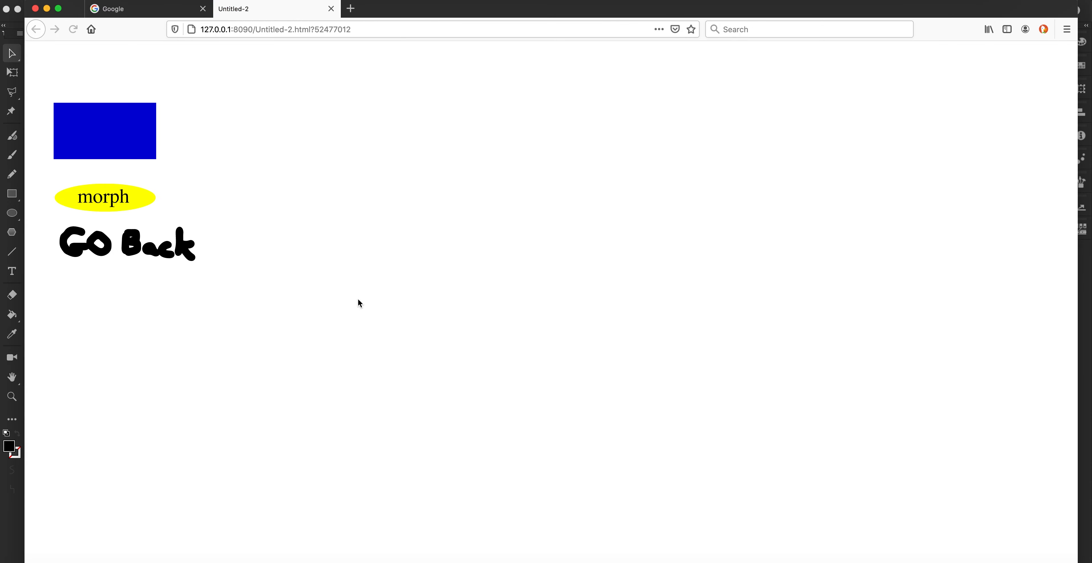
{"action": "left_click", "coordinate": [137, 203]}
{"action": "left_click", "coordinate": [119, 209]}
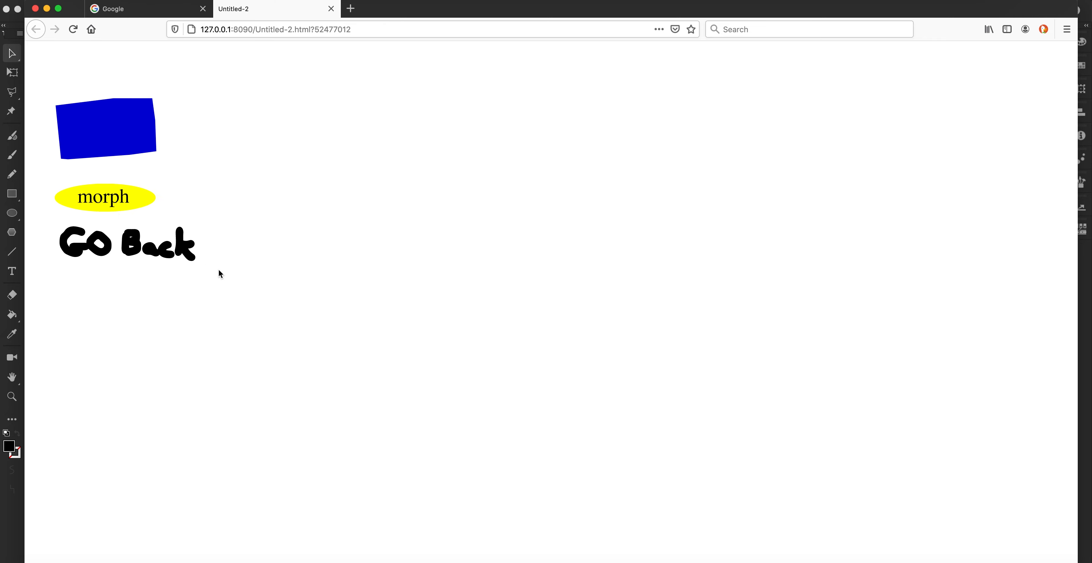
{"action": "left_click", "coordinate": [138, 251]}
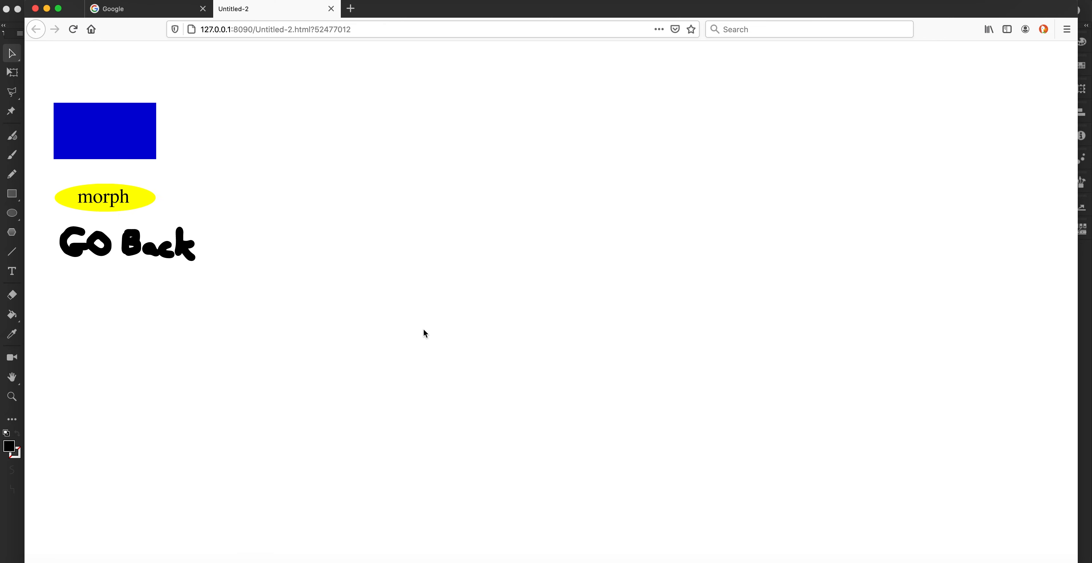
{"action": "left_click", "coordinate": [331, 8]}
{"action": "left_click", "coordinate": [444, 560]}
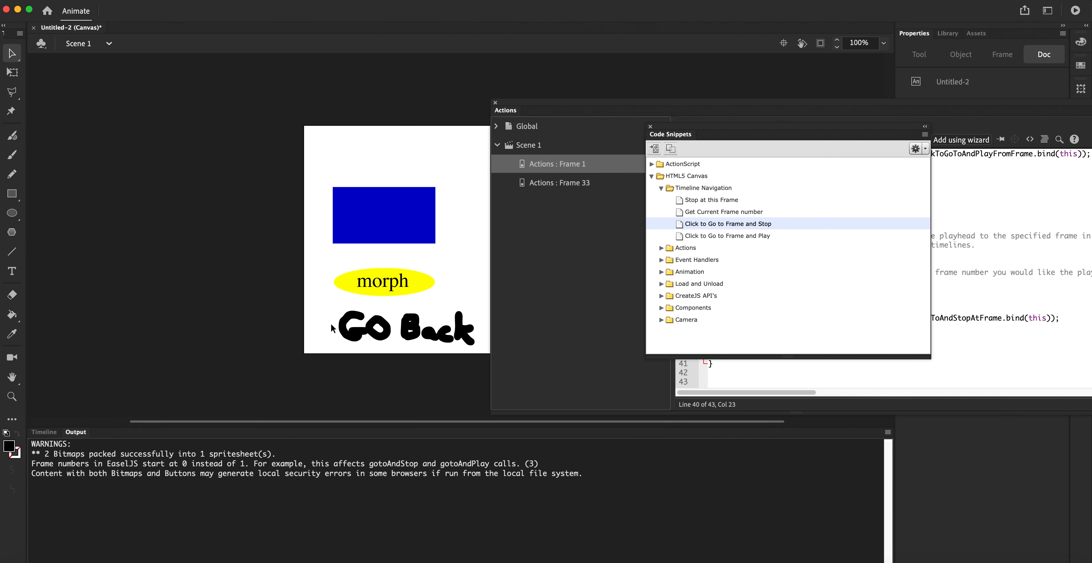
Bring back the Timeline and close the Actions and Code Snippets windows
{"action": "left_click", "coordinate": [48, 432]}
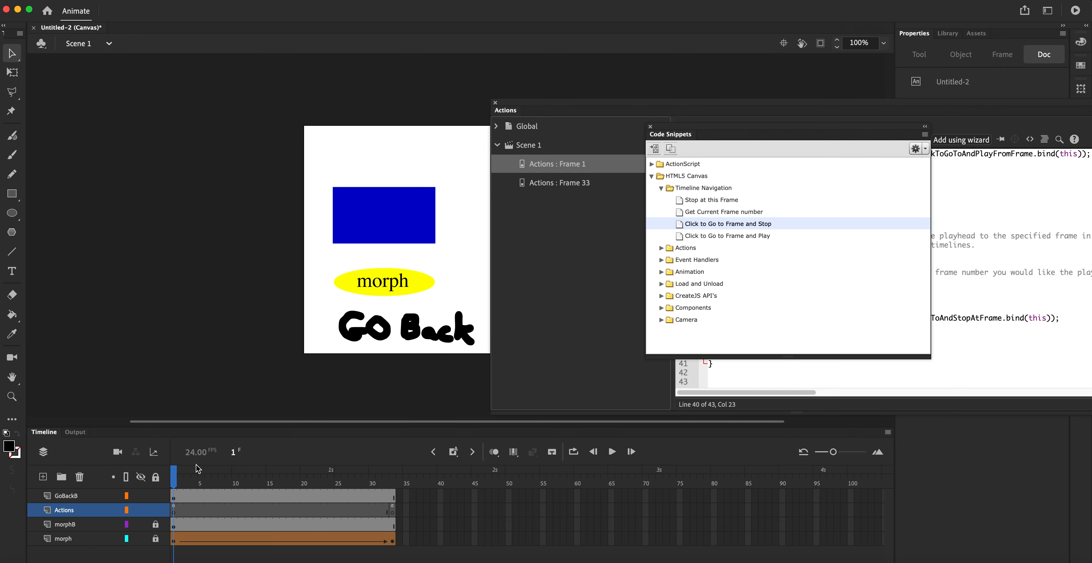
{"action": "left_click", "coordinate": [494, 103]}
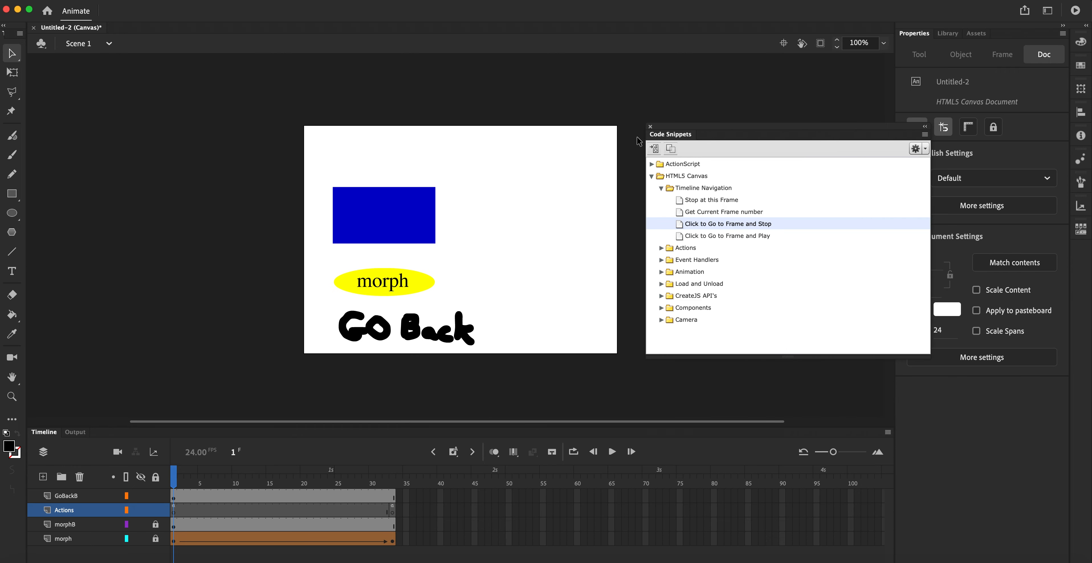
{"action": "left_click", "coordinate": [651, 126]}
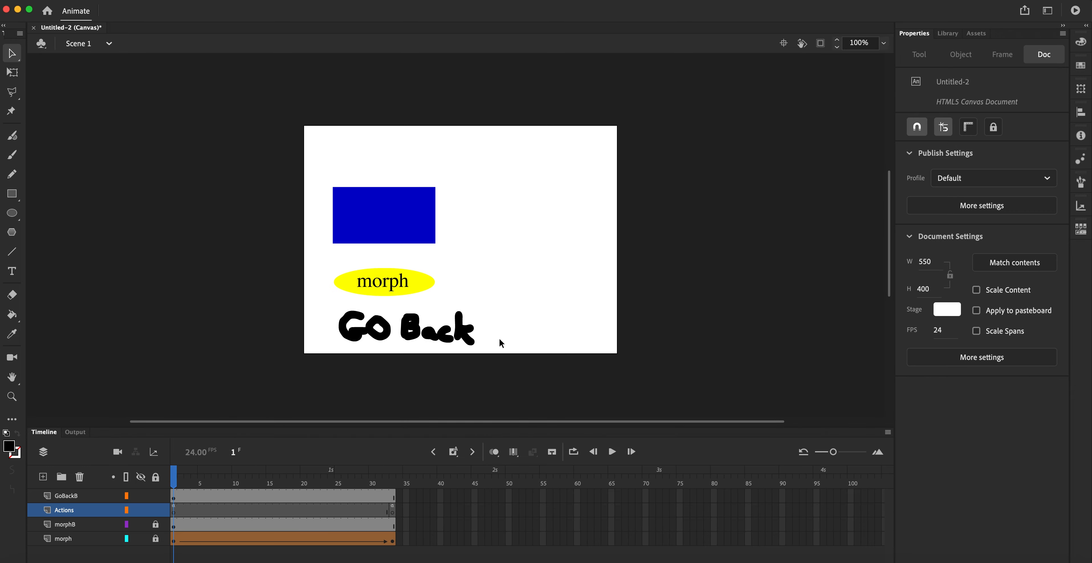
Add a new layer above the Actions layer and name it newscene
{"action": "left_click", "coordinate": [41, 477]}
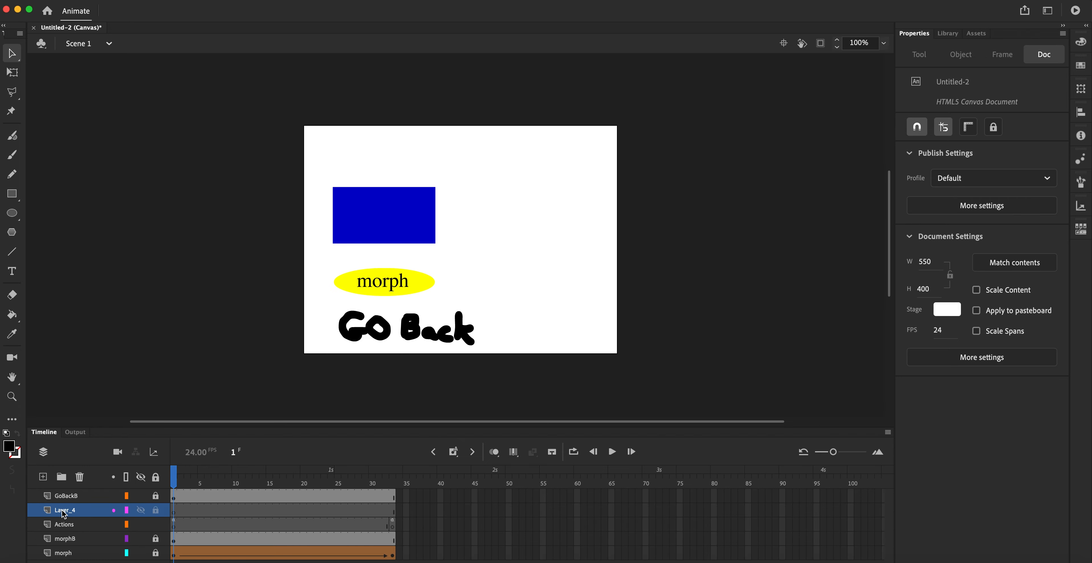
{"action": "double_click", "coordinate": [72, 509]}
{"action": "type", "text": "newscene"}
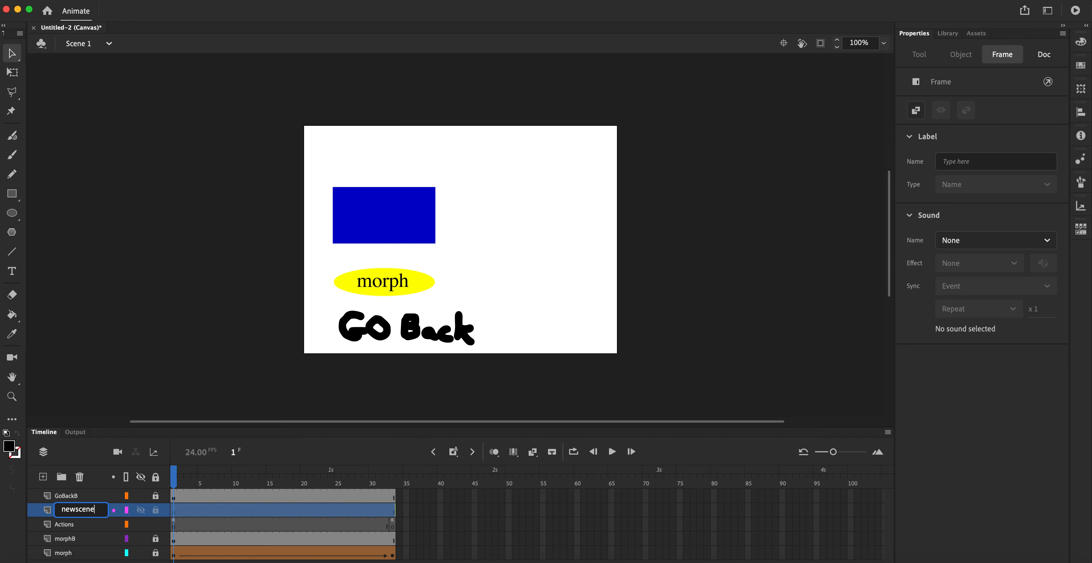
{"action": "key", "text": "Return"}
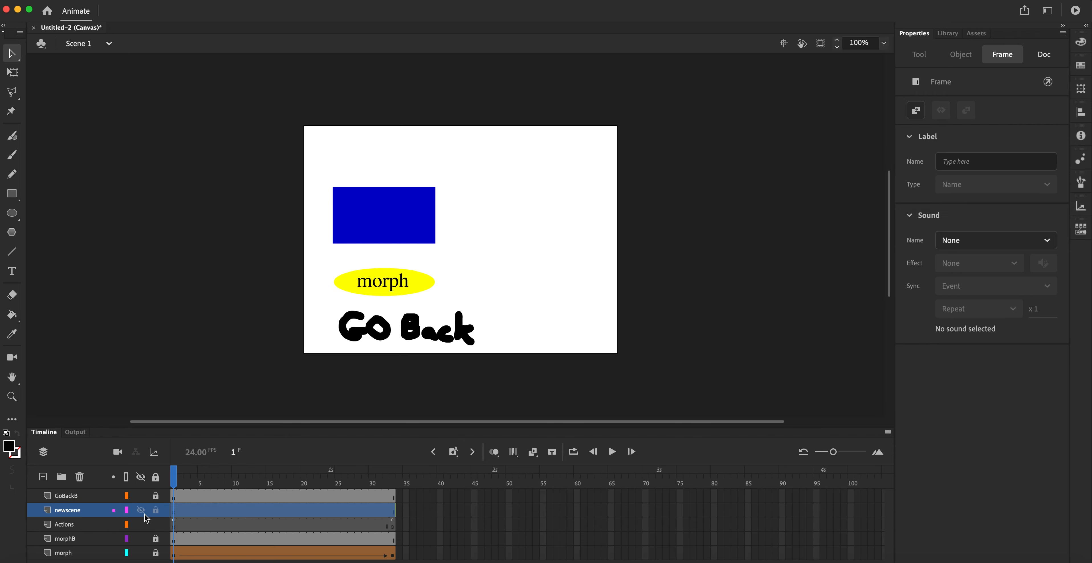
At frame 1 of newscene, hand-letter "New Scene" about 136 px wide beside Go Back with the Pencil, using Smooth mode for "Scene"
{"action": "left_click", "coordinate": [174, 515]}
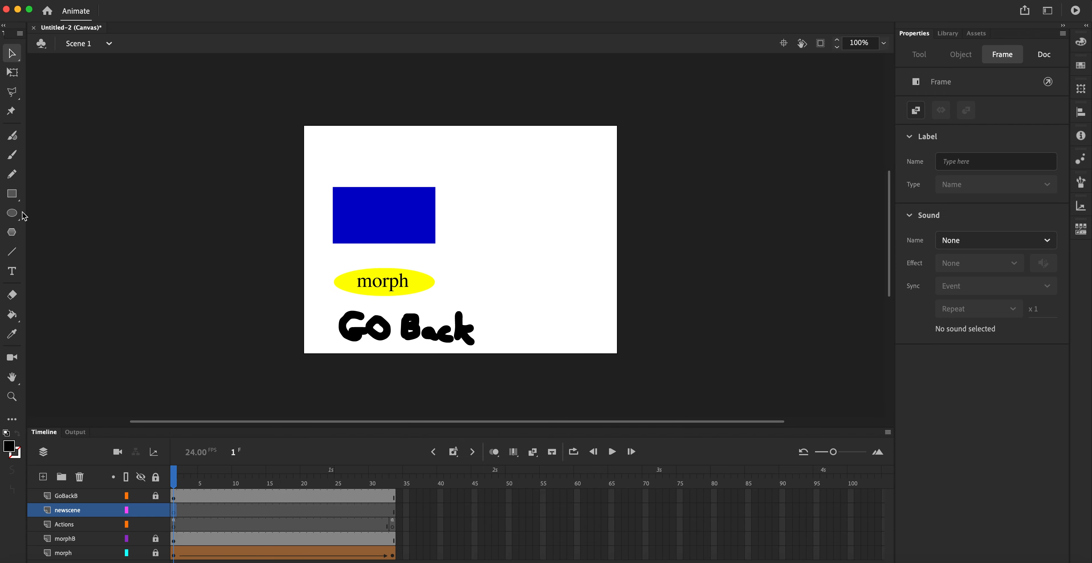
{"action": "left_click", "coordinate": [12, 175]}
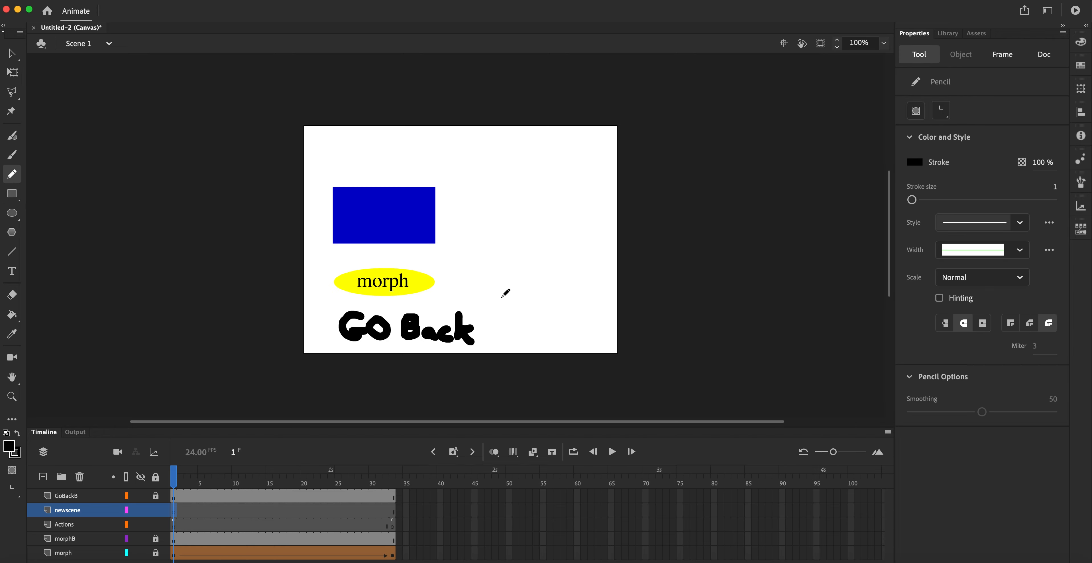
{"action": "mouse_move", "coordinate": [505, 314]}
{"action": "left_mouse_down"}
{"action": "mouse_move", "coordinate": [514, 289]}
{"action": "mouse_move", "coordinate": [524, 305]}
{"action": "mouse_move", "coordinate": [515, 312]}
{"action": "mouse_move", "coordinate": [537, 301]}
{"action": "left_mouse_up"}
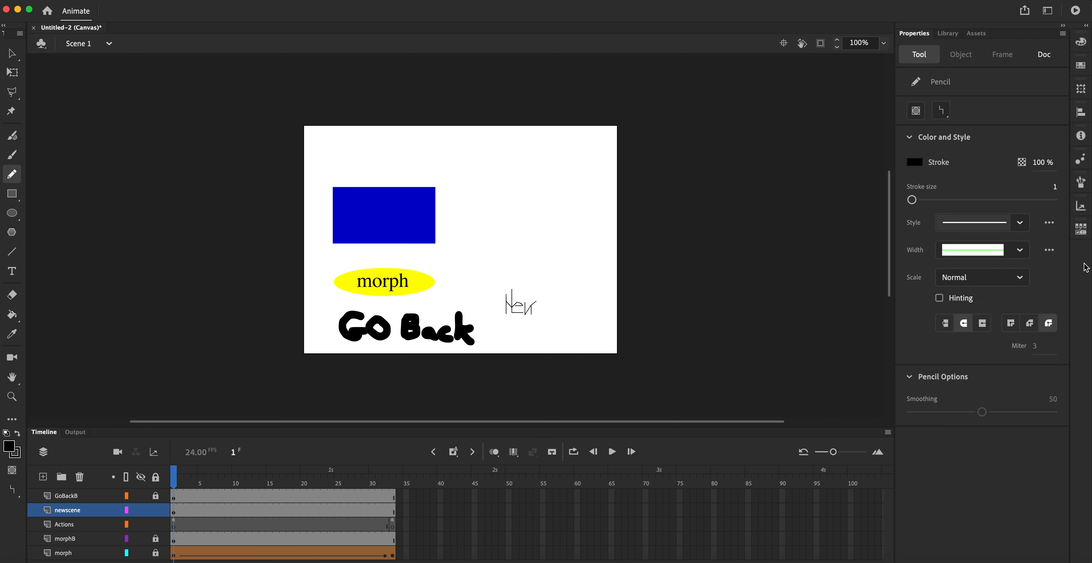
{"action": "mouse_move", "coordinate": [945, 115]}
{"action": "left_mouse_down"}
{"action": "mouse_move", "coordinate": [961, 156]}
{"action": "mouse_move", "coordinate": [962, 131]}
{"action": "mouse_move", "coordinate": [945, 128]}
{"action": "mouse_move", "coordinate": [955, 142]}
{"action": "left_mouse_up"}
{"action": "left_click", "coordinate": [942, 116]}
{"action": "left_click", "coordinate": [956, 144]}
{"action": "mouse_move", "coordinate": [555, 293]}
{"action": "left_mouse_down"}
{"action": "mouse_move", "coordinate": [540, 312]}
{"action": "mouse_move", "coordinate": [584, 315]}
{"action": "left_mouse_up"}
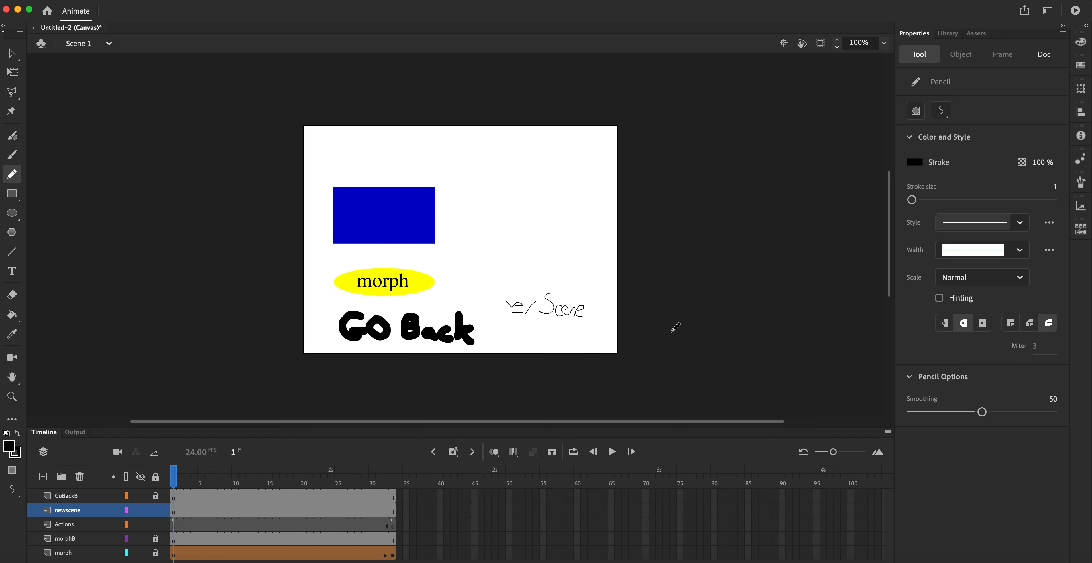
Convert the whole hand-lettered New Scene drawing to a Button symbol named newscene
{"action": "key", "text": "v"}
{"action": "left_click_drag", "start_coordinate": [596, 325], "coordinate": [500, 282]}
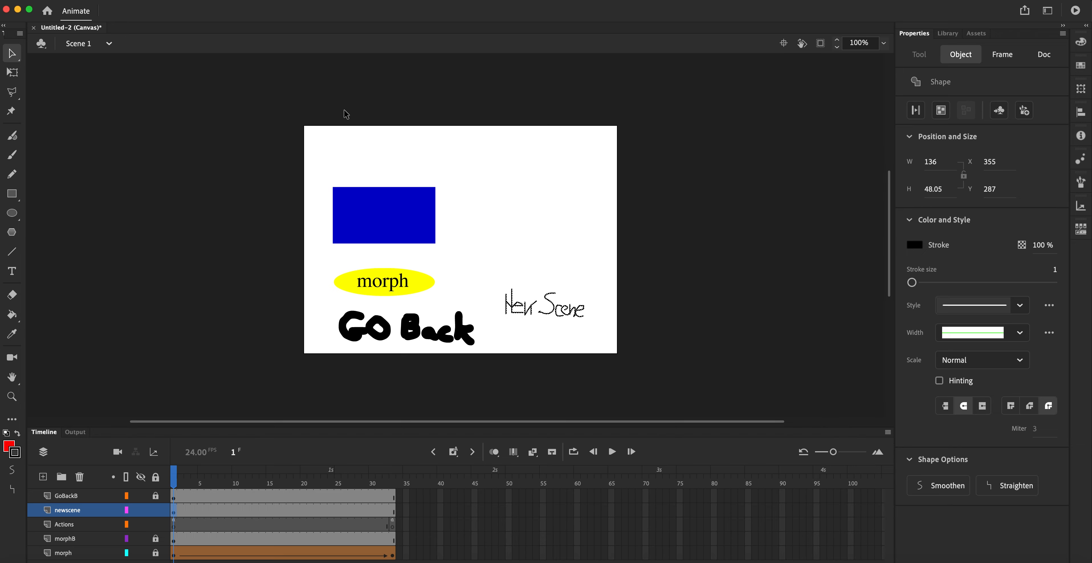
{"action": "left_click", "coordinate": [197, 1]}
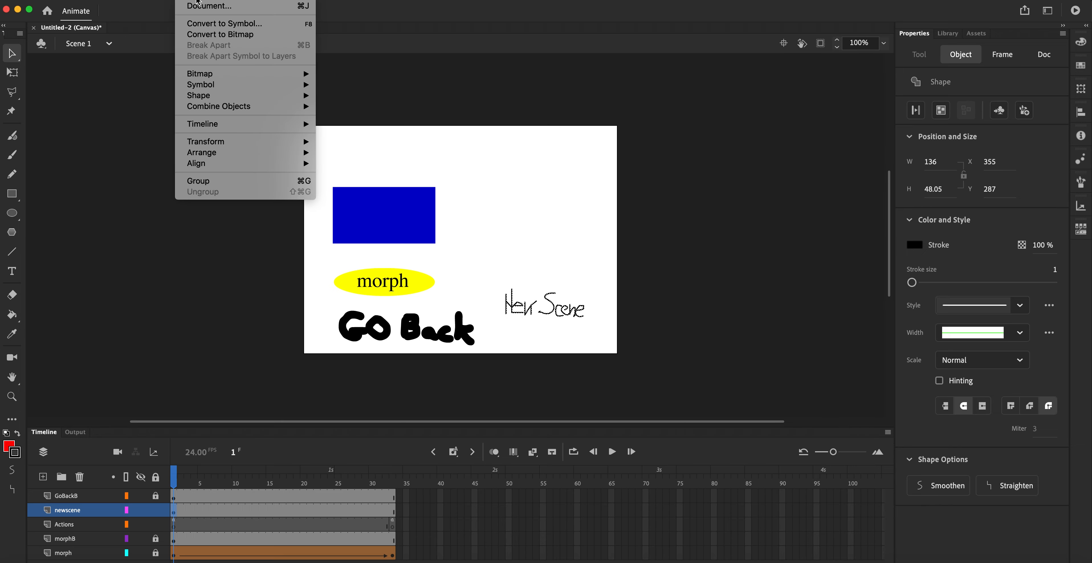
{"action": "left_click", "coordinate": [205, 24]}
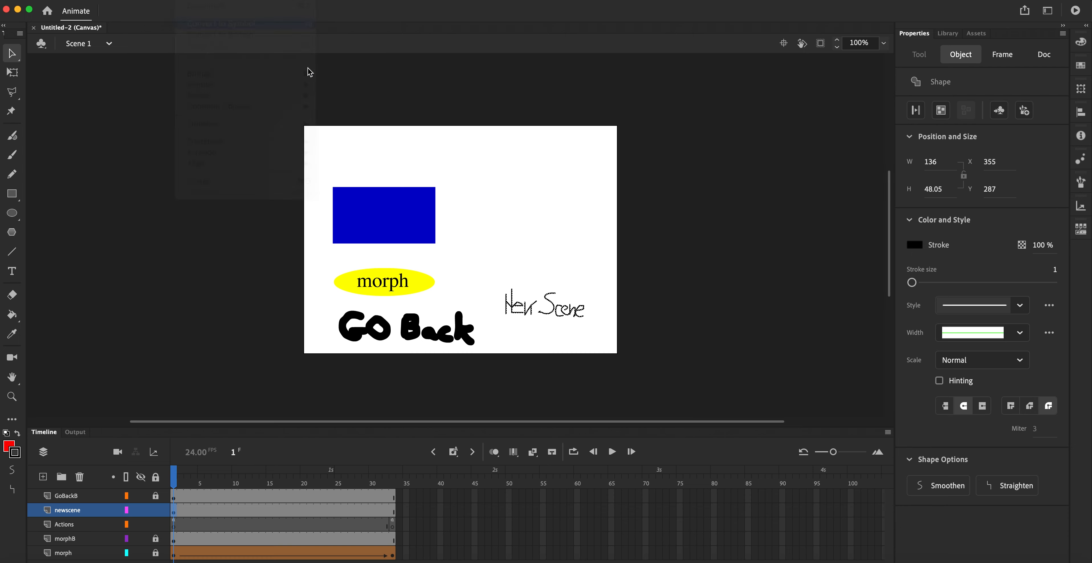
{"action": "type", "text": "newscene"}
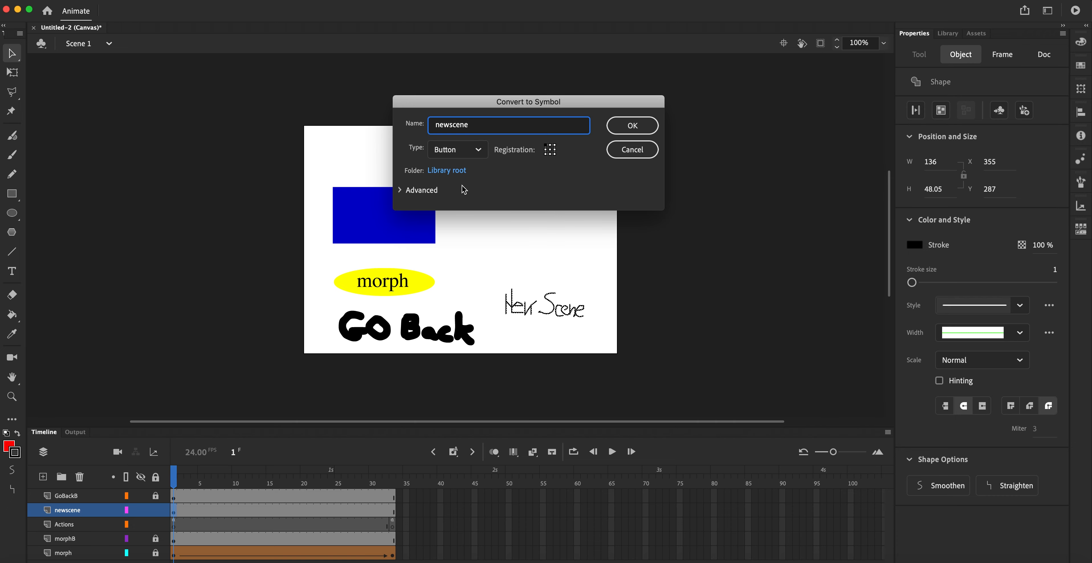
{"action": "left_click", "coordinate": [632, 126]}
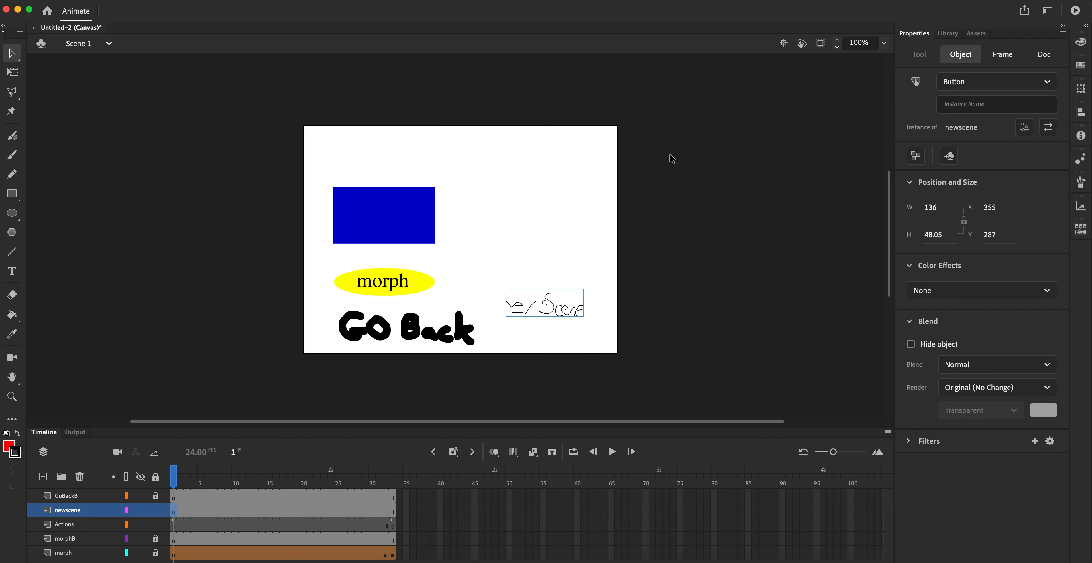
Give the New Scene button the instance name newscene
{"action": "left_click", "coordinate": [976, 104]}
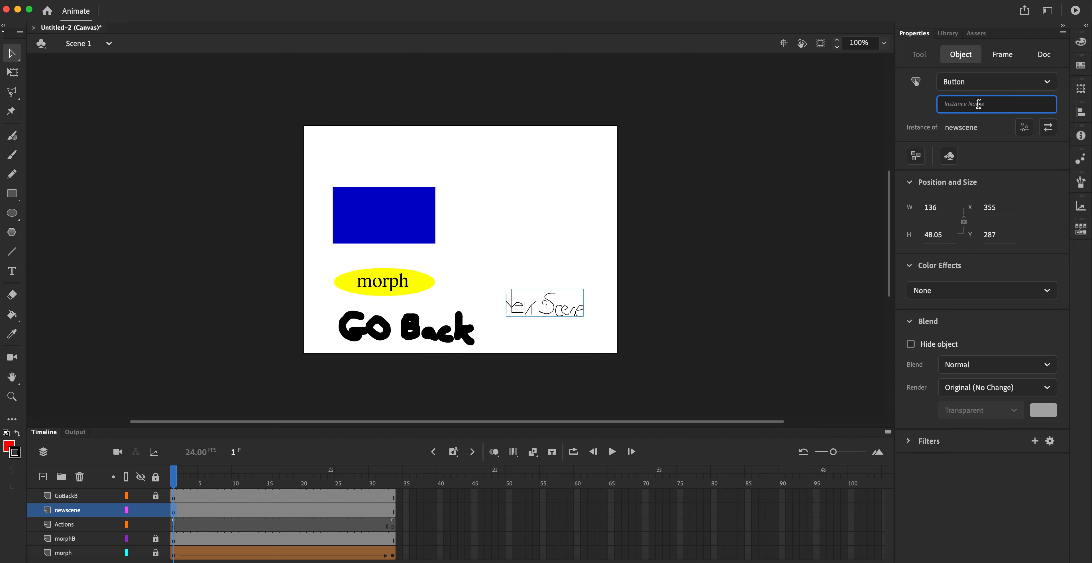
{"action": "type", "text": "newscene"}
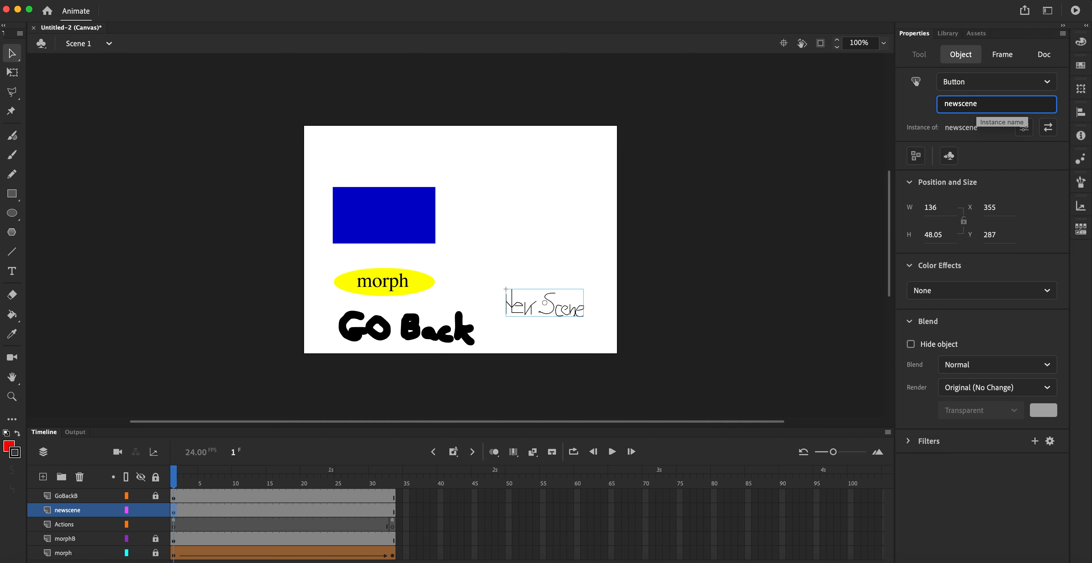
{"action": "key", "text": "Return"}
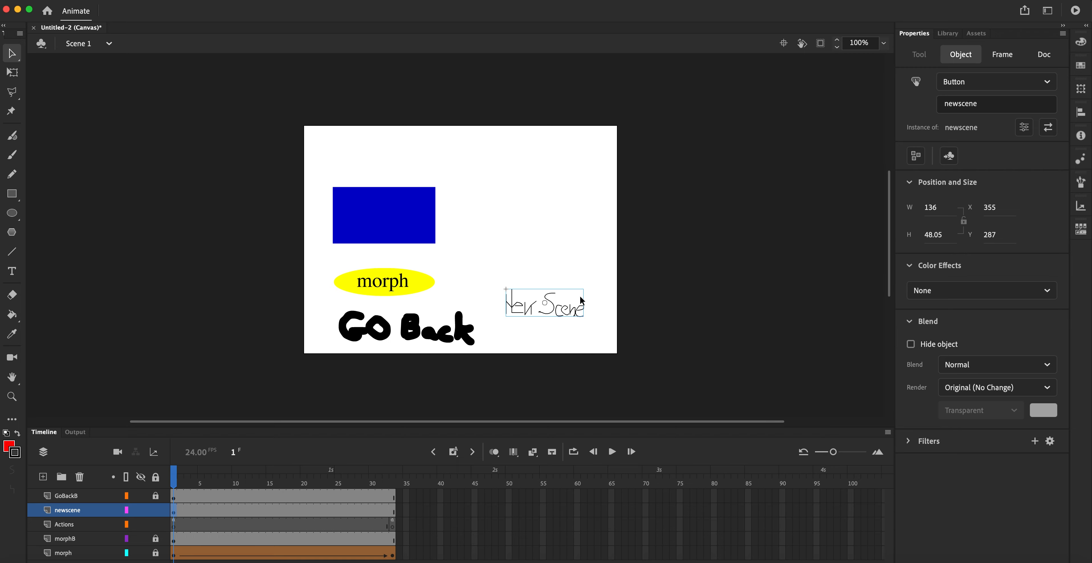
Attach the HTML5 Canvas Timeline Navigation snippet Click to Go to Frame and Stop to the New Scene button at frame 1
{"action": "left_click", "coordinate": [403, 486]}
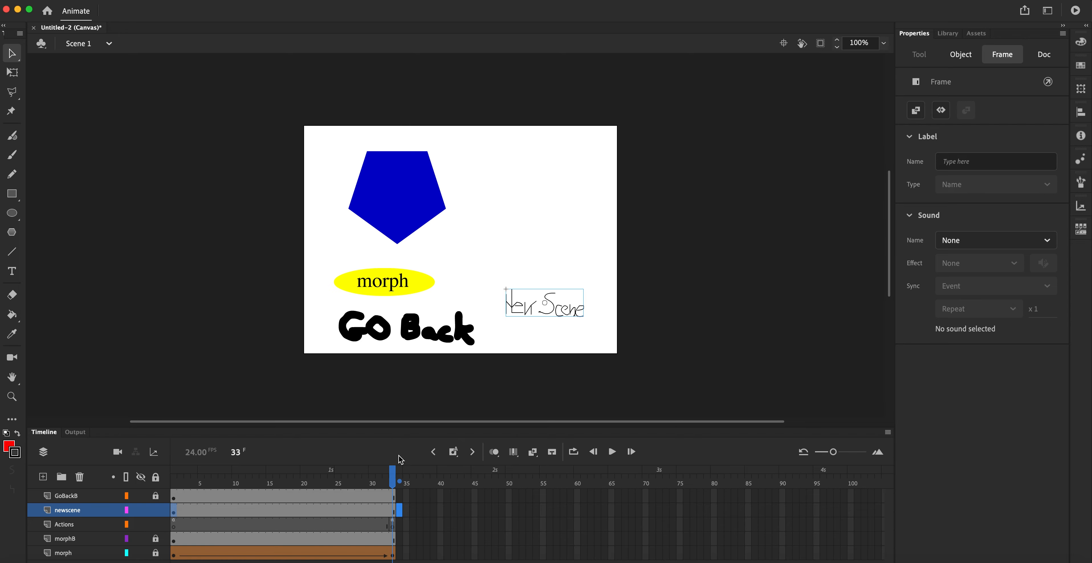
{"action": "left_click_drag", "start_coordinate": [393, 473], "coordinate": [125, 448]}
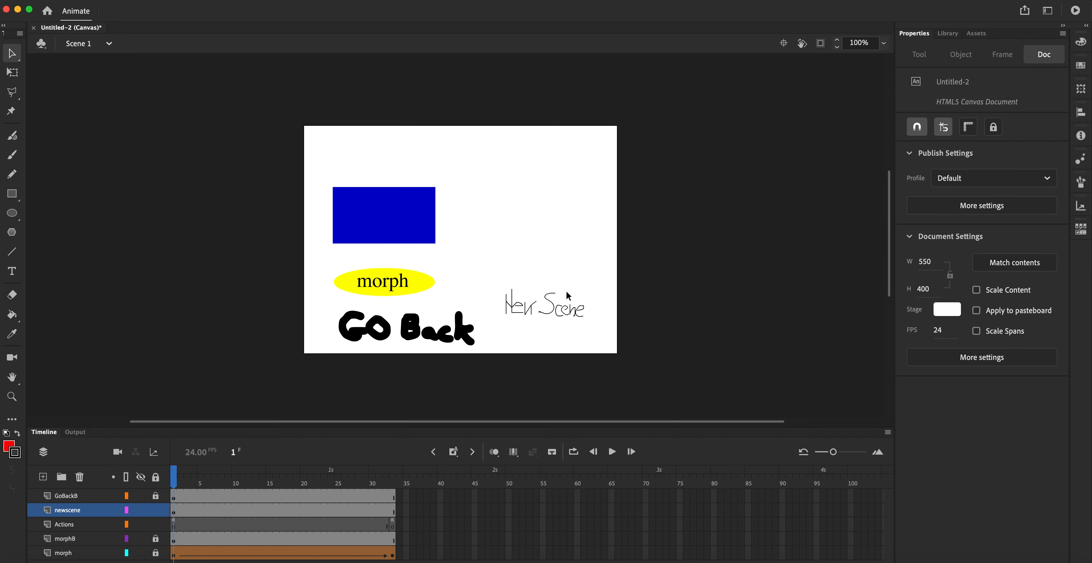
{"action": "left_click", "coordinate": [533, 308]}
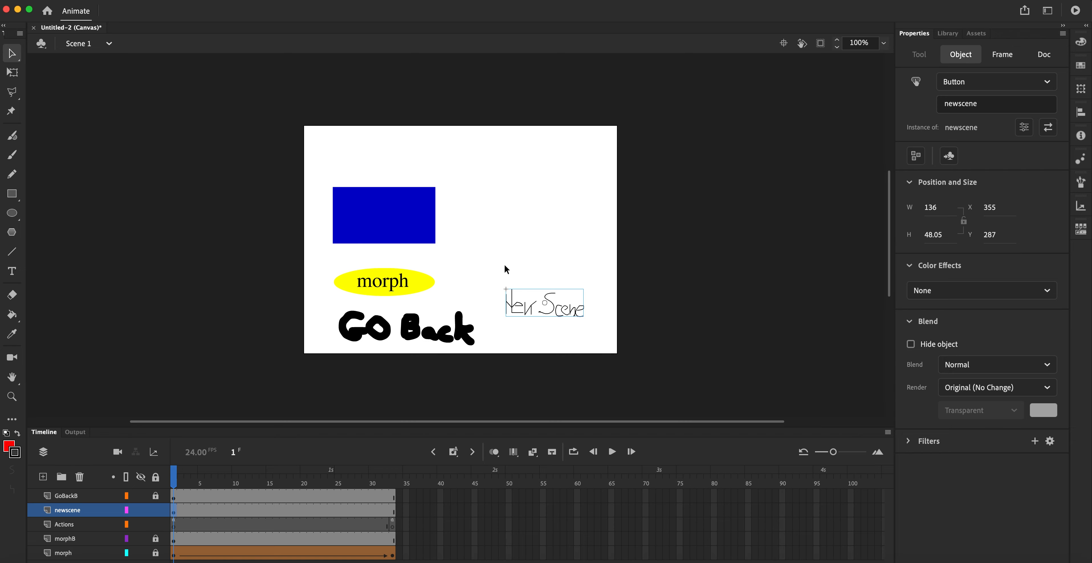
{"action": "left_click", "coordinate": [383, 1]}
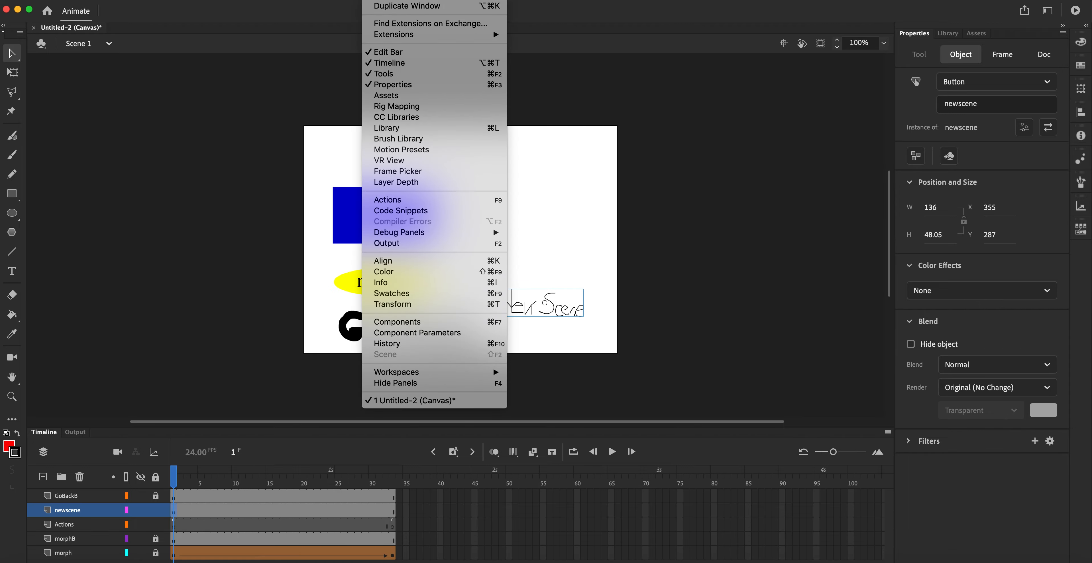
{"action": "left_click", "coordinate": [409, 211]}
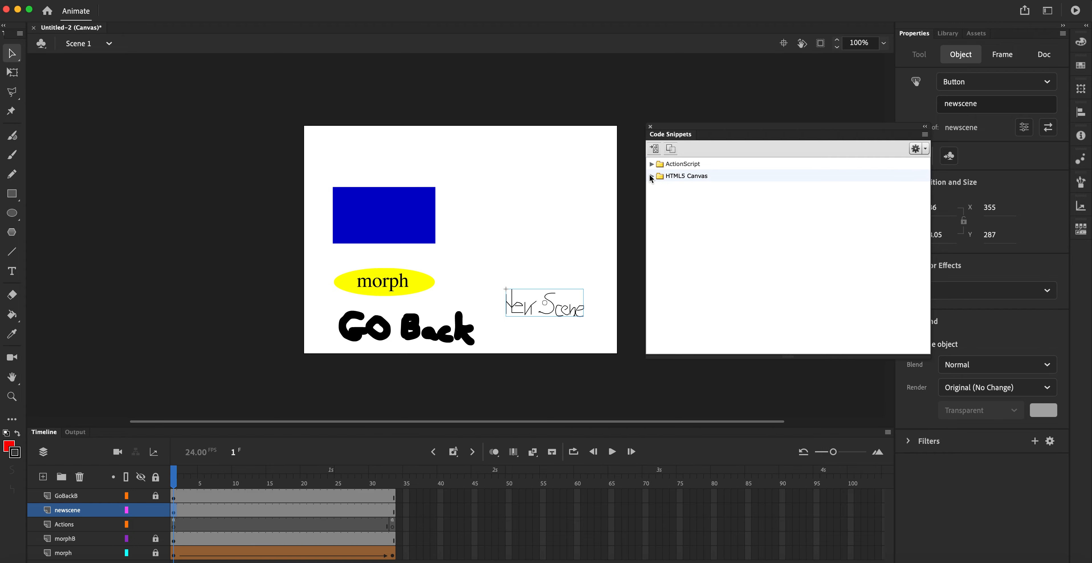
{"action": "left_click", "coordinate": [651, 176]}
{"action": "left_click", "coordinate": [661, 188]}
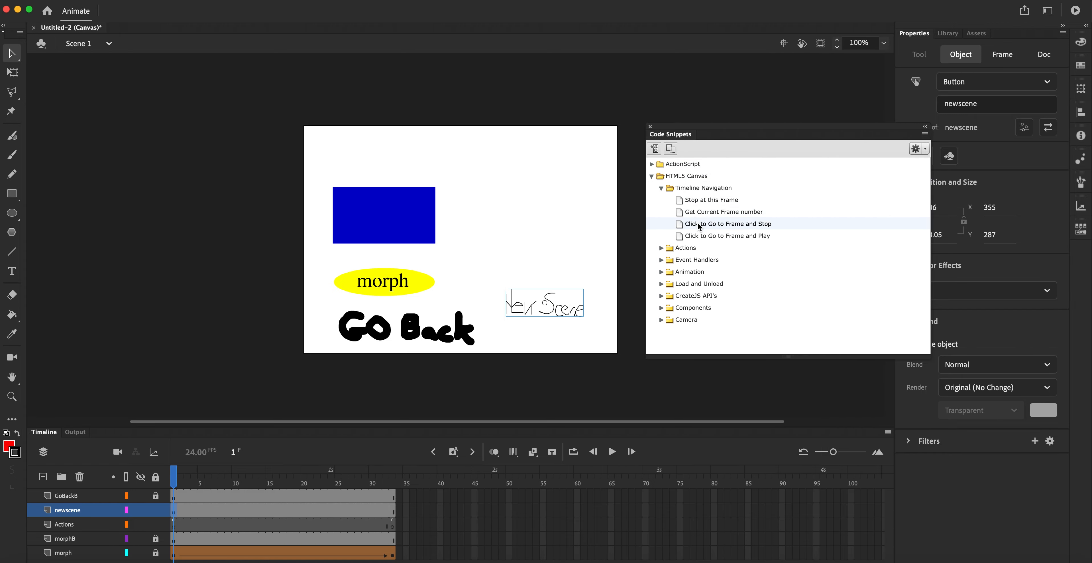
{"action": "left_click", "coordinate": [690, 226]}
{"action": "double_click", "coordinate": [690, 226]}
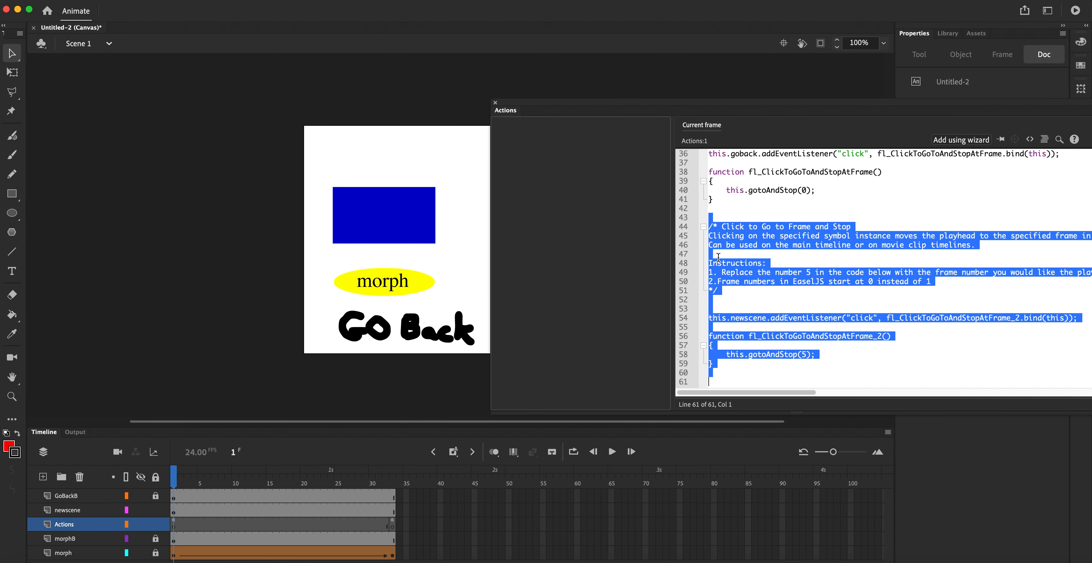
Set the target frame of the New Scene button's gotoAndStop call to 34
{"action": "left_click", "coordinate": [808, 355]}
{"action": "double_click", "coordinate": [805, 355]}
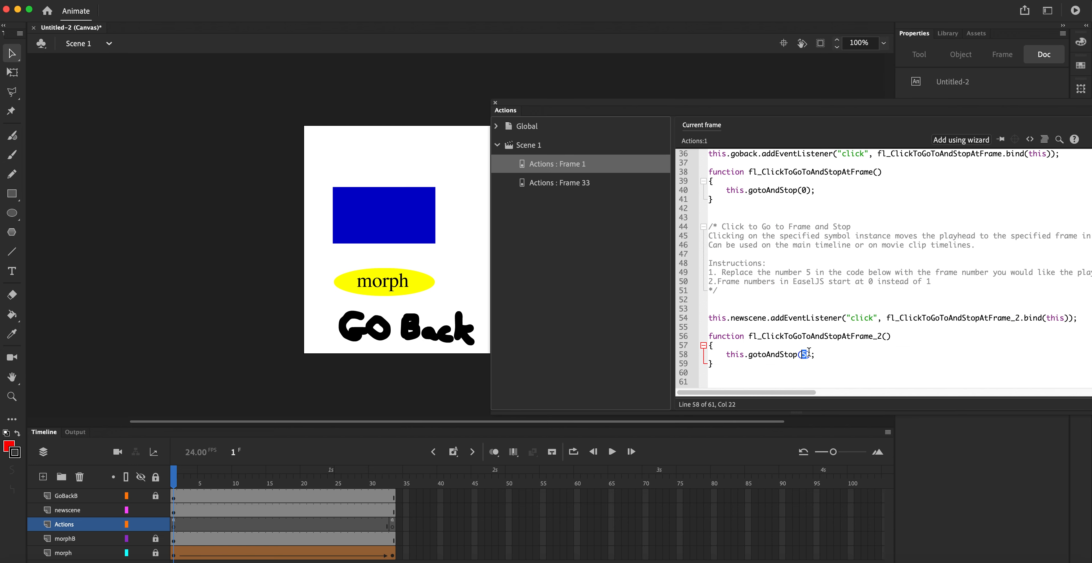
{"action": "type", "text": "34"}
Test the New Scene and morph buttons in the browser, then close the preview and return to Animate
{"action": "key", "text": "super+Return"}
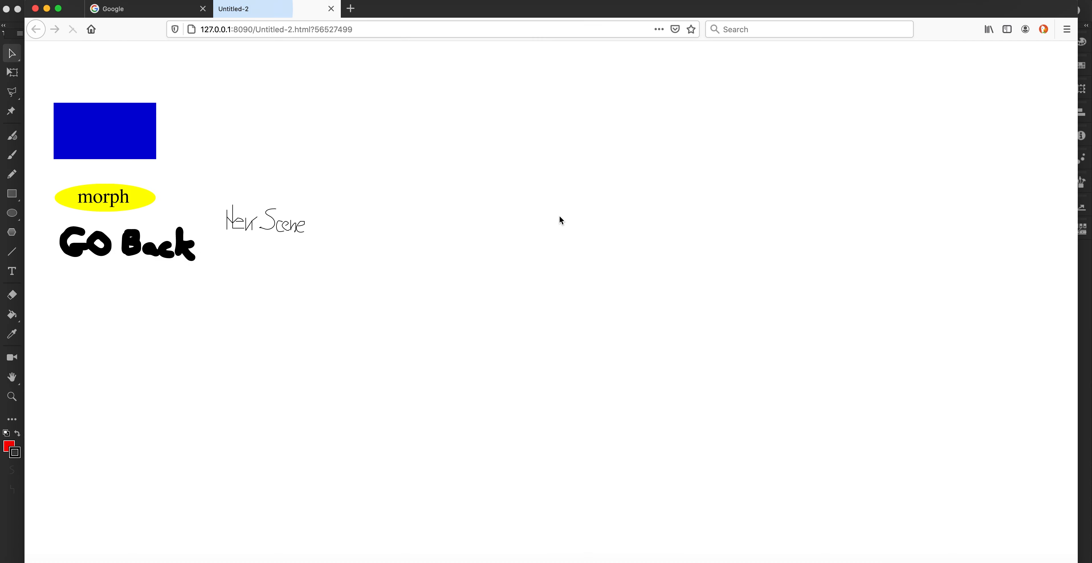
{"action": "left_click", "coordinate": [247, 227]}
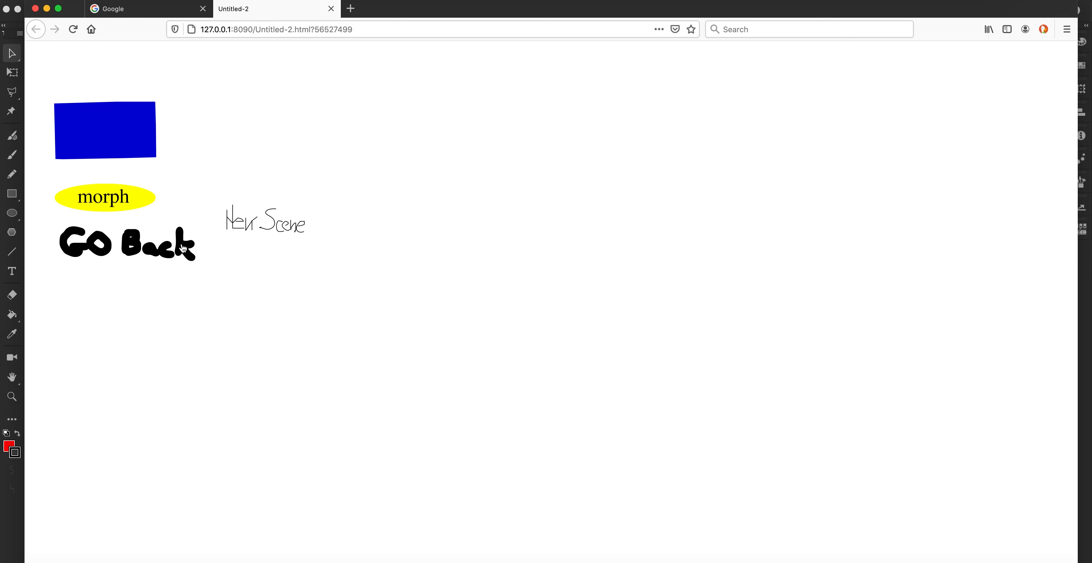
{"action": "left_click", "coordinate": [139, 207]}
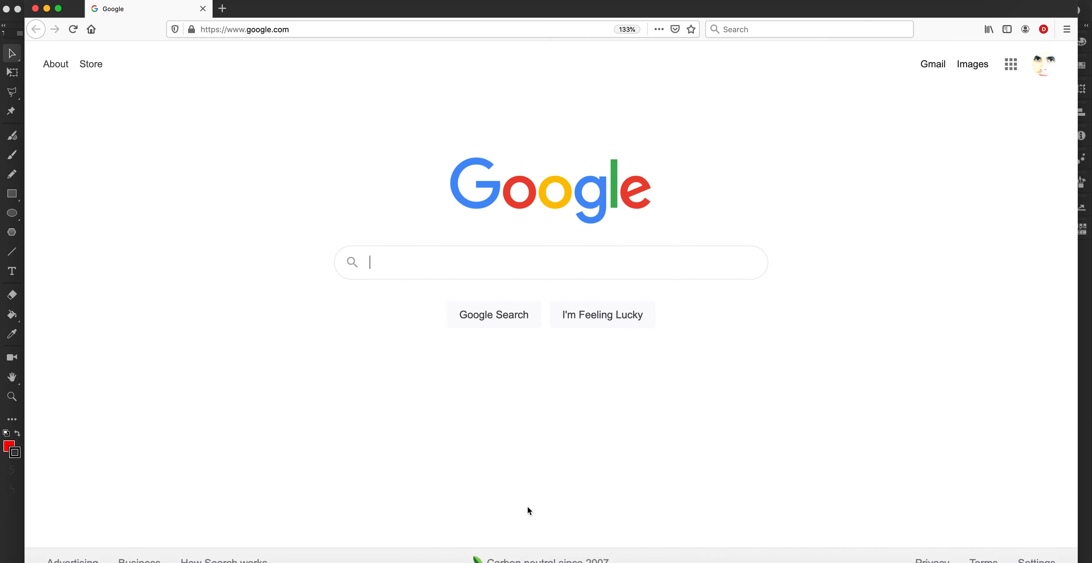
{"action": "left_click", "coordinate": [445, 561]}
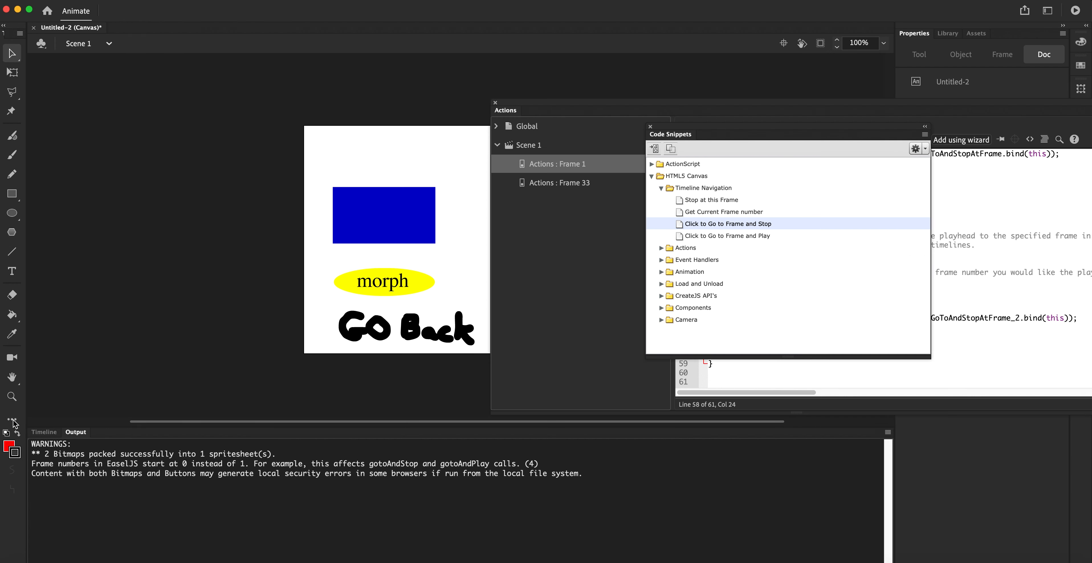
Add a new layer directly above the Actions layer in the timeline and name it scene
{"action": "left_click", "coordinate": [37, 432]}
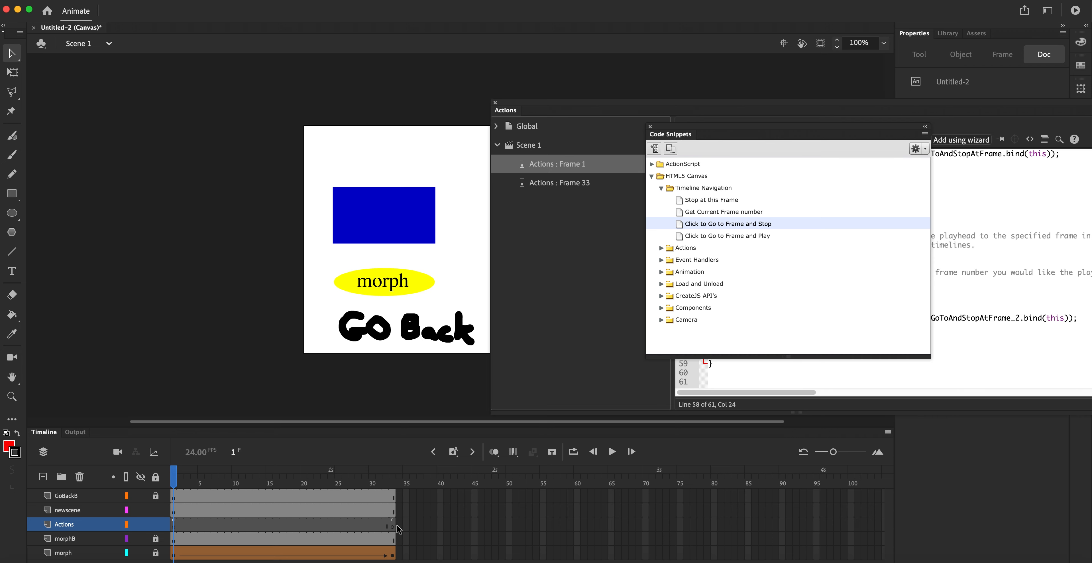
{"action": "left_click", "coordinate": [44, 476]}
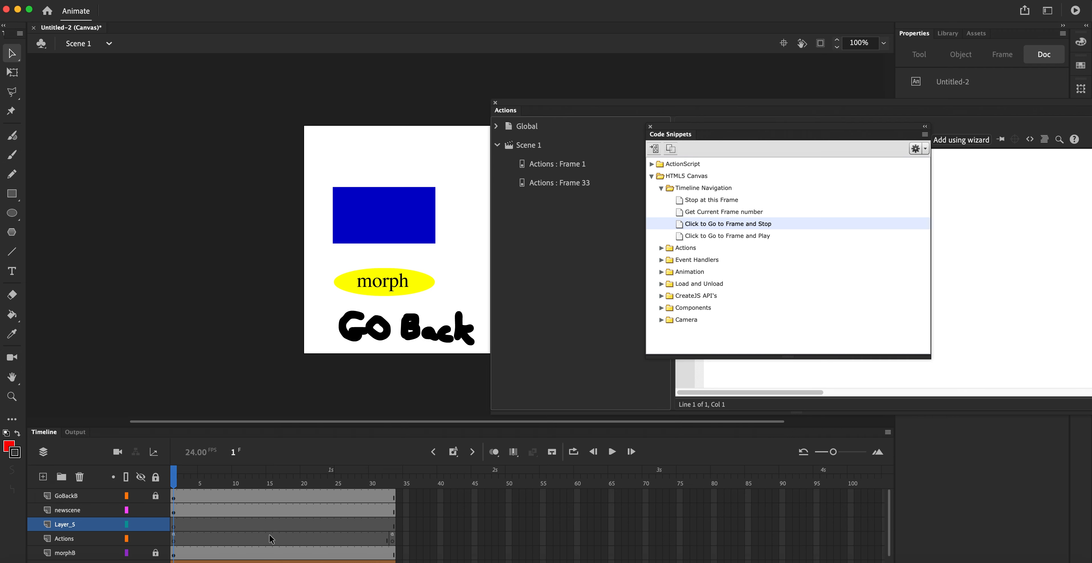
{"action": "left_click", "coordinate": [69, 527]}
{"action": "double_click", "coordinate": [81, 525]}
{"action": "type", "text": "scene"}
{"action": "key", "text": "Return"}
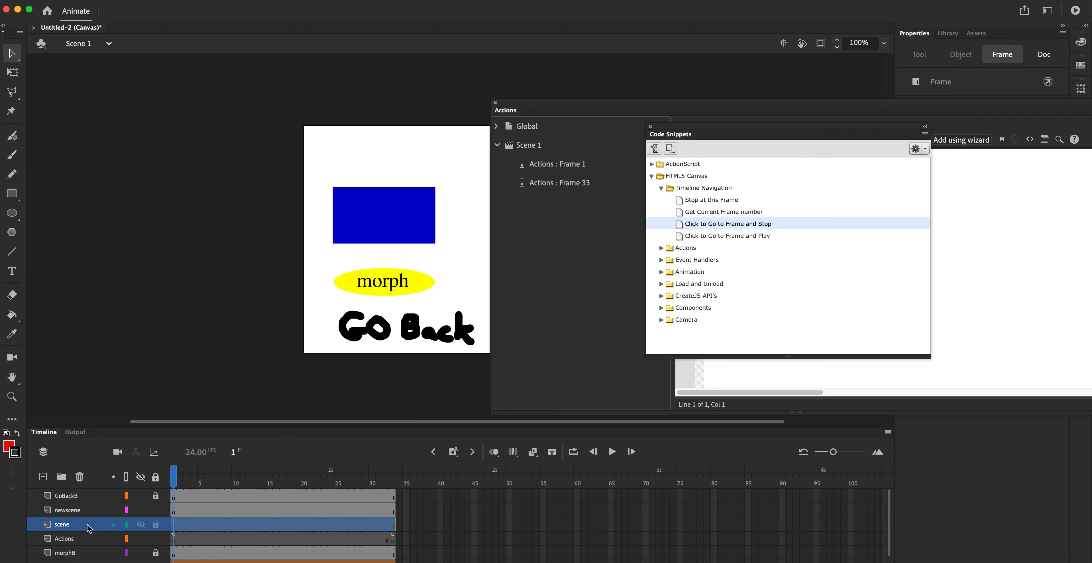
Insert a keyframe at frame 34 of the scene layer
{"action": "left_click", "coordinate": [400, 525]}
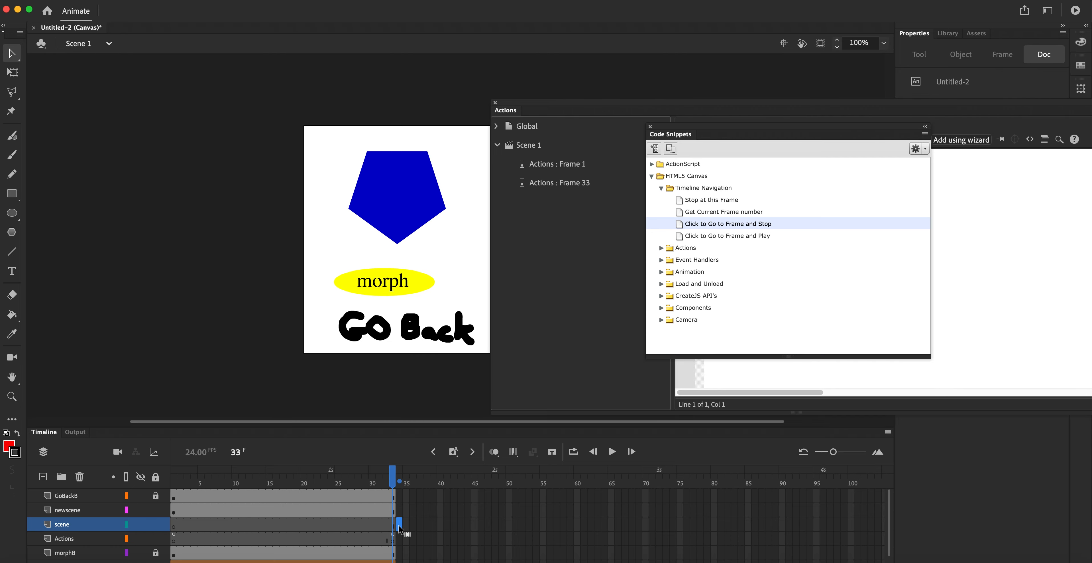
{"action": "right_click", "coordinate": [399, 526]}
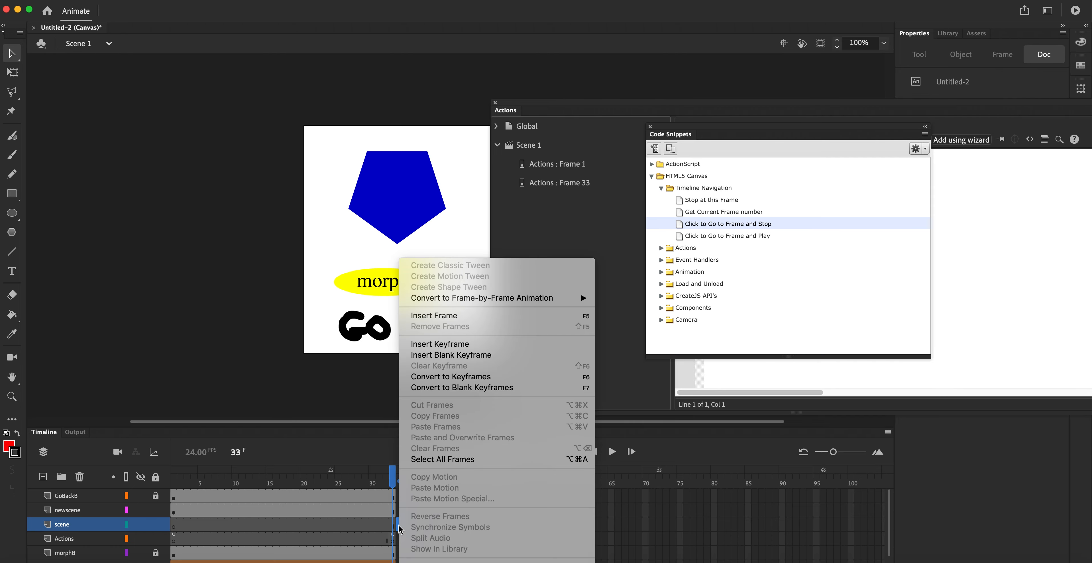
{"action": "left_click", "coordinate": [436, 344]}
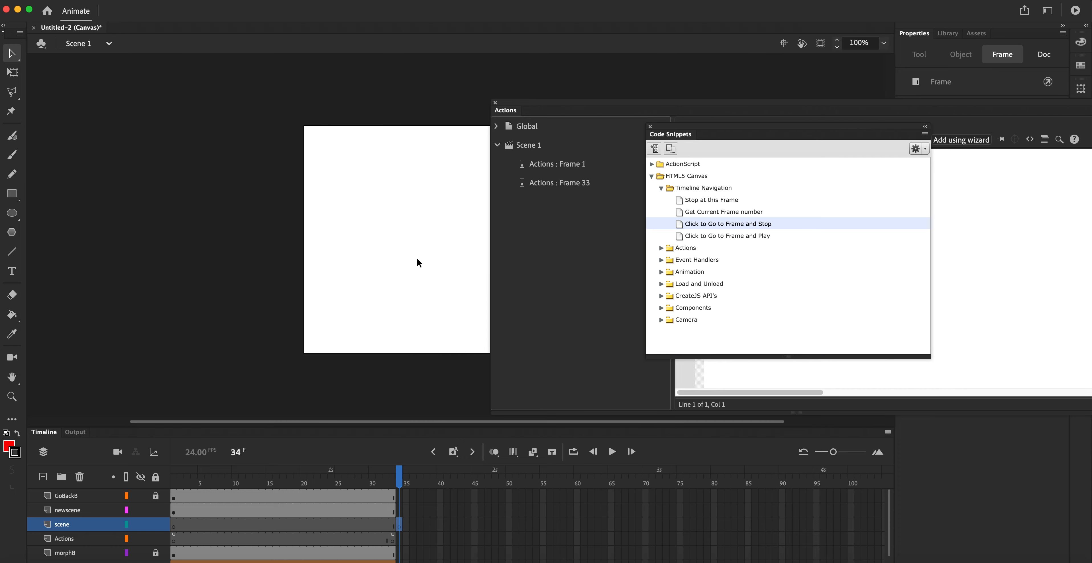
Clear the view of the stage by closing the Actions and Code Snippets windows, and show the document's library
{"action": "left_click", "coordinate": [495, 103]}
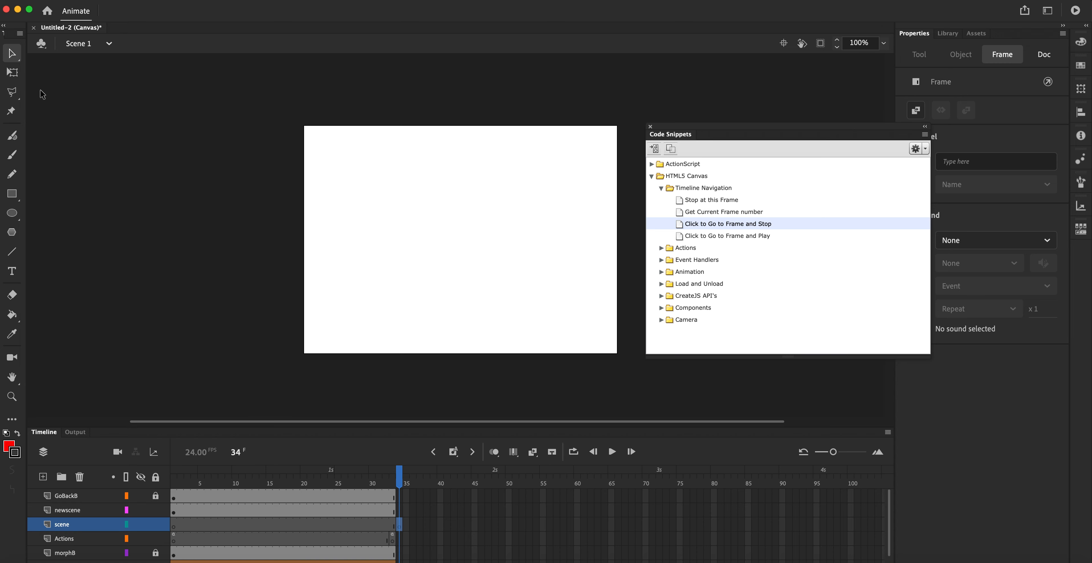
{"action": "left_click", "coordinate": [67, 1]}
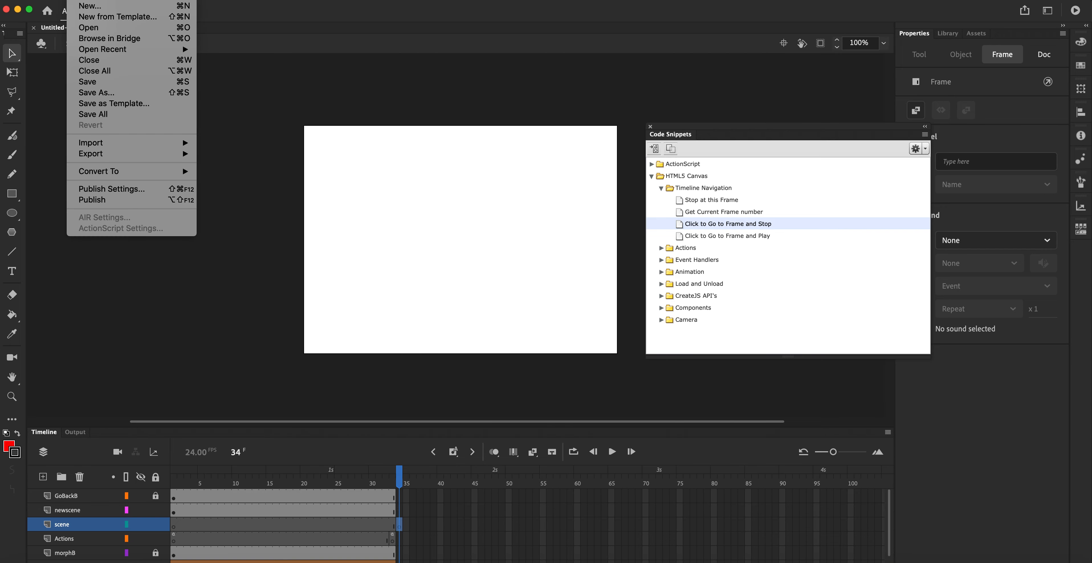
{"action": "mouse_move", "coordinate": [90, 143]}
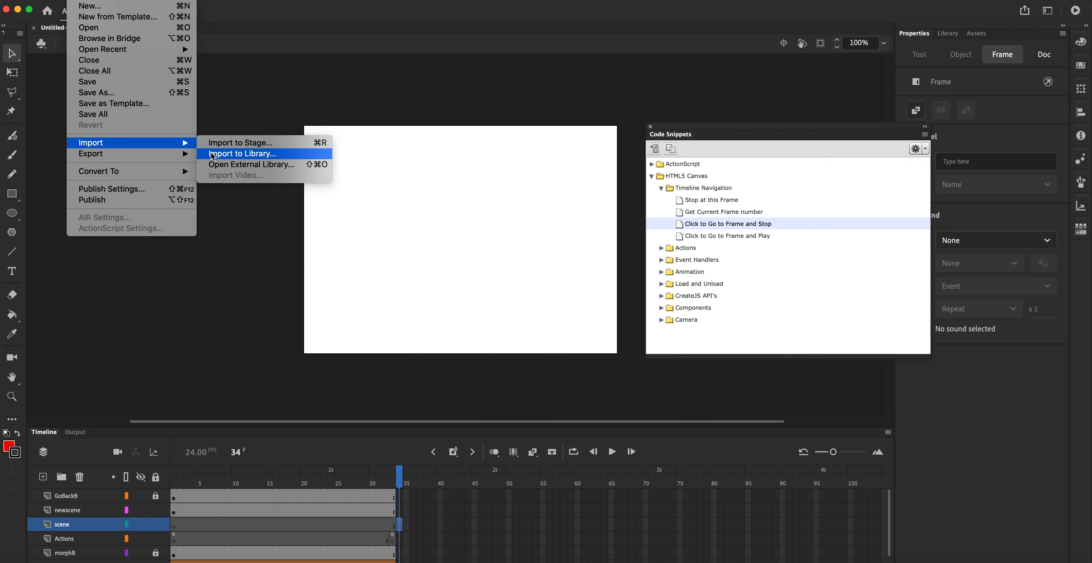
{"action": "left_click", "coordinate": [145, 2]}
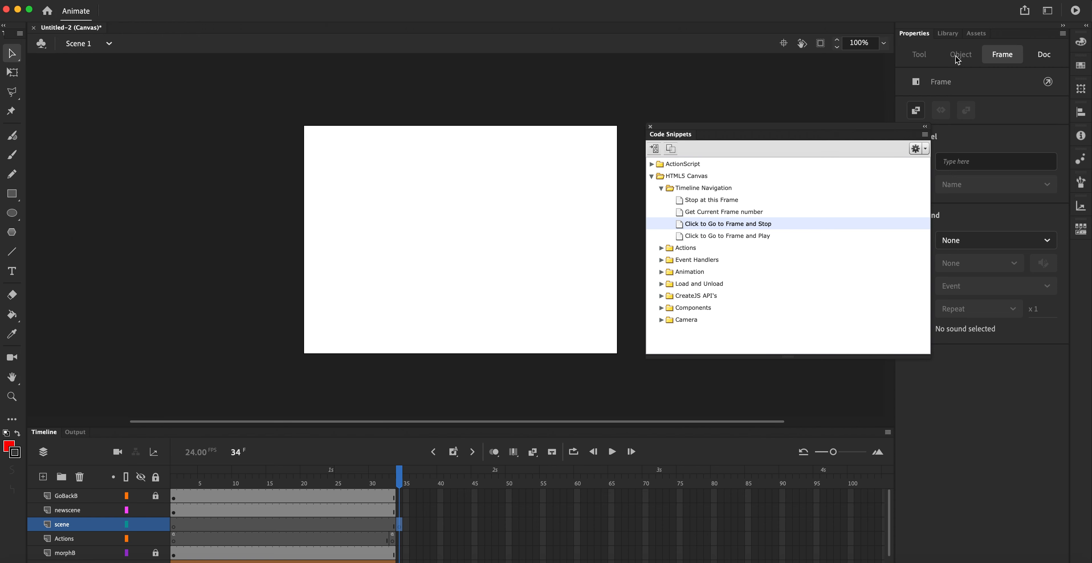
{"action": "left_click", "coordinate": [948, 33]}
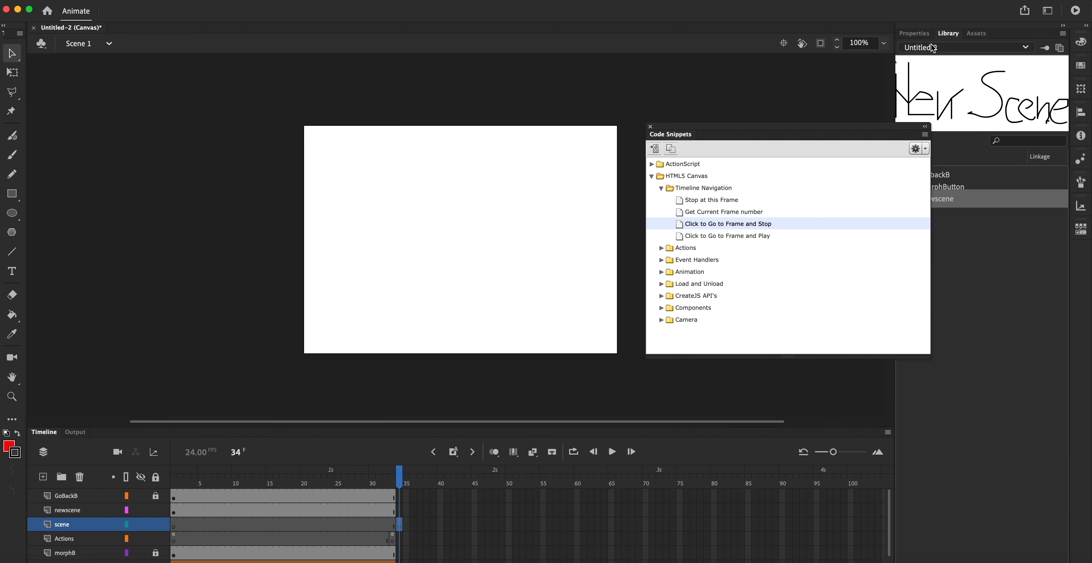
{"action": "left_click_drag", "start_coordinate": [875, 129], "coordinate": [819, 132]}
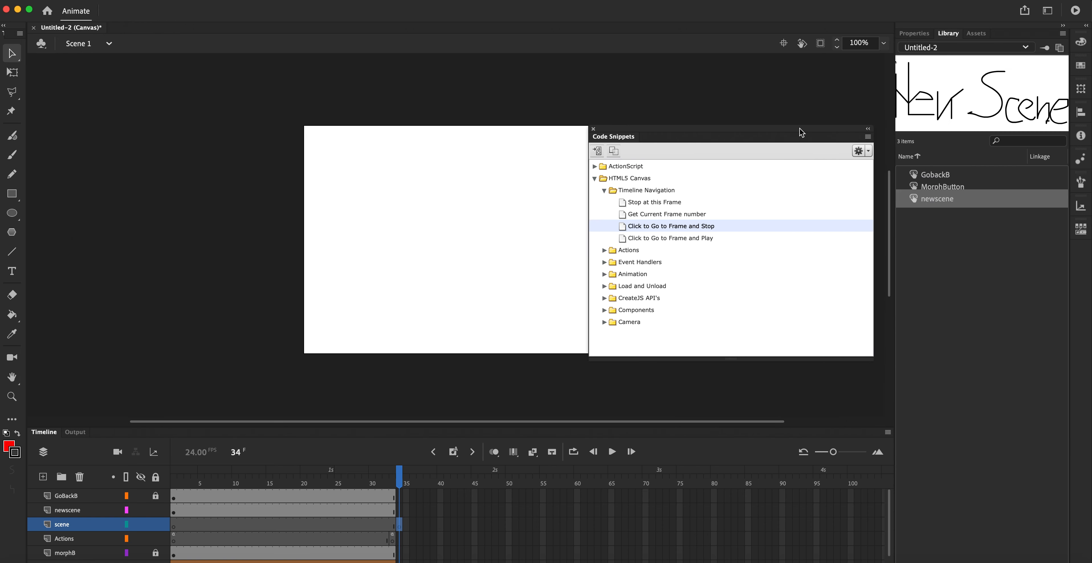
{"action": "left_click", "coordinate": [593, 129]}
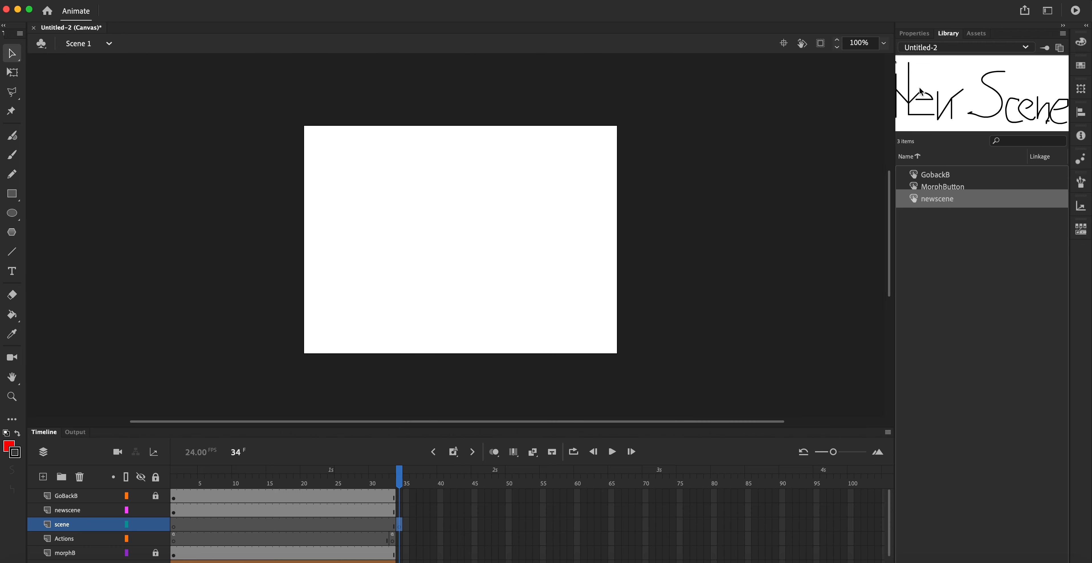
Import 7.jpg to the stage at frame 34 of the scene layer, without the rest of its image sequence
{"action": "left_click", "coordinate": [75, 1]}
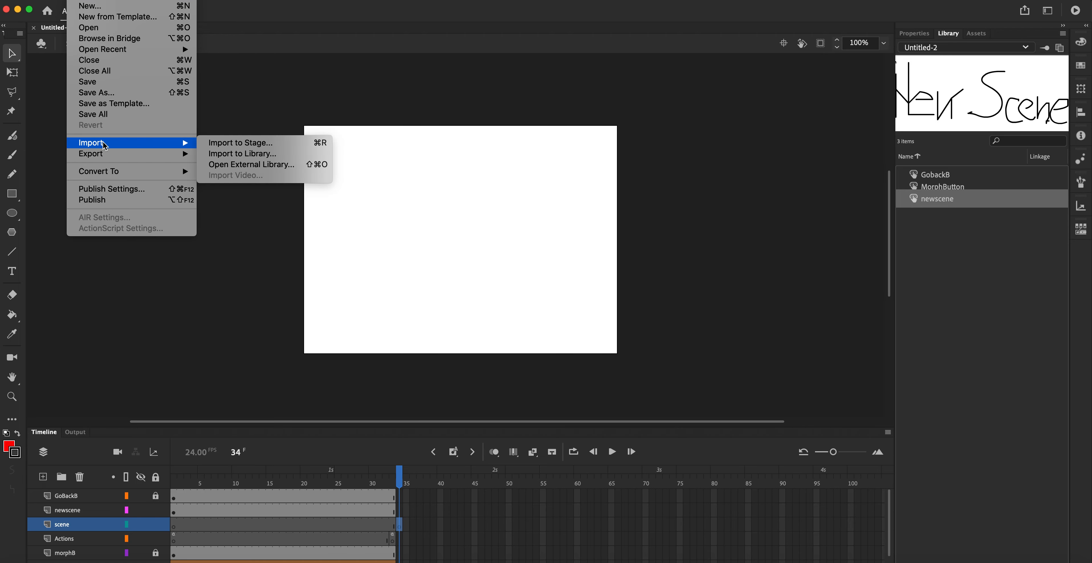
{"action": "left_click", "coordinate": [221, 148]}
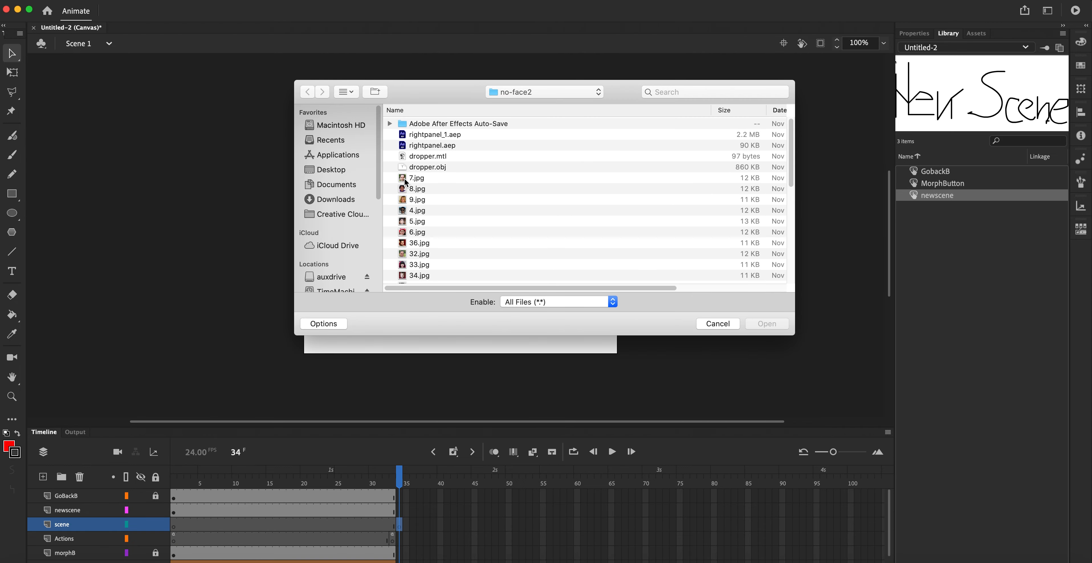
{"action": "left_click", "coordinate": [406, 180]}
{"action": "key", "text": "Return"}
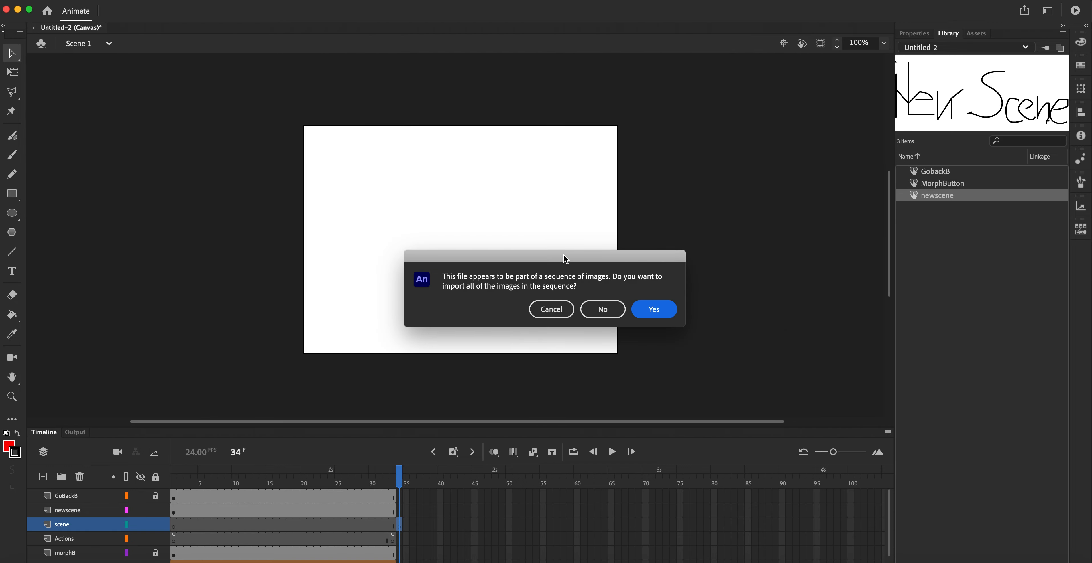
{"action": "left_click", "coordinate": [606, 313]}
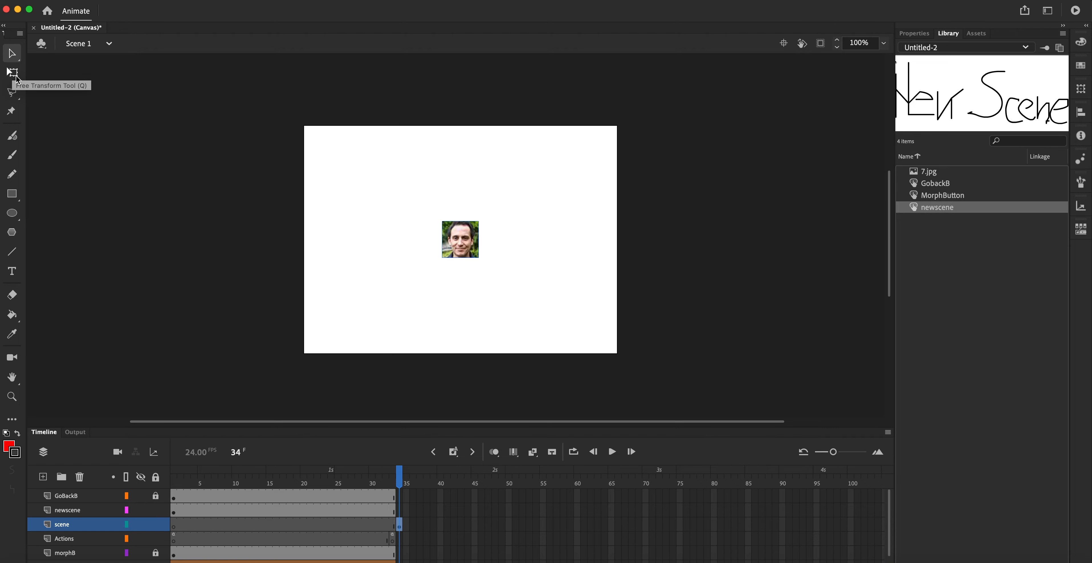
Scale the imported photo with Free Transform so that it fills the whole stage
{"action": "left_click", "coordinate": [13, 74]}
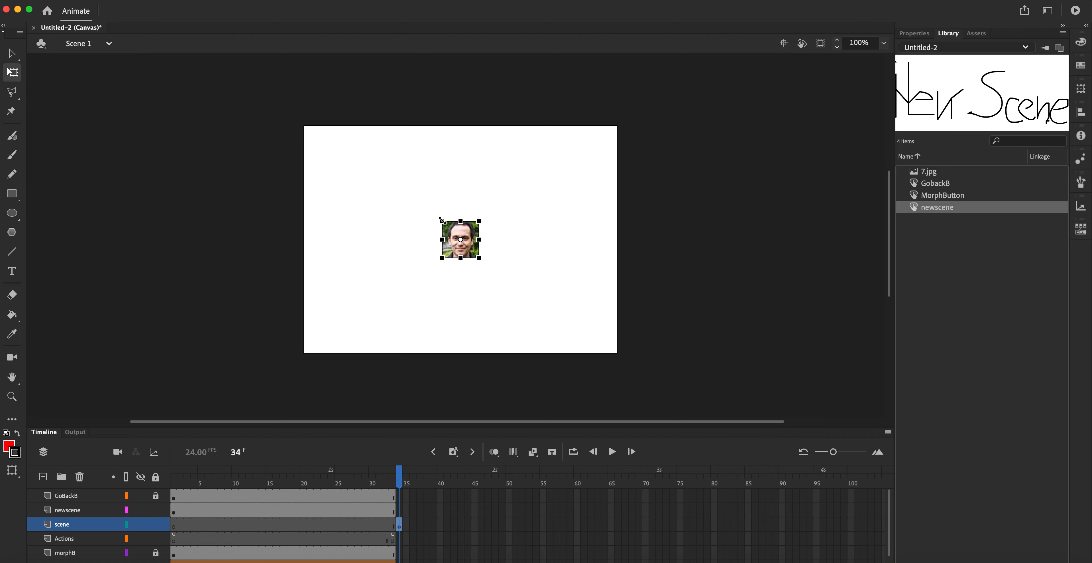
{"action": "left_click_drag", "start_coordinate": [442, 221], "coordinate": [303, 125]}
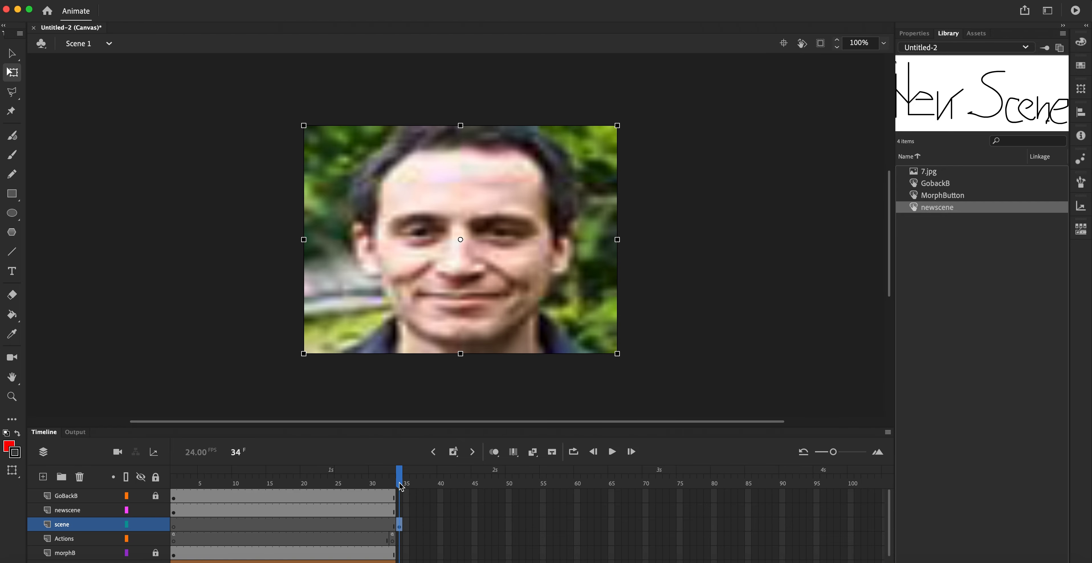
Add the HTML5 Canvas Timeline Navigation snippet Stop at this Frame to frame 34, then close the Actions window
{"action": "mouse_move", "coordinate": [400, 485]}
{"action": "left_mouse_down"}
{"action": "mouse_move", "coordinate": [392, 488]}
{"action": "mouse_move", "coordinate": [401, 488]}
{"action": "left_mouse_up"}
{"action": "left_click", "coordinate": [381, 1]}
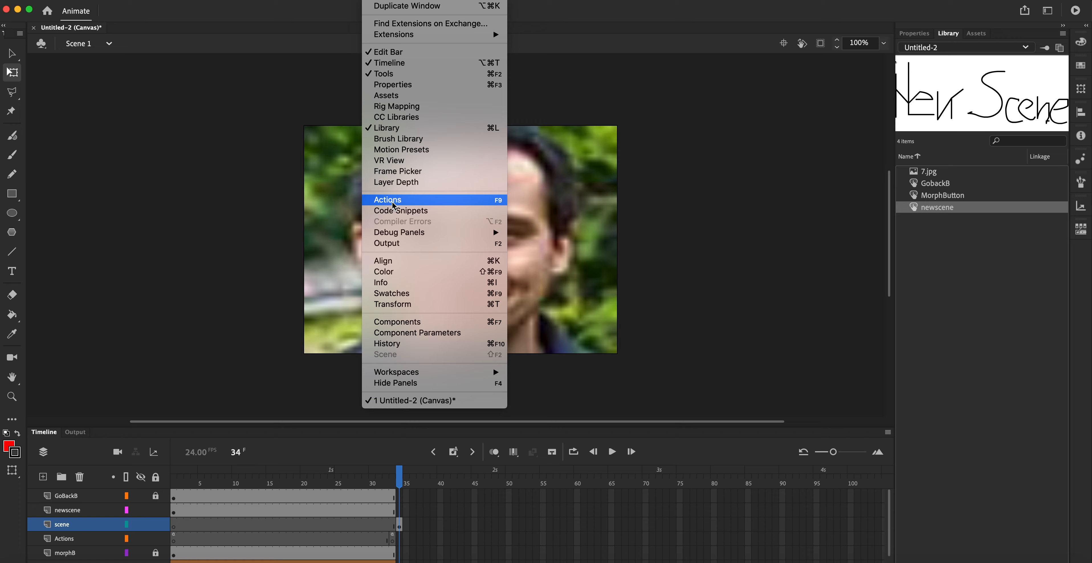
{"action": "left_click", "coordinate": [399, 210]}
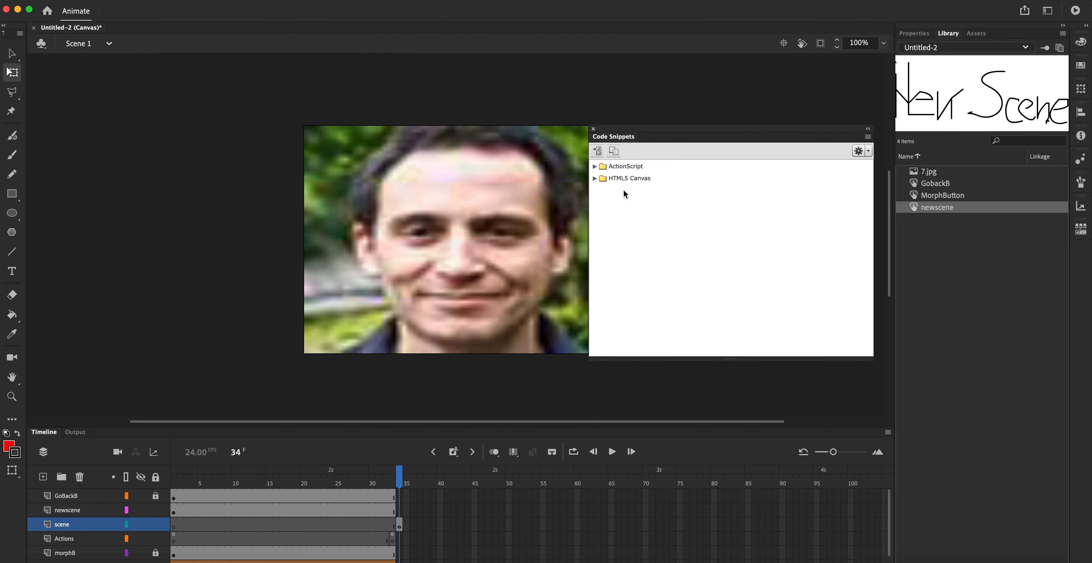
{"action": "left_click", "coordinate": [595, 178]}
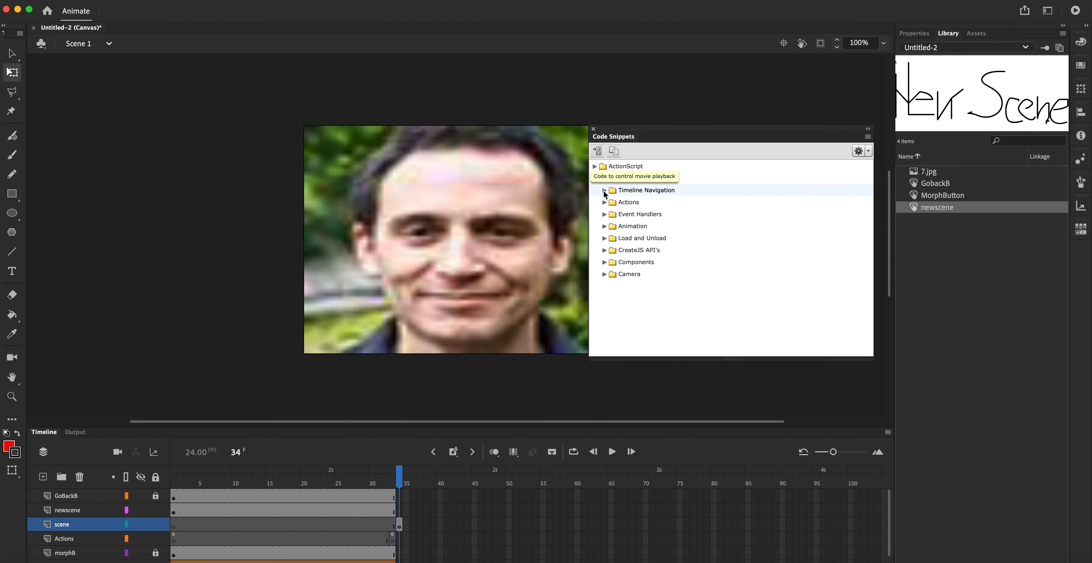
{"action": "left_click", "coordinate": [604, 190]}
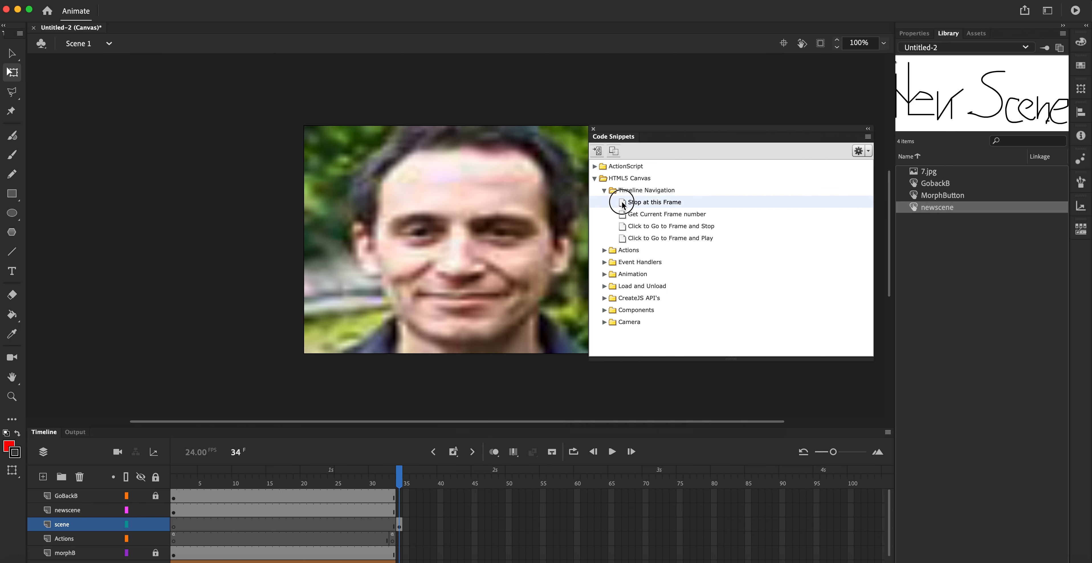
{"action": "double_click", "coordinate": [623, 203]}
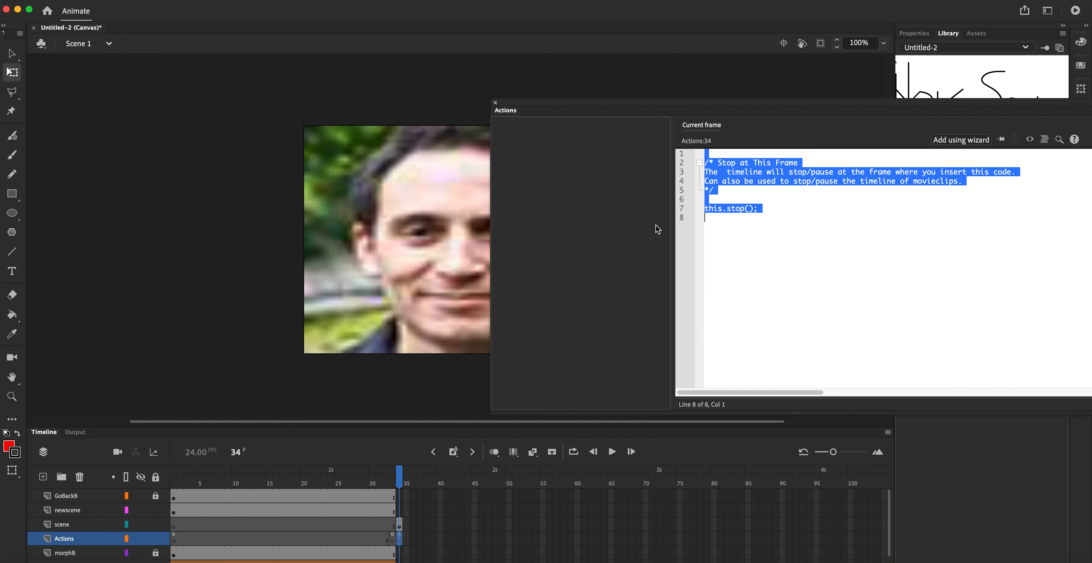
{"action": "left_click", "coordinate": [495, 103]}
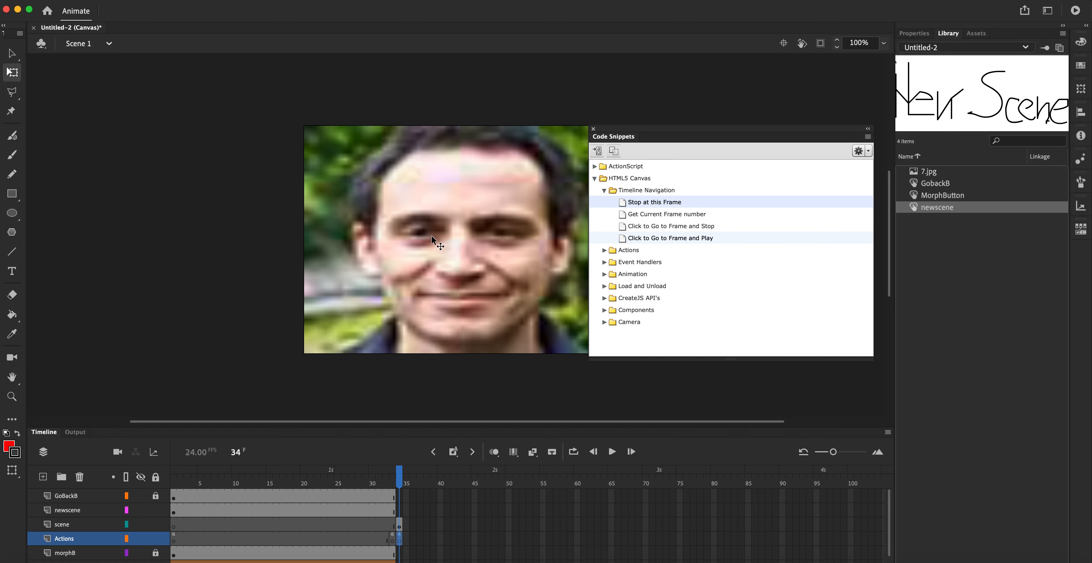
Test the movie's jump to the photo scene in the browser, then close the preview and return to Animate
{"action": "key", "text": "super+Return"}
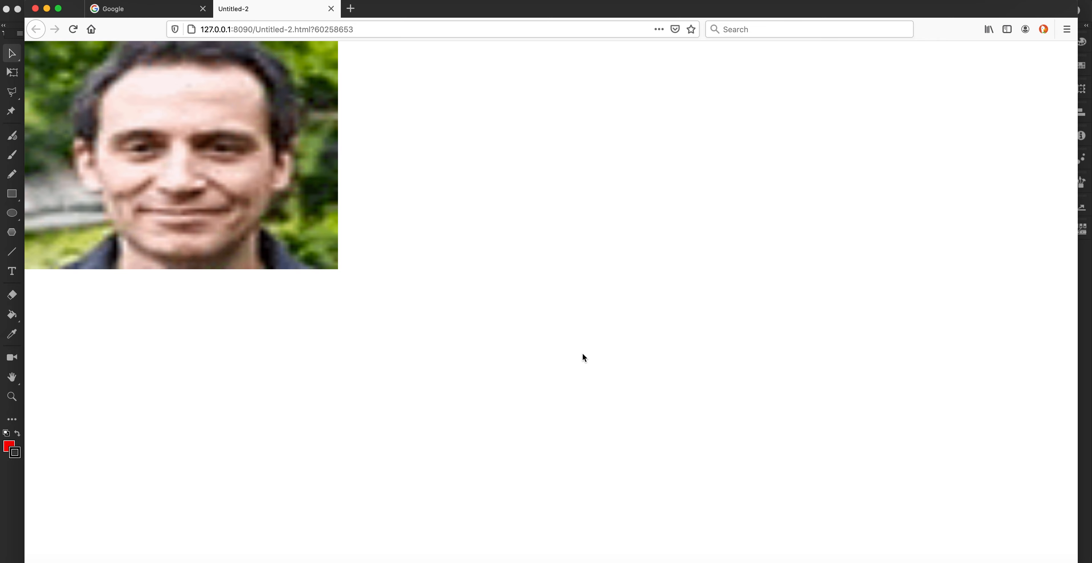
{"action": "left_click", "coordinate": [332, 9]}
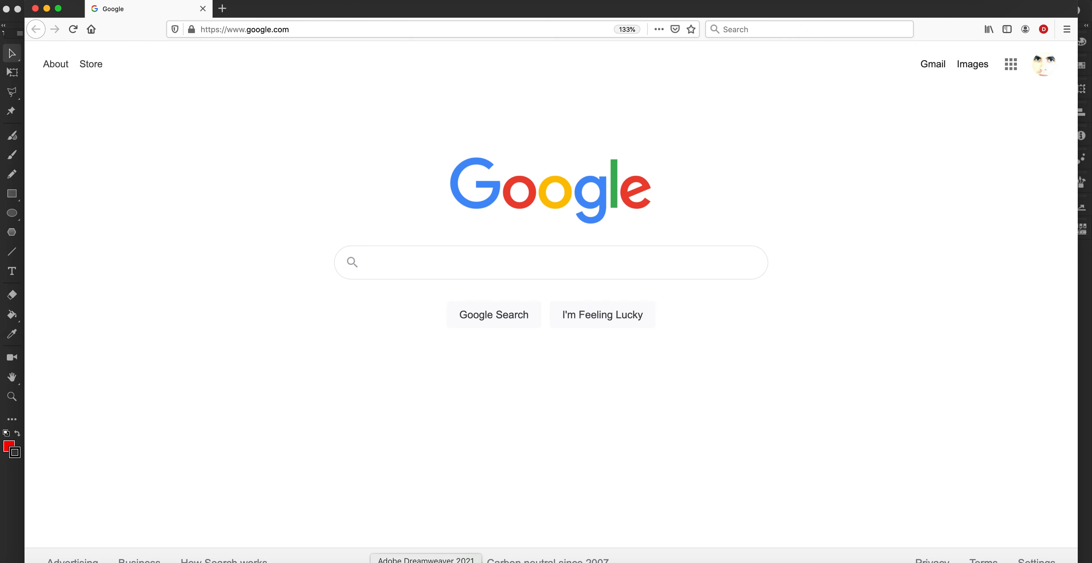
{"action": "left_click", "coordinate": [445, 560]}
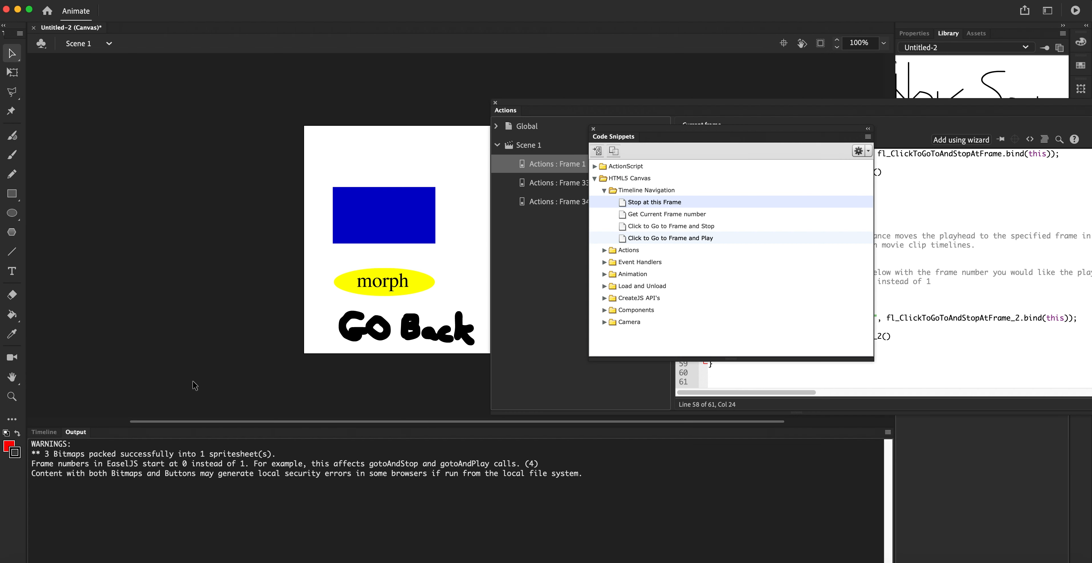
Bring back the timeline and close the Actions and Code Snippets windows covering the stage
{"action": "left_click", "coordinate": [43, 431]}
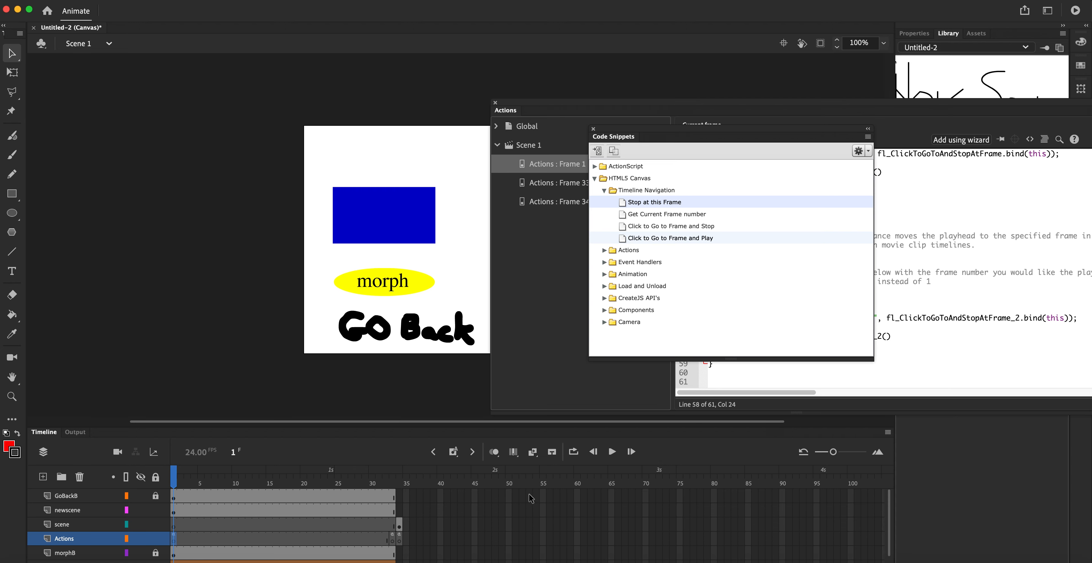
{"action": "left_click", "coordinate": [495, 102]}
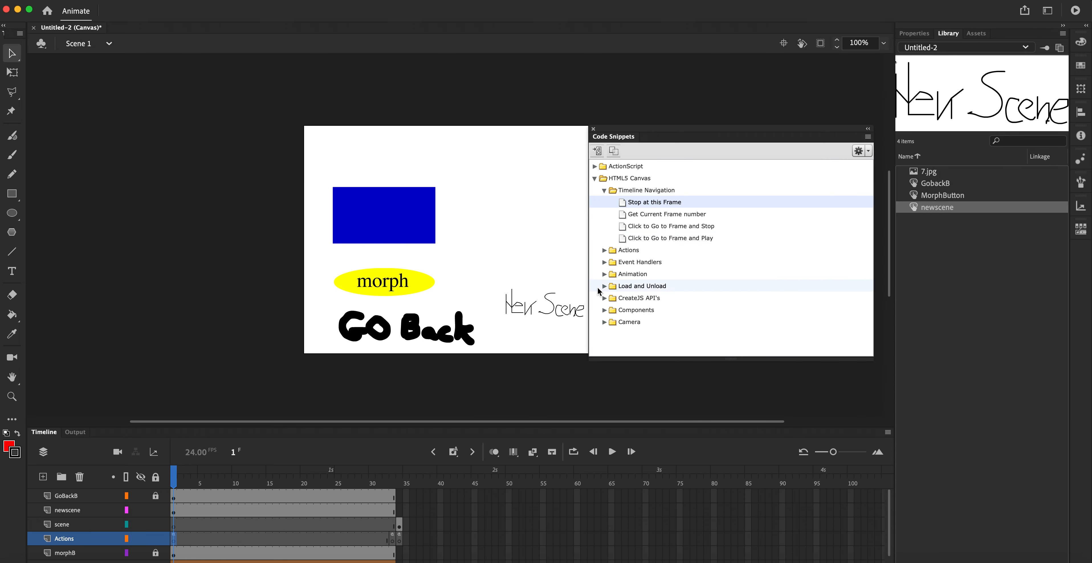
{"action": "left_click", "coordinate": [593, 128]}
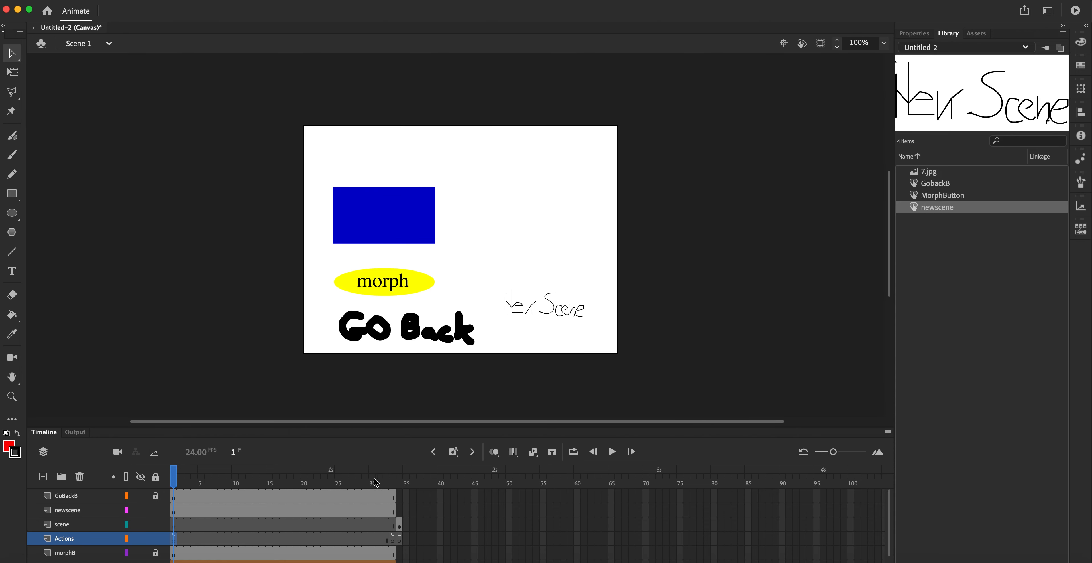
Go to frame 34 and add a new layer named shrinkB between the scene and Actions layers
{"action": "left_click_drag", "start_coordinate": [174, 472], "coordinate": [407, 485]}
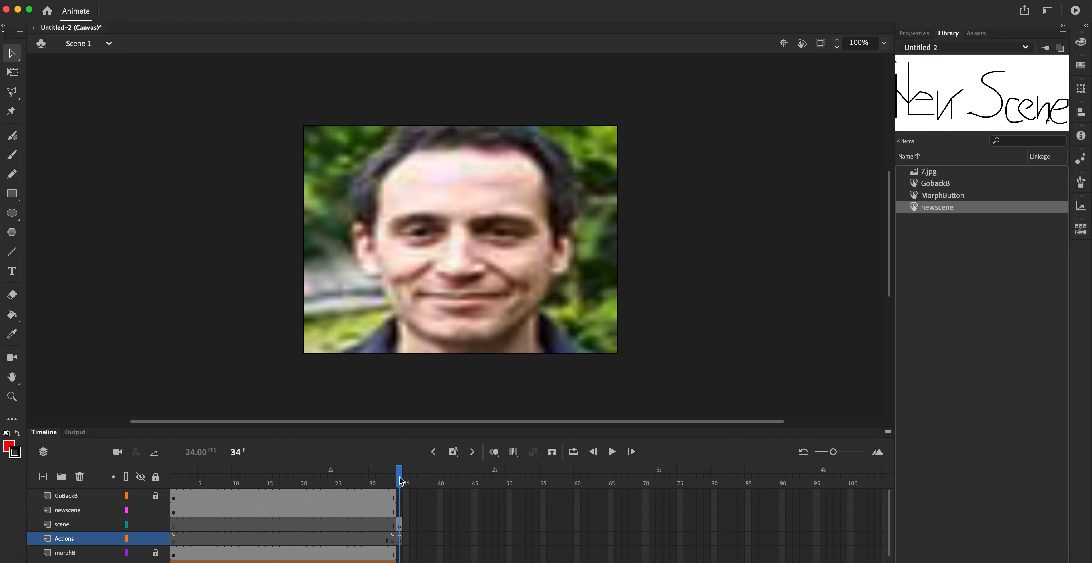
{"action": "left_click", "coordinate": [43, 476]}
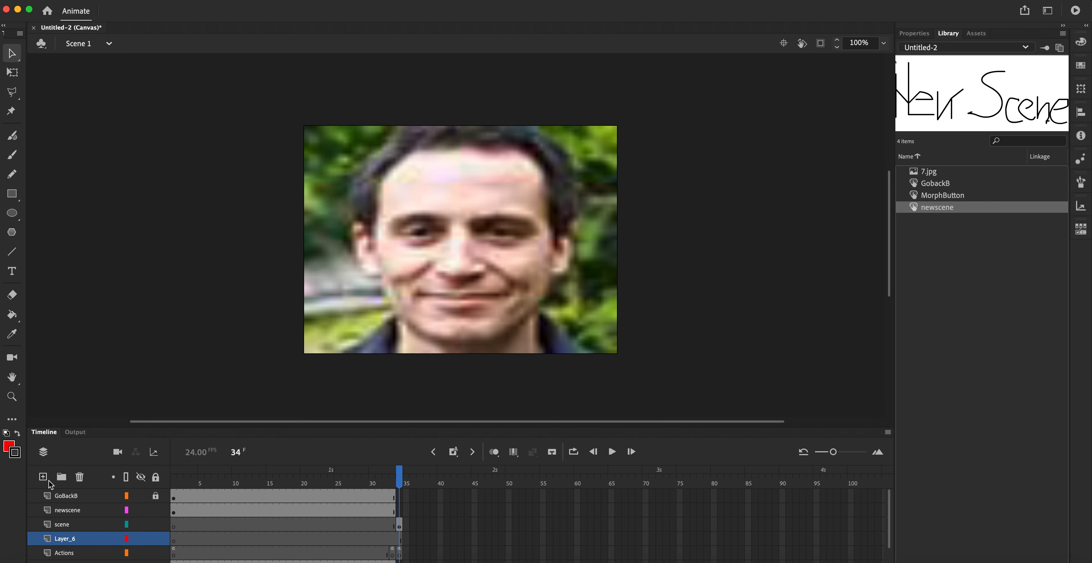
{"action": "double_click", "coordinate": [68, 539]}
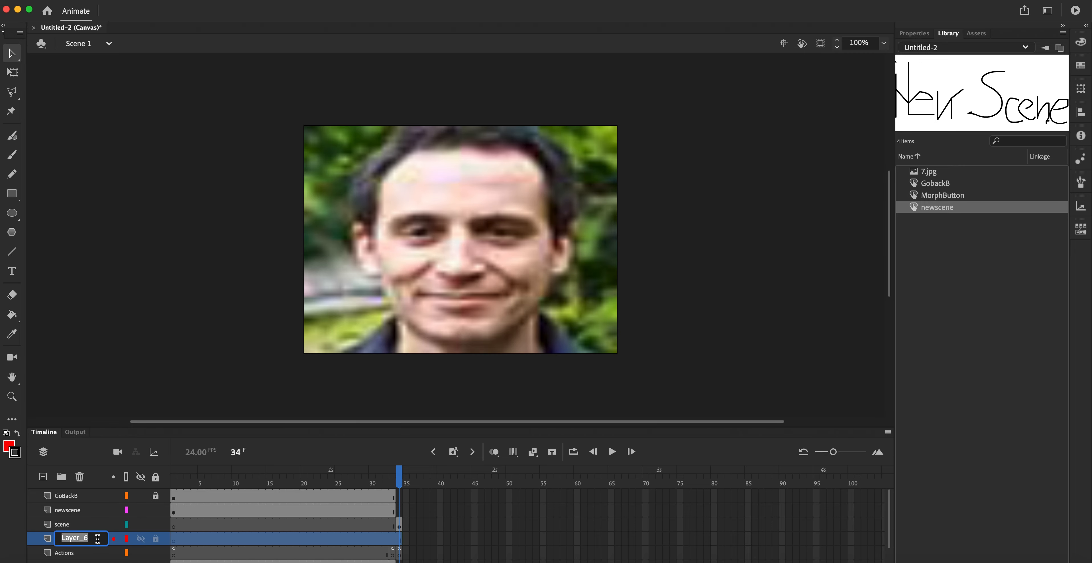
{"action": "type", "text": "shrinkB"}
{"action": "key", "text": "Return"}
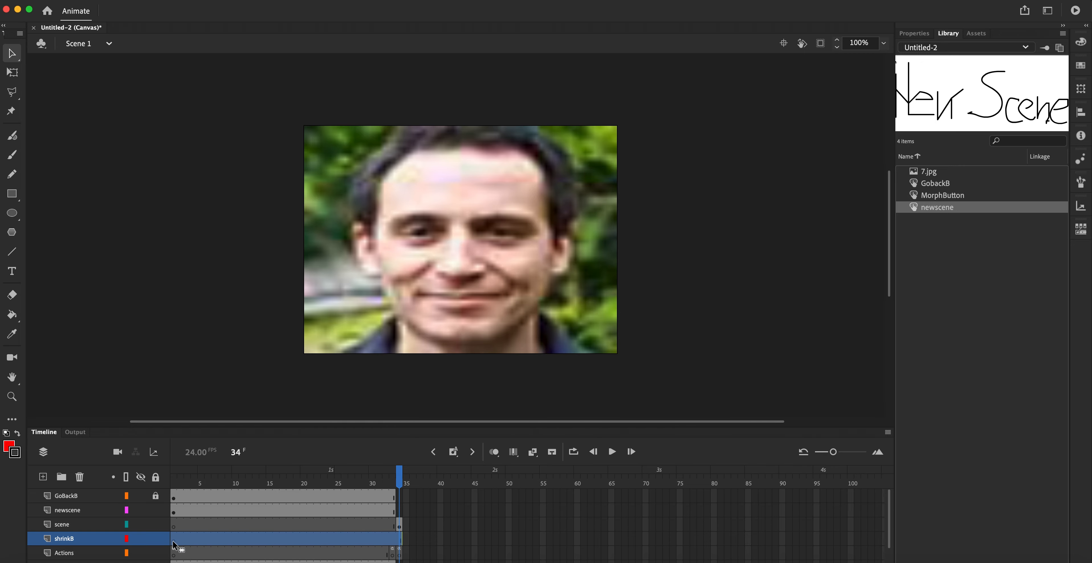
Insert a keyframe at frame 34 of the shrinkB layer and add the red static text Shrink over the photo's mouth
{"action": "right_click", "coordinate": [401, 542]}
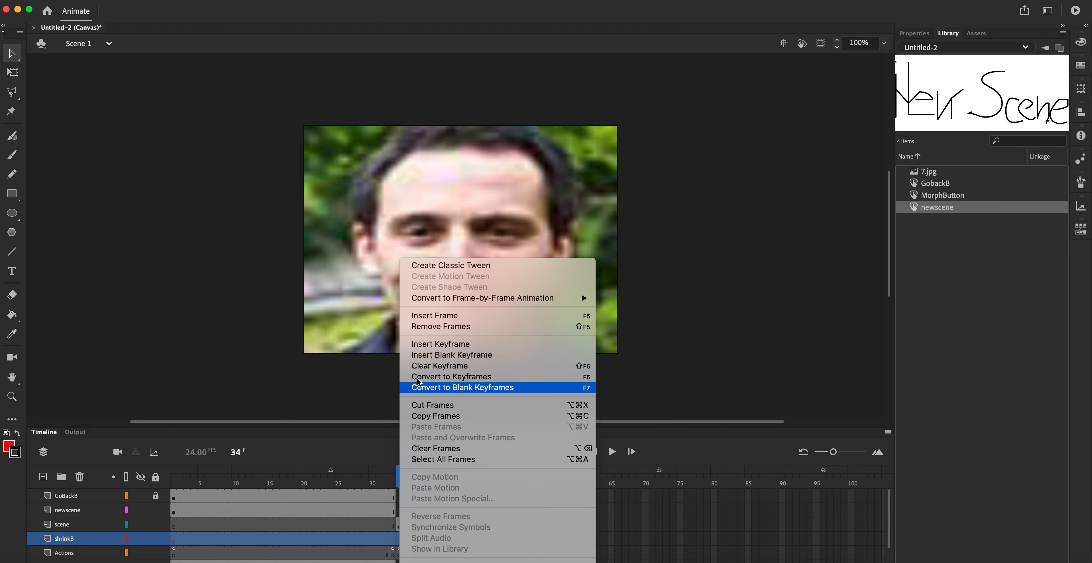
{"action": "left_click", "coordinate": [420, 344]}
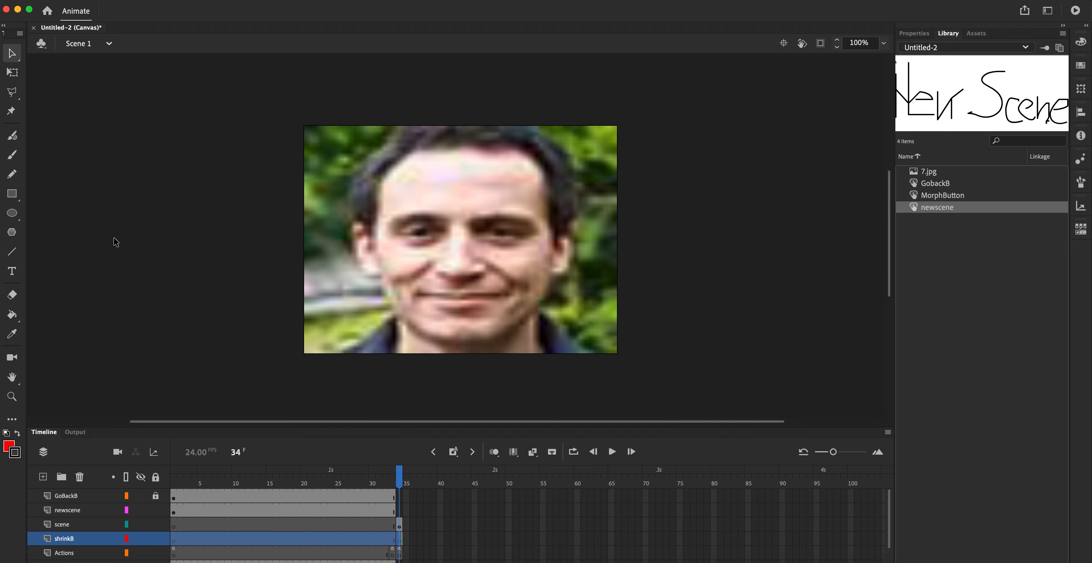
{"action": "left_click", "coordinate": [12, 272]}
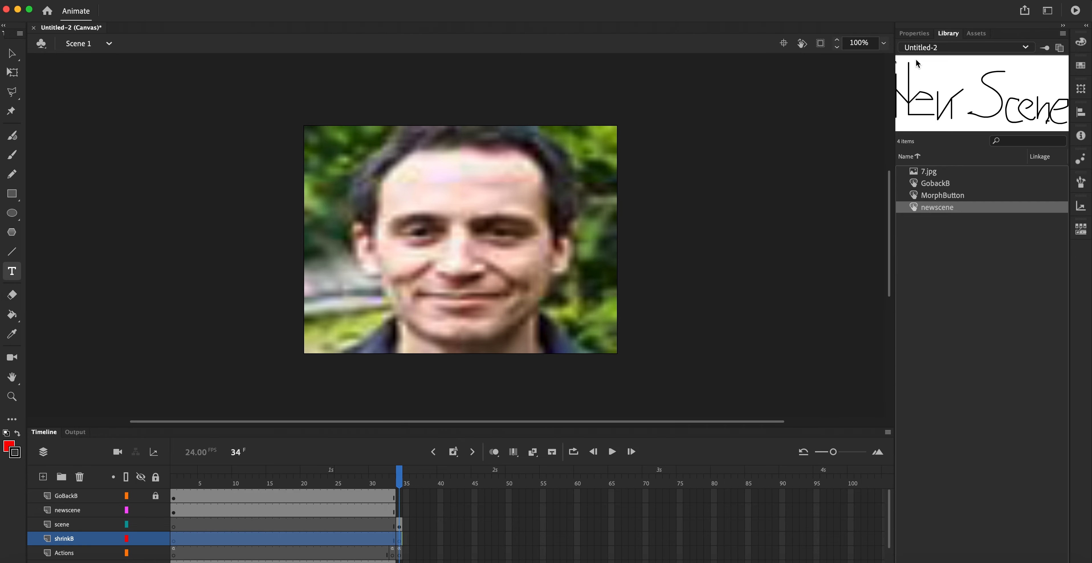
{"action": "left_click", "coordinate": [915, 34]}
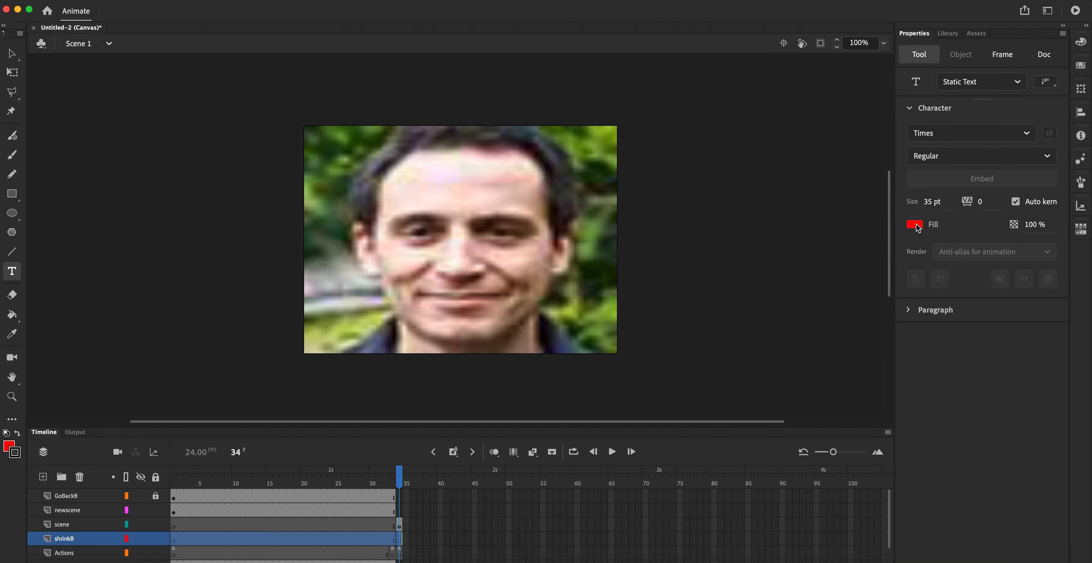
{"action": "left_click", "coordinate": [439, 303]}
{"action": "type", "text": "Shrink"}
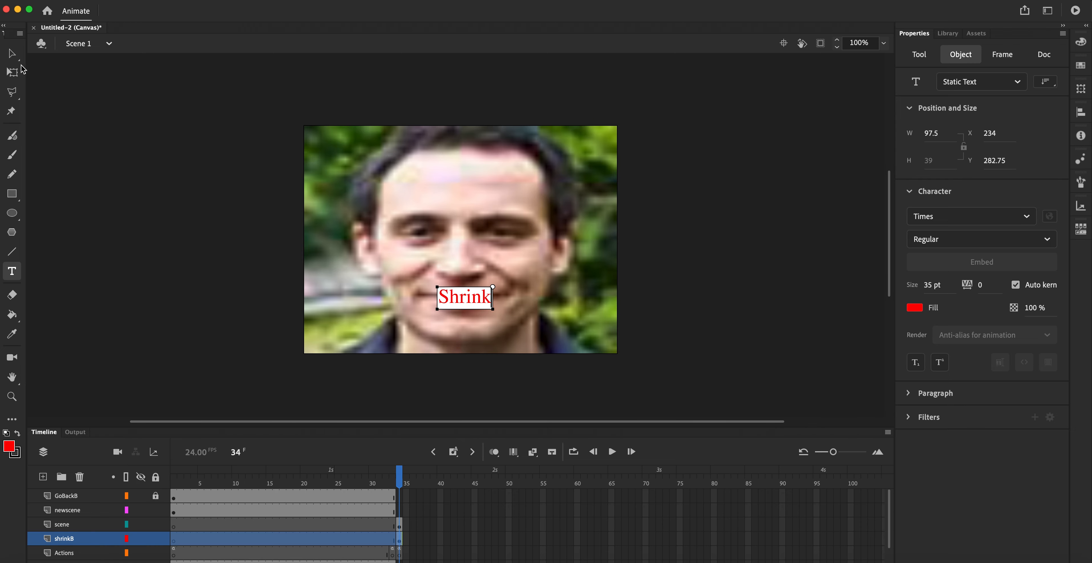
{"action": "left_click", "coordinate": [12, 53]}
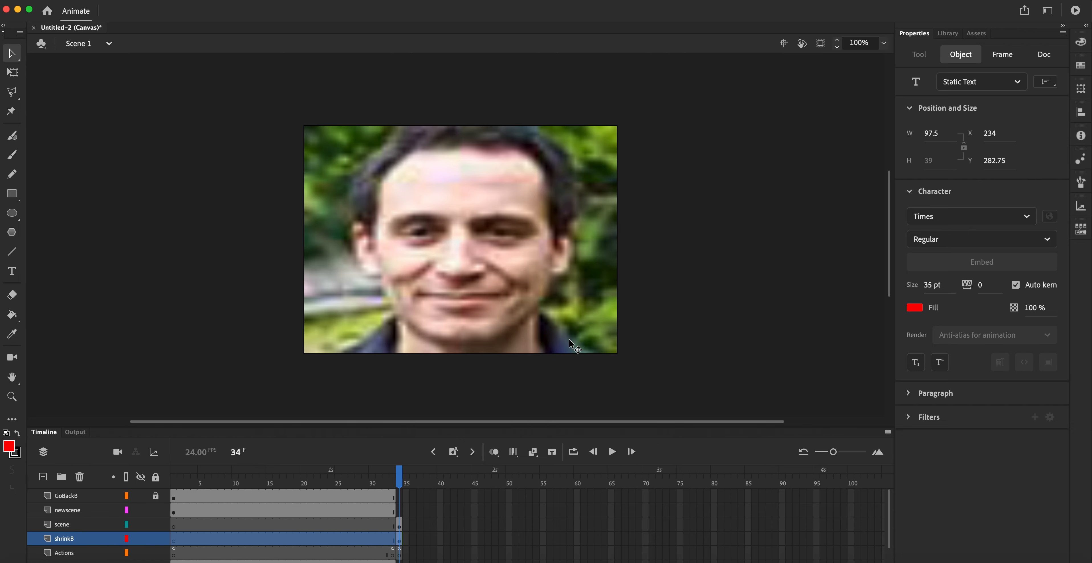
Move the shrinkB layer above the scene layer
{"action": "left_click", "coordinate": [399, 527]}
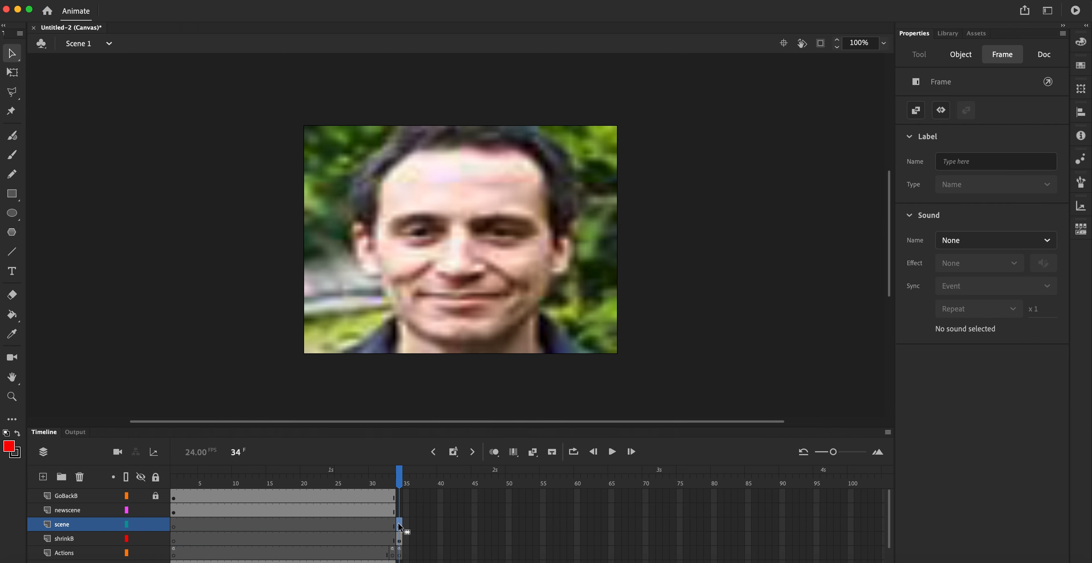
{"action": "left_click", "coordinate": [400, 540]}
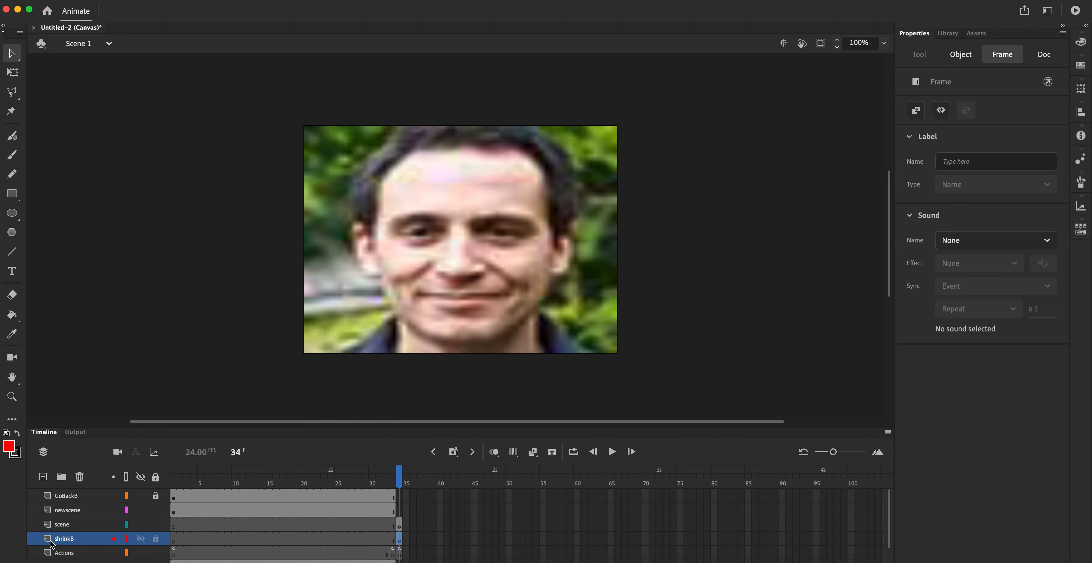
{"action": "left_click_drag", "start_coordinate": [49, 540], "coordinate": [50, 522]}
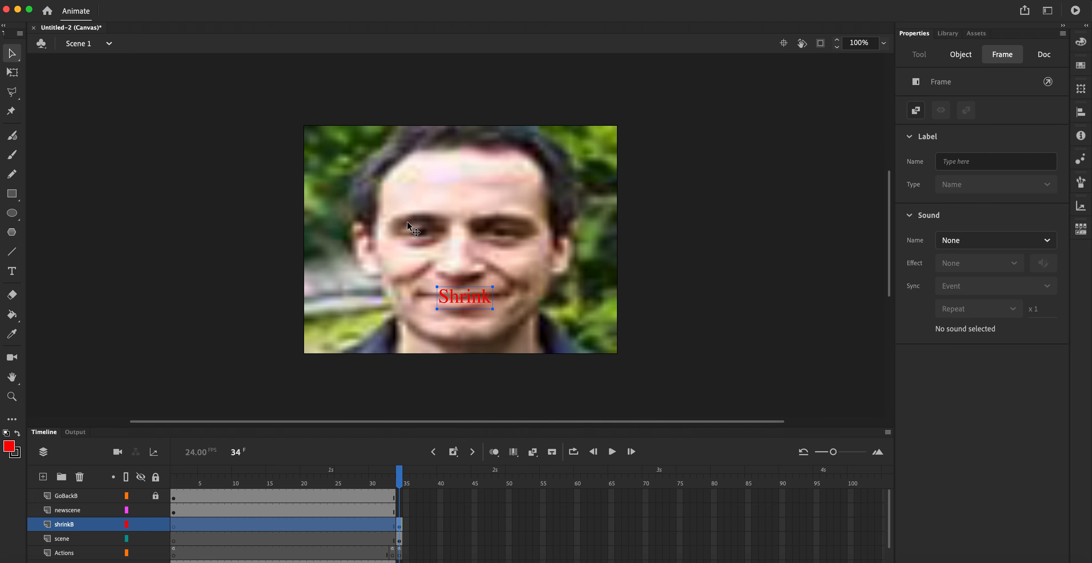
Convert the Shrink text to a Button symbol named shrinkB
{"action": "left_click", "coordinate": [441, 290]}
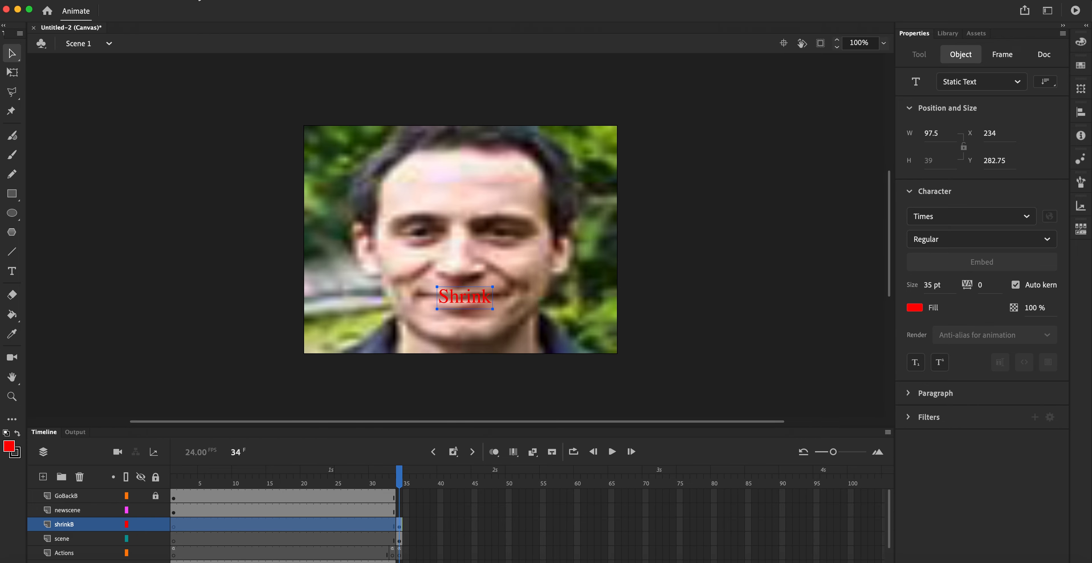
{"action": "left_click", "coordinate": [196, 1]}
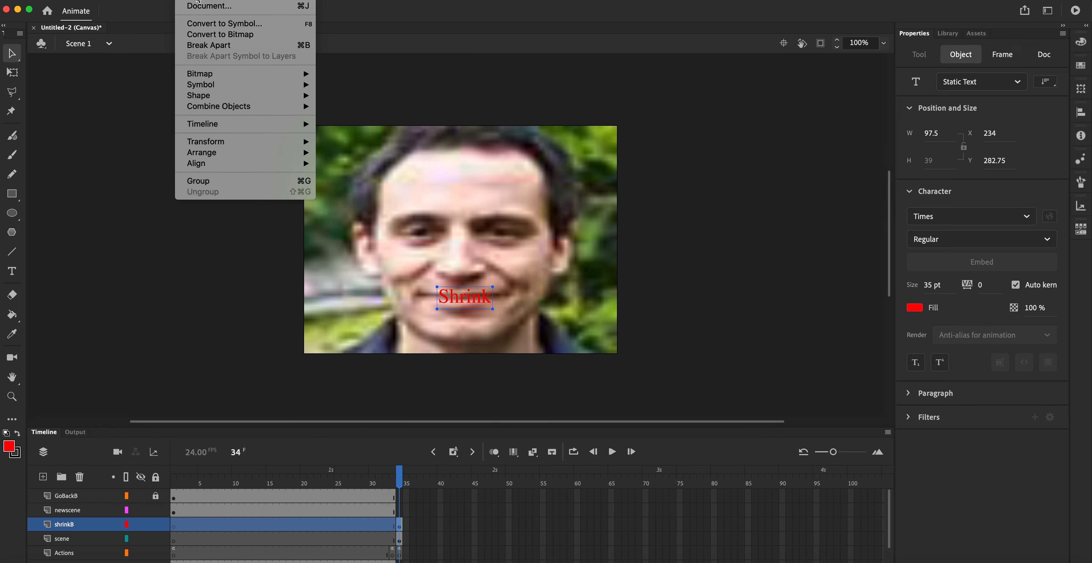
{"action": "left_click", "coordinate": [206, 24]}
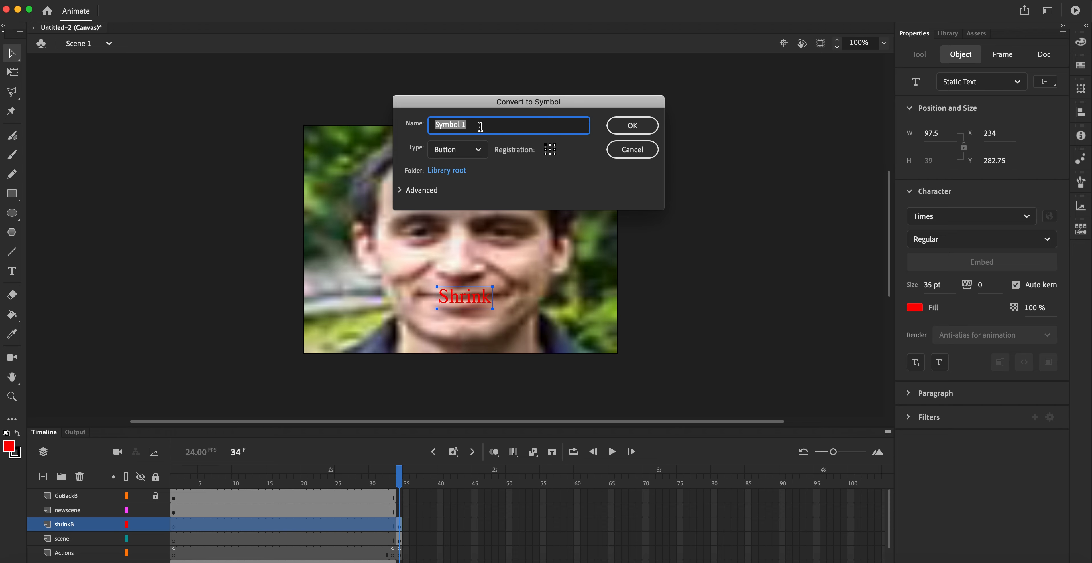
{"action": "type", "text": "shrinkB"}
{"action": "left_click", "coordinate": [627, 127]}
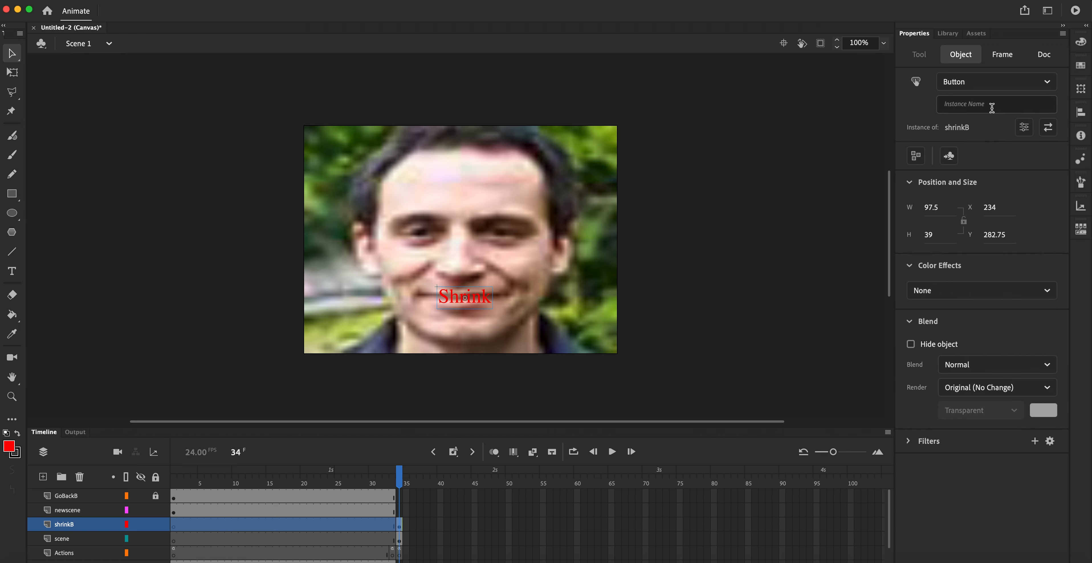
Give the Shrink button the instance name shrink
{"action": "left_click", "coordinate": [989, 106]}
{"action": "type", "text": "shrink"}
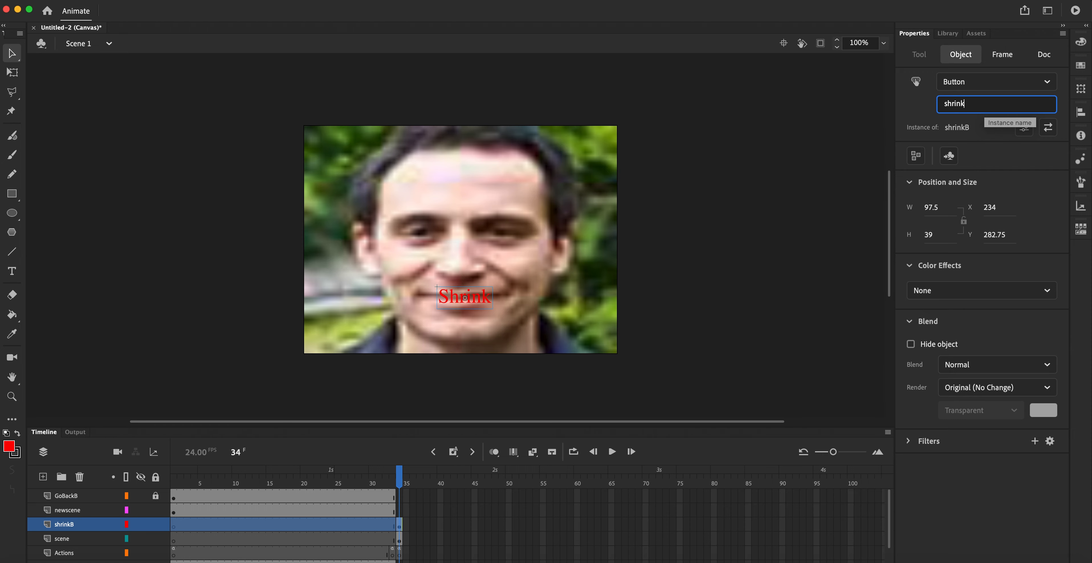
{"action": "left_click", "coordinate": [918, 108]}
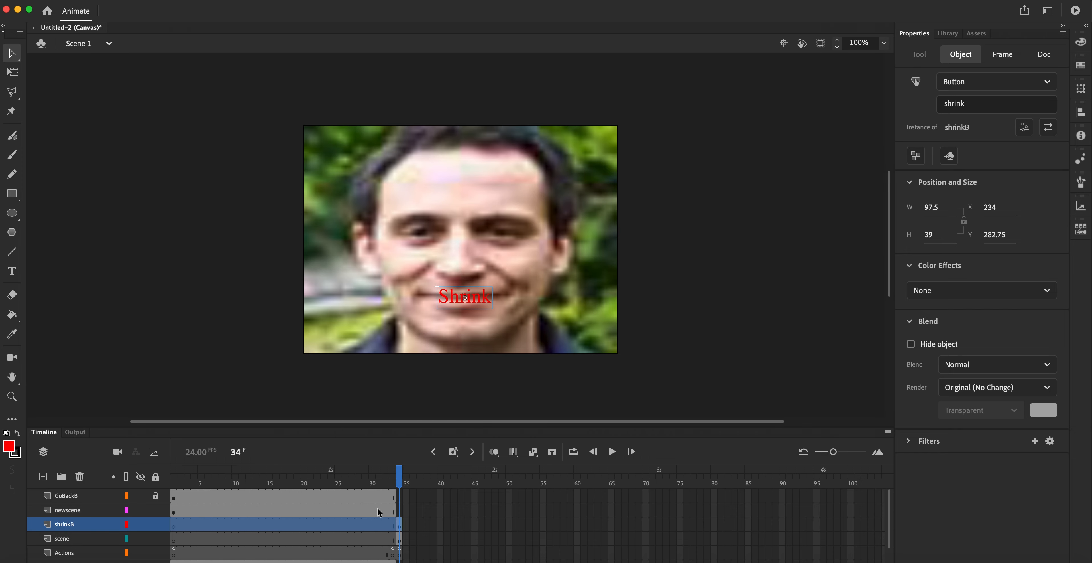
Create a classic tween at frame 34 of the scene layer, allowing the photo's conversion to a symbol
{"action": "left_click_drag", "start_coordinate": [400, 525], "coordinate": [399, 539]}
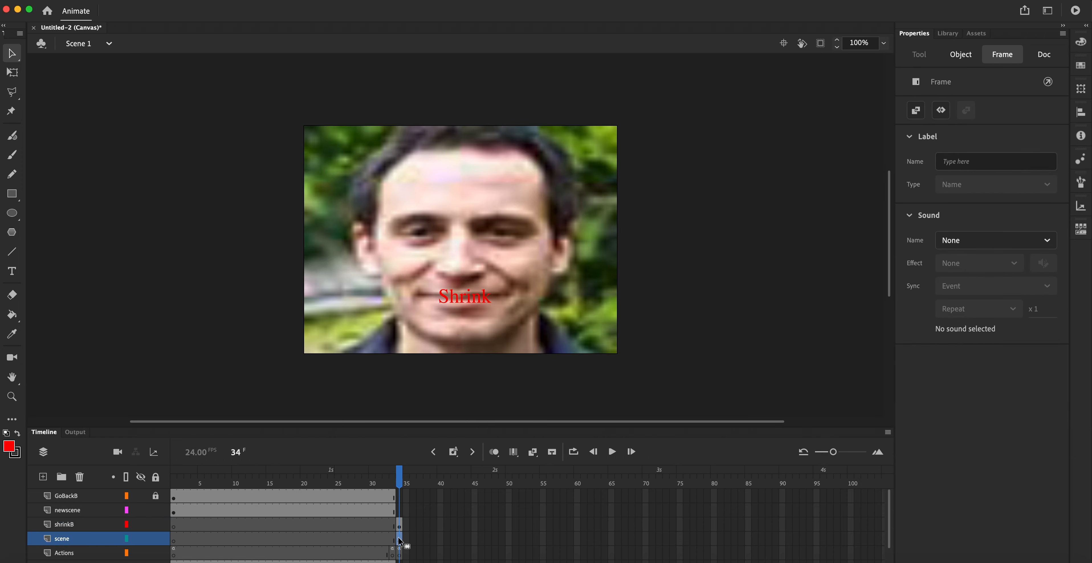
{"action": "scroll", "coordinate": [420, 537], "scroll_direction": "down", "scroll_amount": 2}
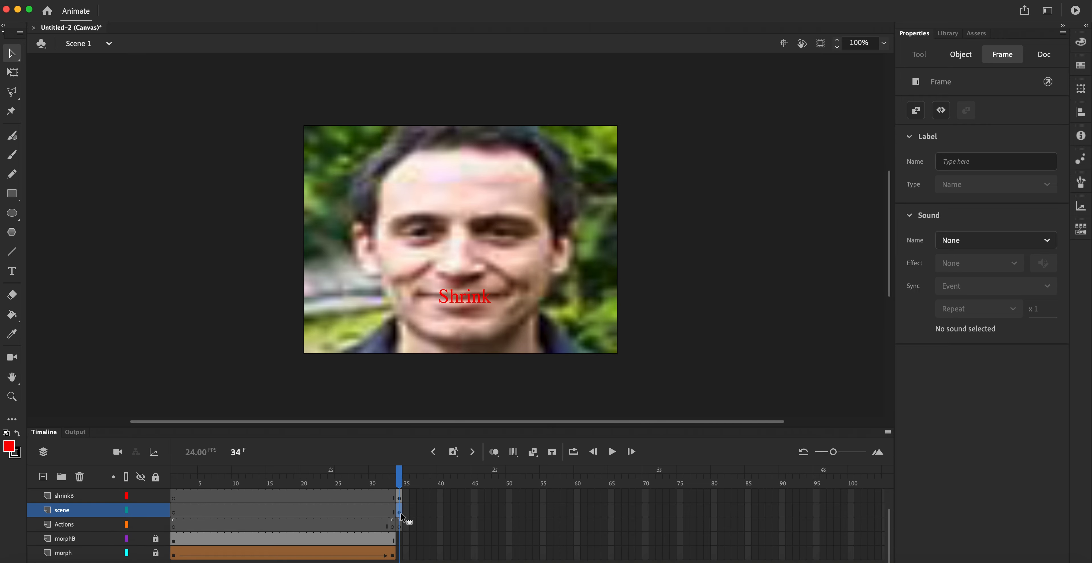
{"action": "left_click", "coordinate": [12, 72]}
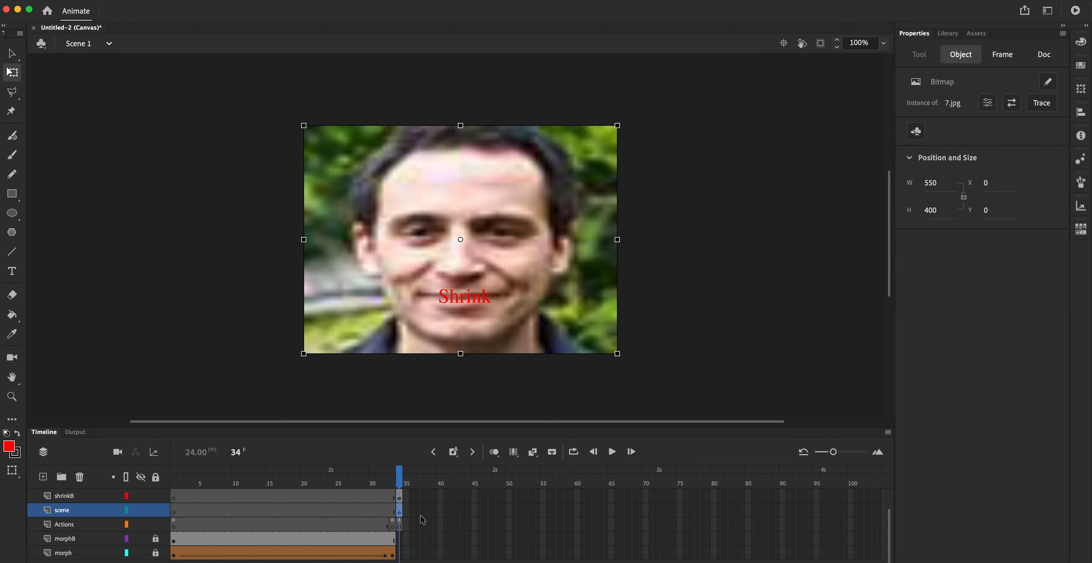
{"action": "right_click", "coordinate": [400, 511]}
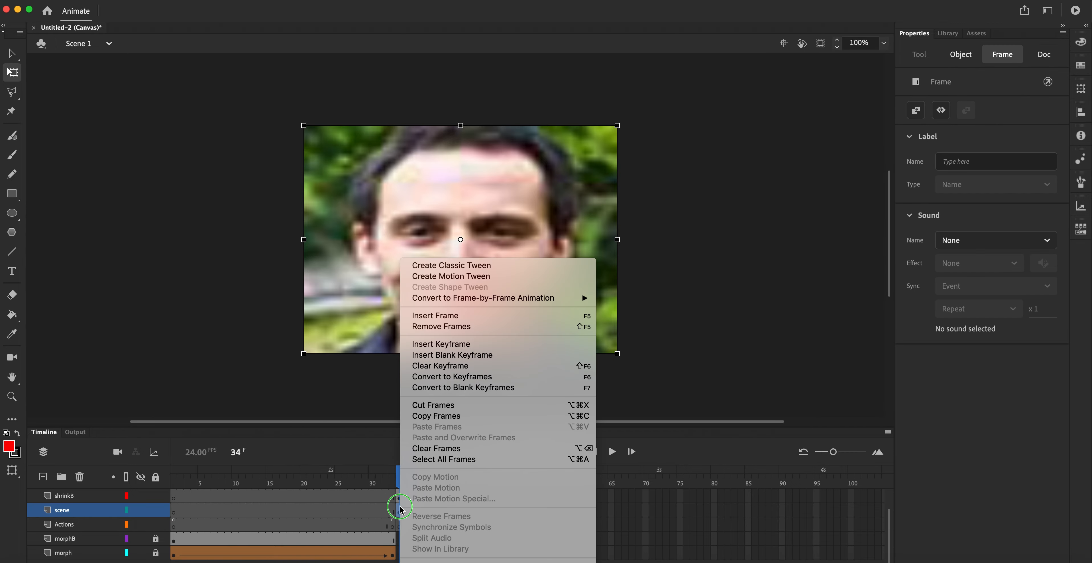
{"action": "left_click", "coordinate": [466, 268]}
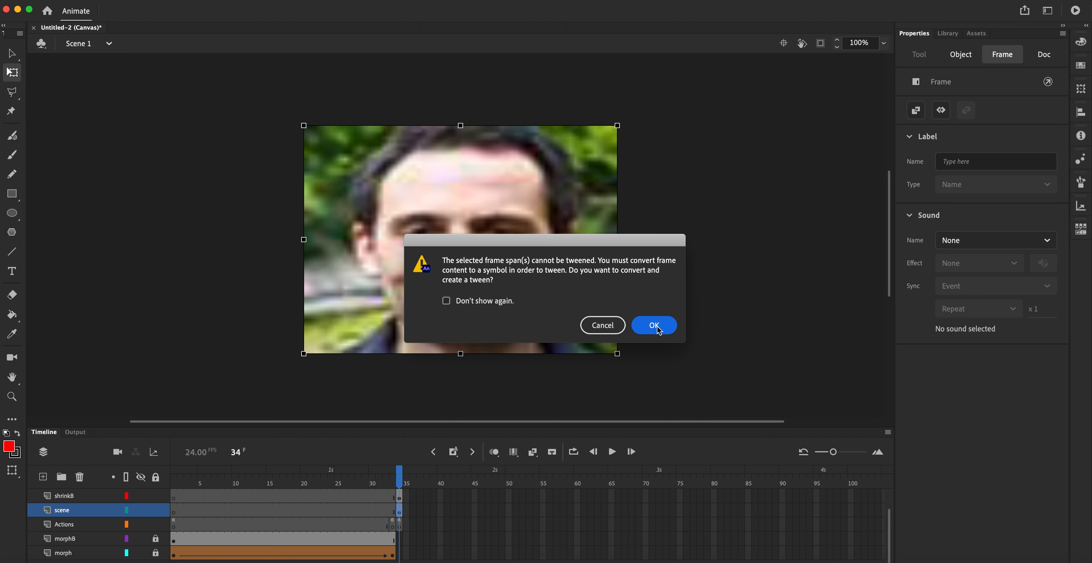
{"action": "left_click", "coordinate": [654, 325]}
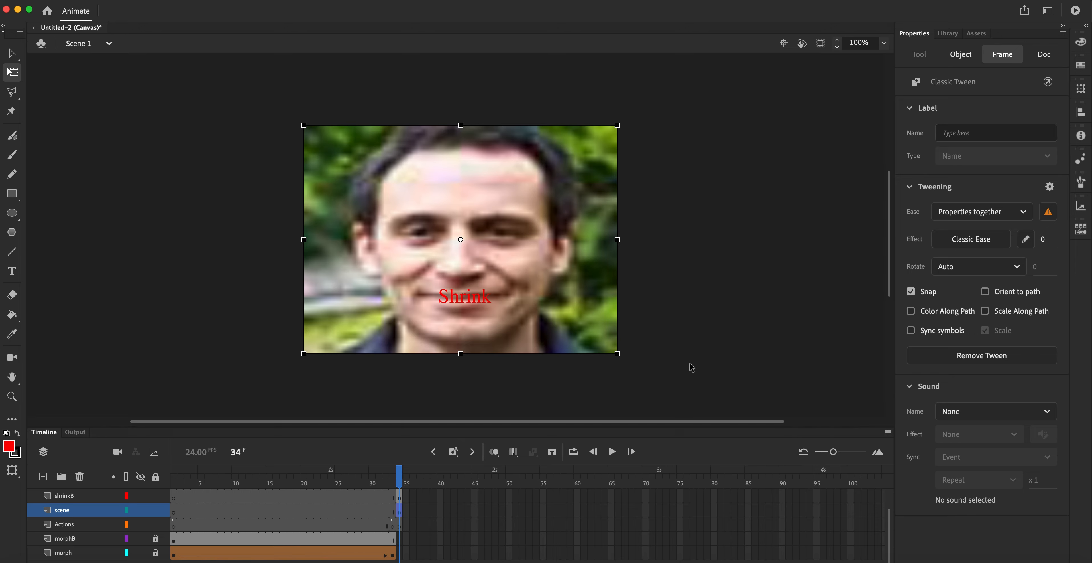
Convert the photo on the scene layer to a Movie Clip symbol named face
{"action": "left_click", "coordinate": [187, 5]}
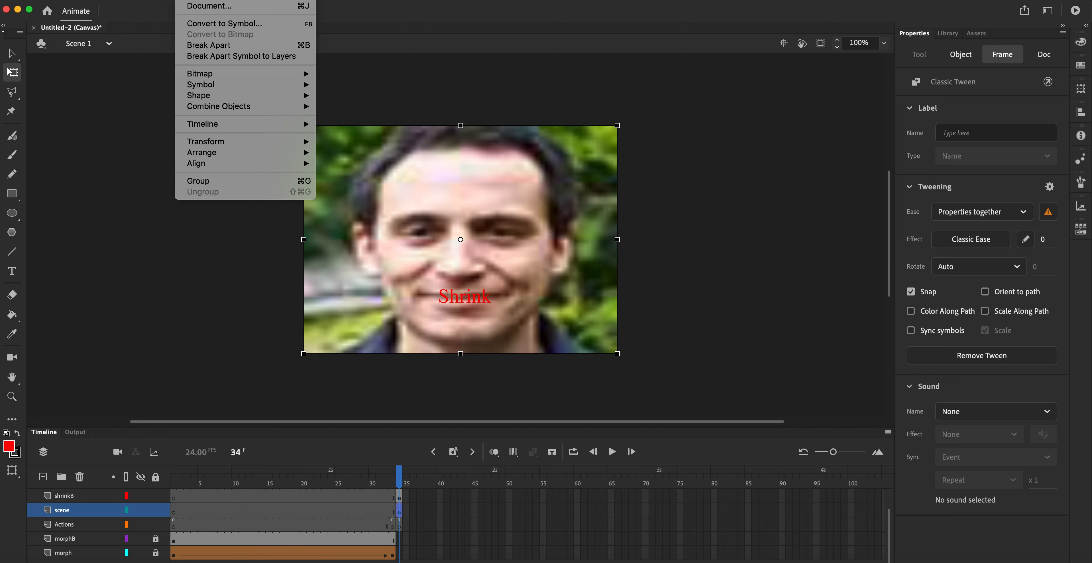
{"action": "left_click", "coordinate": [199, 22]}
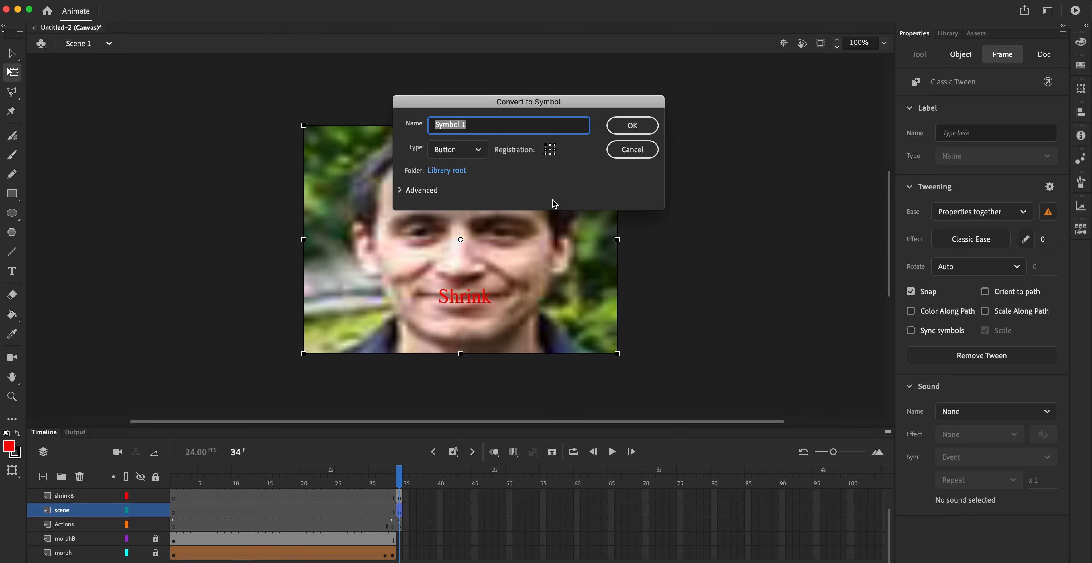
{"action": "left_click", "coordinate": [465, 153]}
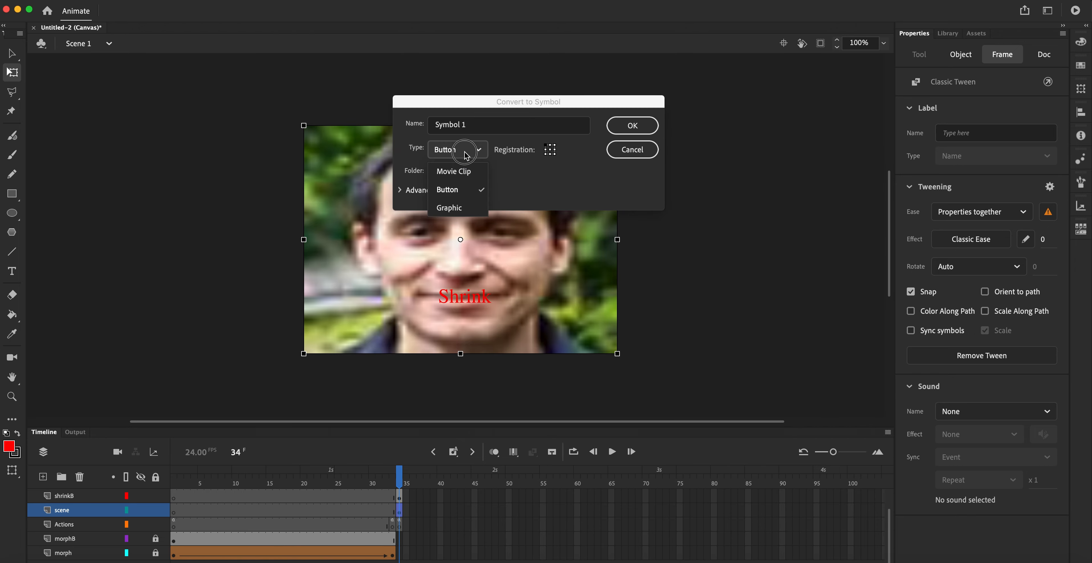
{"action": "left_click", "coordinate": [454, 171]}
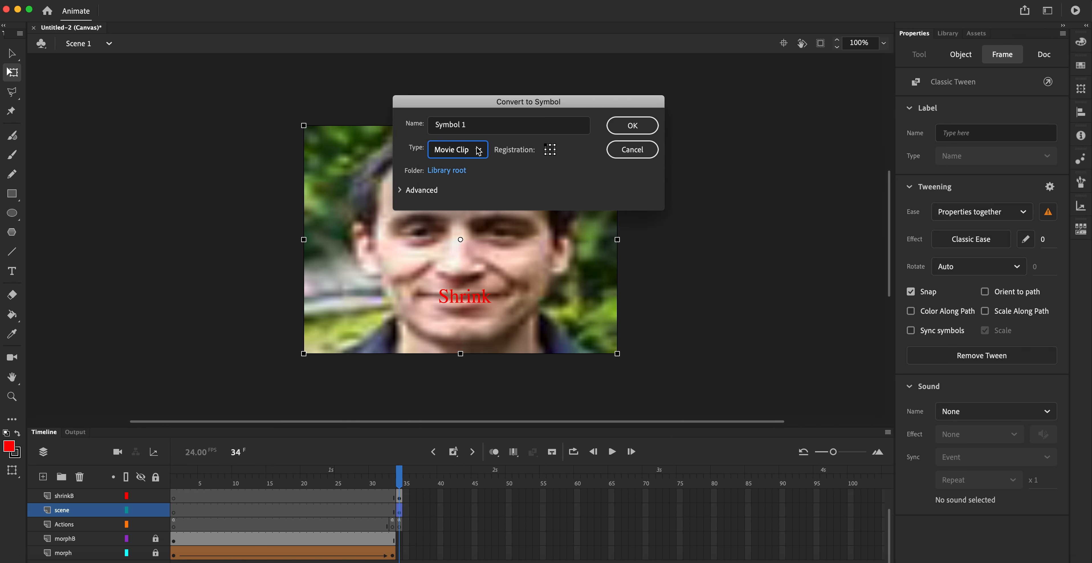
{"action": "left_click", "coordinate": [473, 125]}
{"action": "left_click_drag", "start_coordinate": [474, 125], "coordinate": [406, 122]}
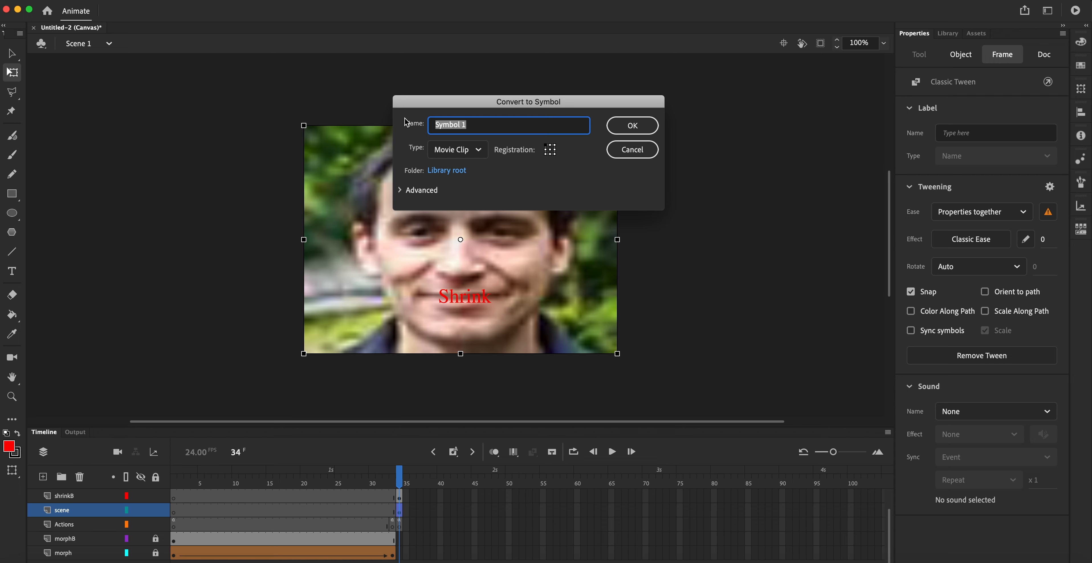
{"action": "type", "text": "face"}
{"action": "left_click", "coordinate": [633, 126]}
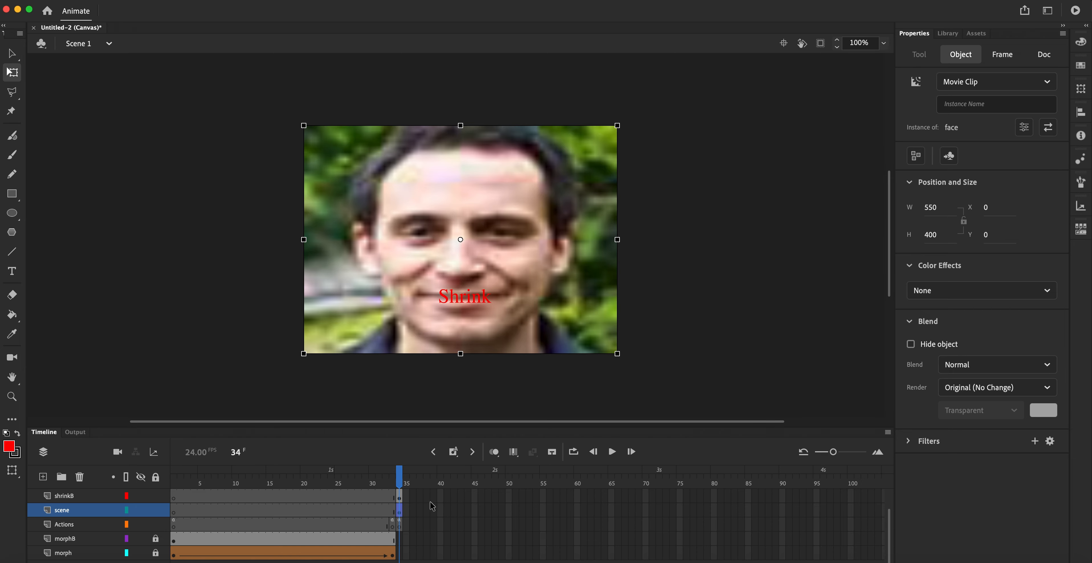
Insert a keyframe at frame 60 of the scene layer to extend the classic tween
{"action": "right_click", "coordinate": [402, 514]}
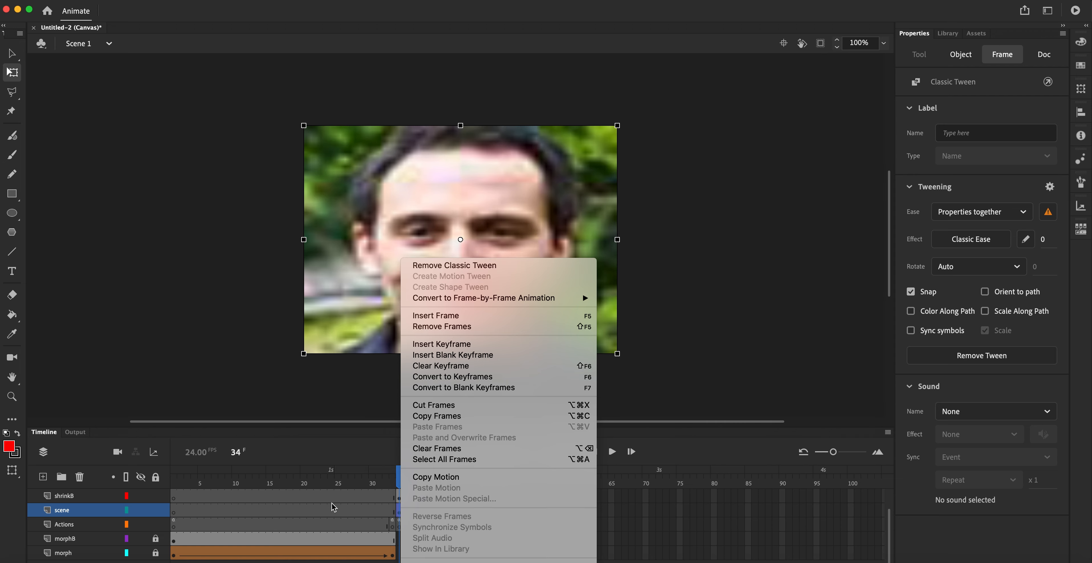
{"action": "left_click", "coordinate": [347, 520]}
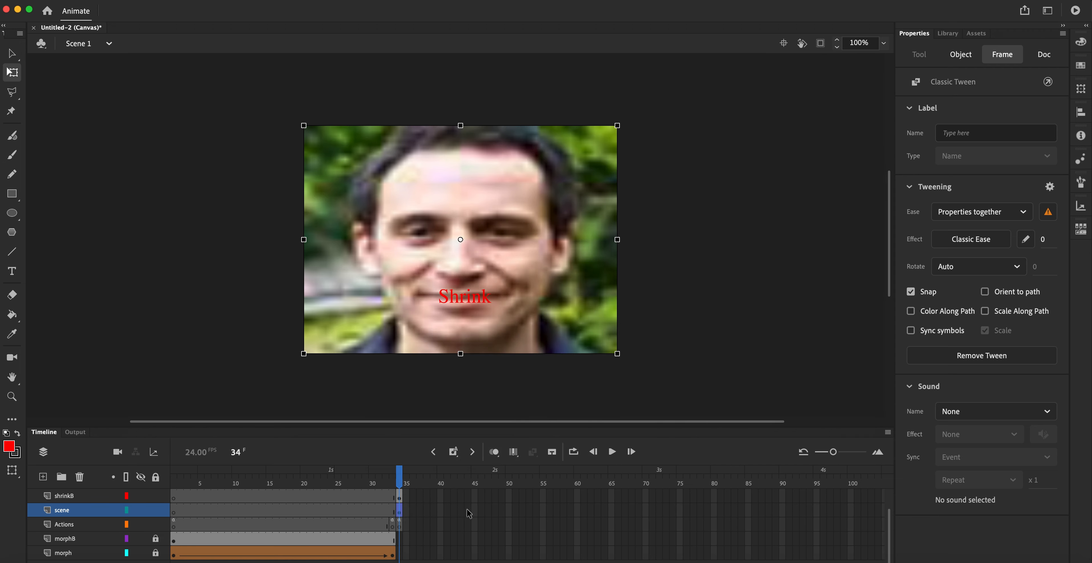
{"action": "left_click", "coordinate": [577, 511]}
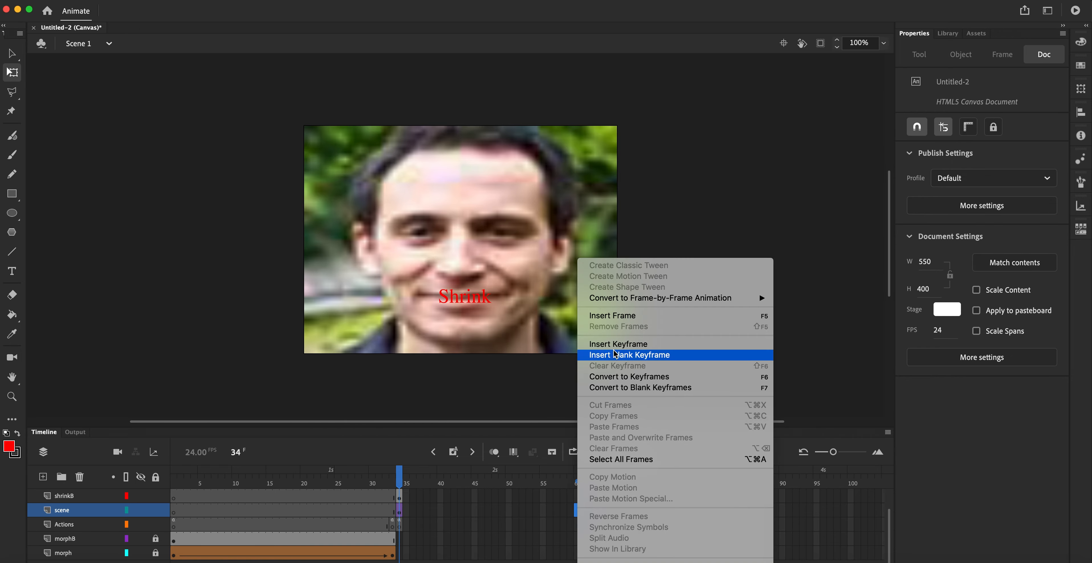
{"action": "left_click", "coordinate": [618, 343]}
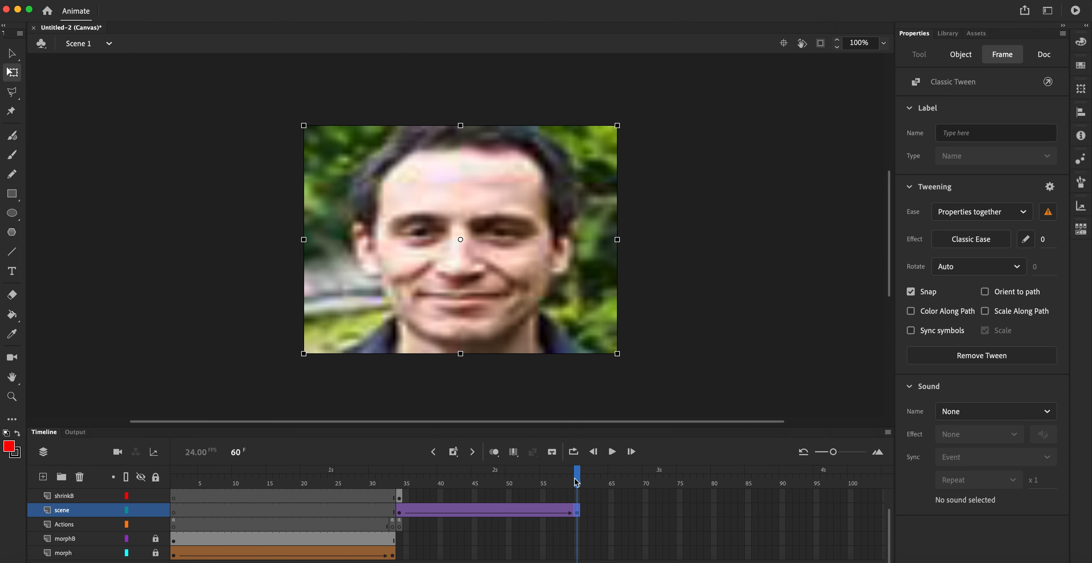
Scale the photo at frame 60 down to a small thumbnail at the stage centre, then scrub back to frame 34
{"action": "mouse_move", "coordinate": [578, 479]}
{"action": "left_mouse_down"}
{"action": "mouse_move", "coordinate": [412, 478]}
{"action": "mouse_move", "coordinate": [585, 488]}
{"action": "left_mouse_up"}
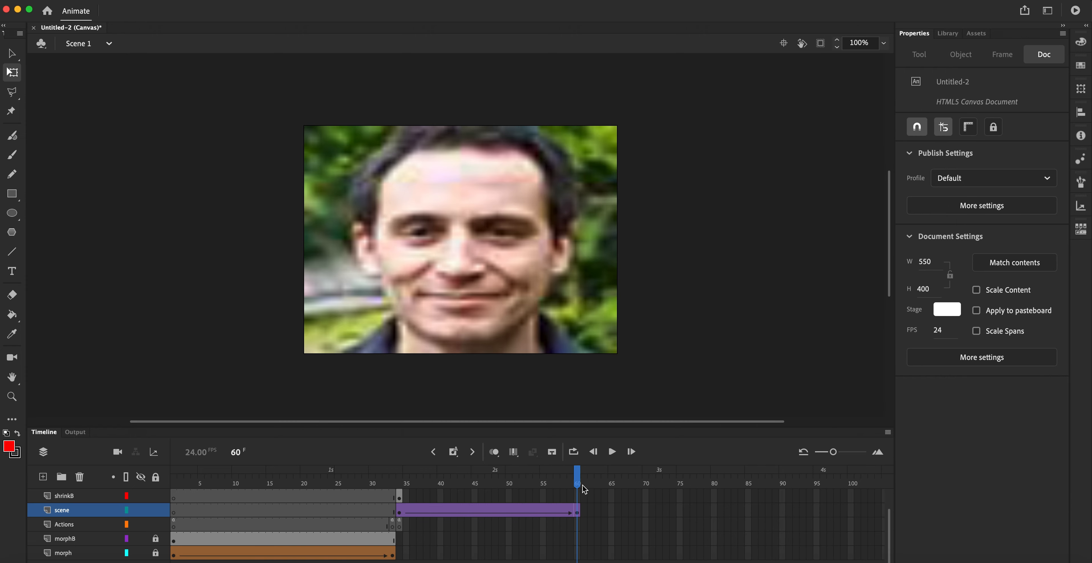
{"action": "left_click", "coordinate": [578, 514]}
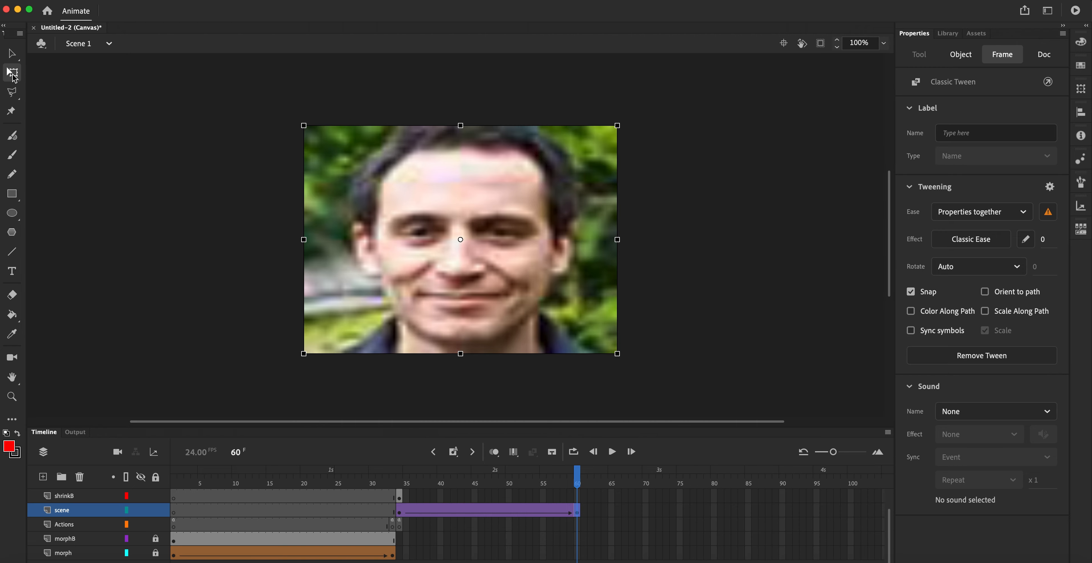
{"action": "left_click_drag", "start_coordinate": [303, 125], "coordinate": [441, 227]}
{"action": "left_click_drag", "start_coordinate": [579, 477], "coordinate": [581, 457]}
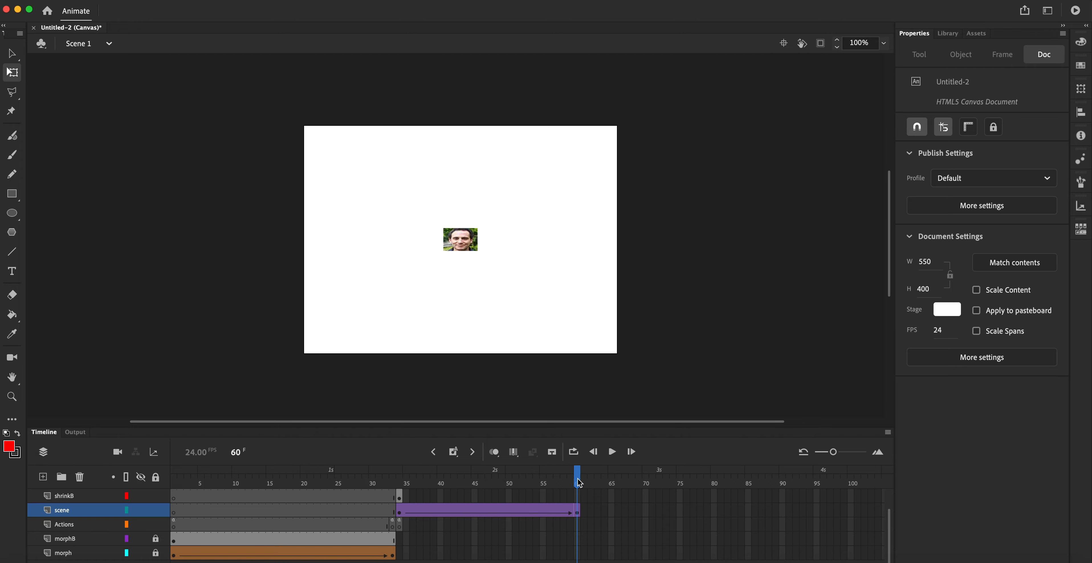
{"action": "left_click_drag", "start_coordinate": [579, 482], "coordinate": [402, 467]}
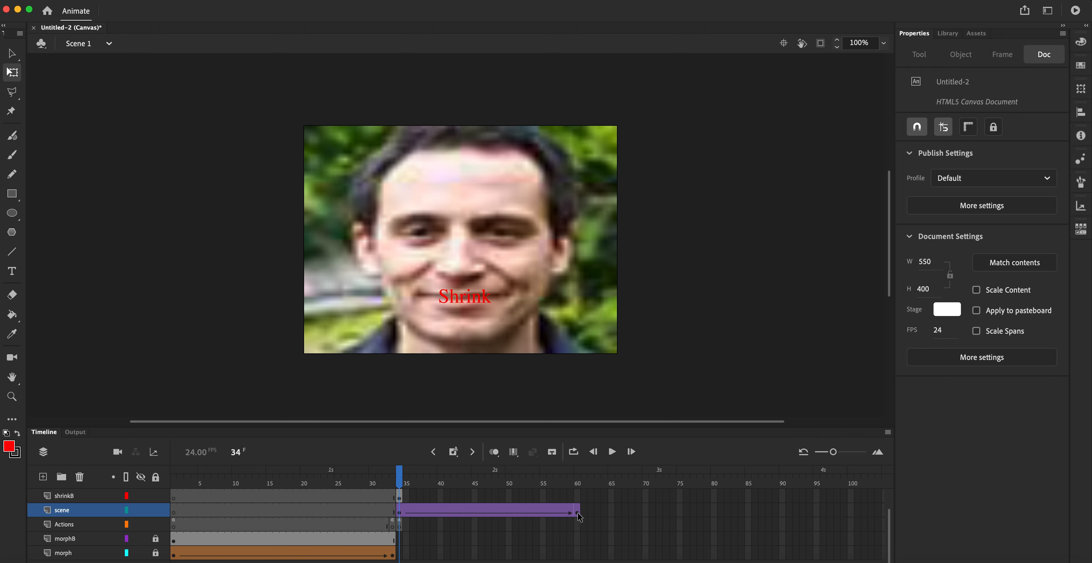
Add the Click to Go to Frame and Play snippet to the Shrink button at frame 34, with gotoAndPlay set to 34
{"action": "left_click_drag", "start_coordinate": [410, 474], "coordinate": [579, 493]}
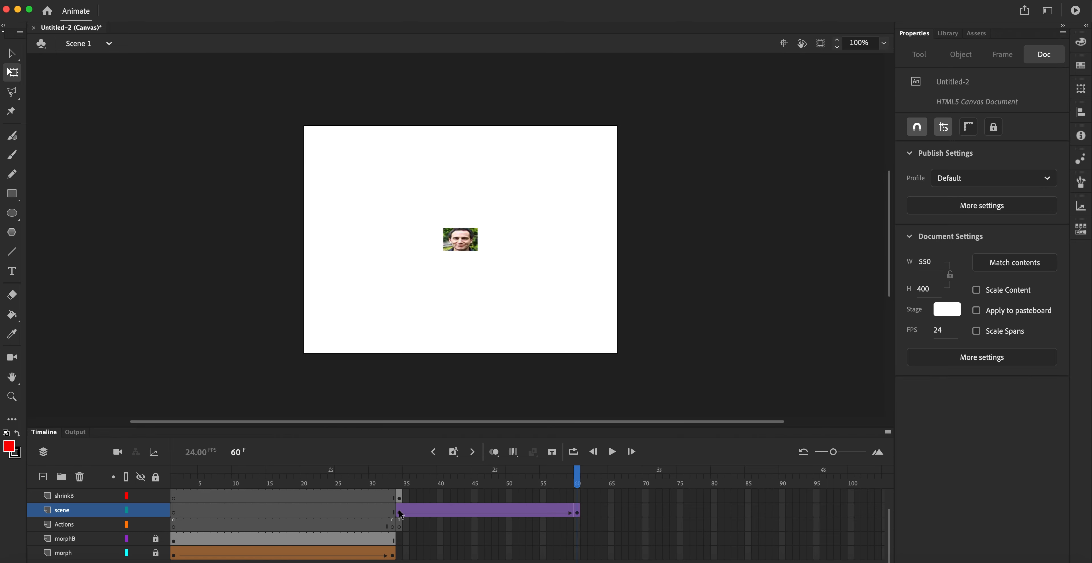
{"action": "left_click_drag", "start_coordinate": [577, 479], "coordinate": [400, 479]}
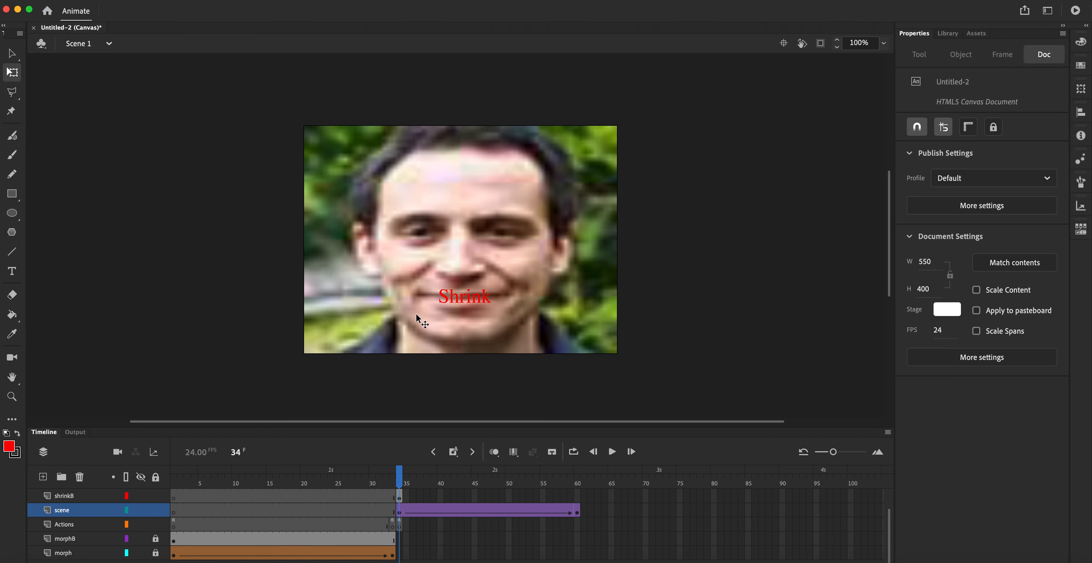
{"action": "left_click", "coordinate": [448, 300]}
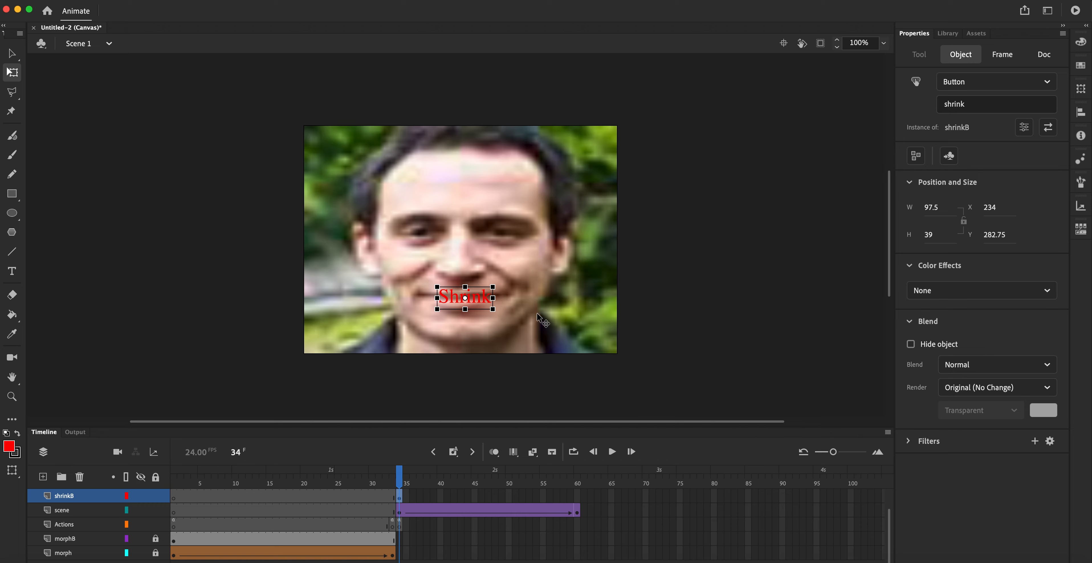
{"action": "left_click", "coordinate": [12, 54]}
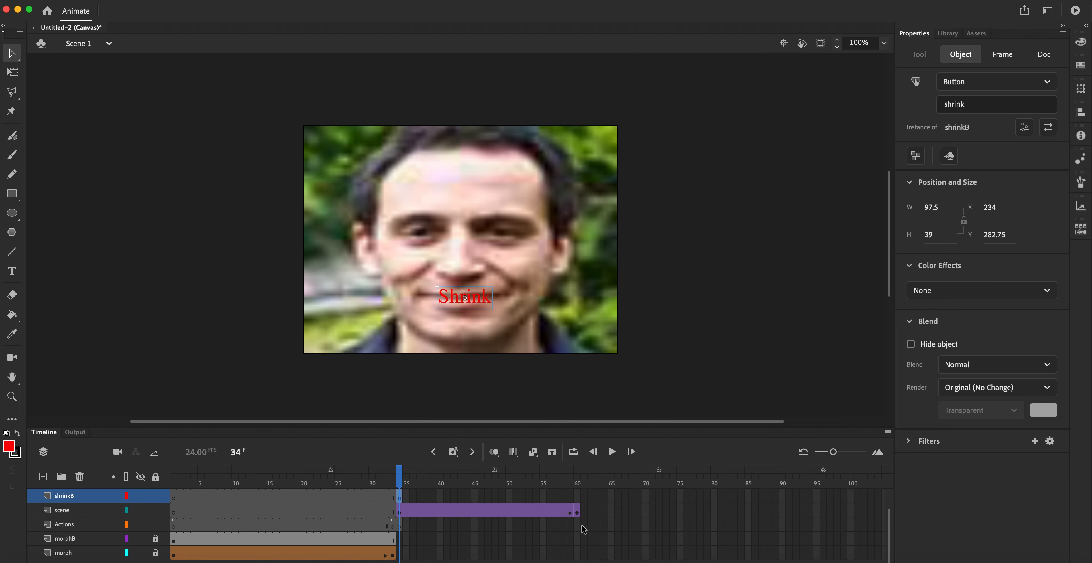
{"action": "left_click", "coordinate": [386, 4]}
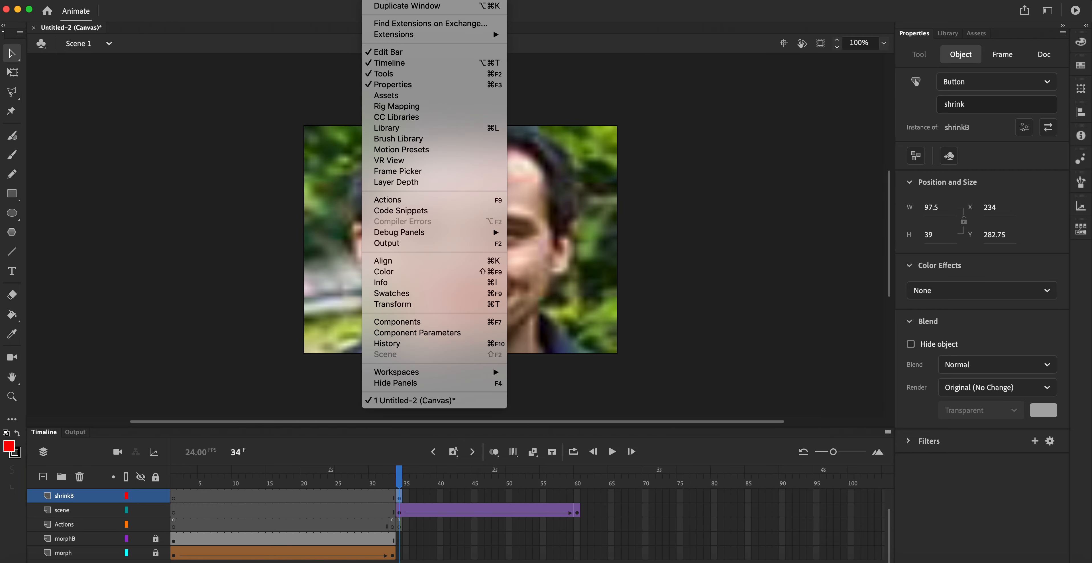
{"action": "left_click", "coordinate": [415, 210]}
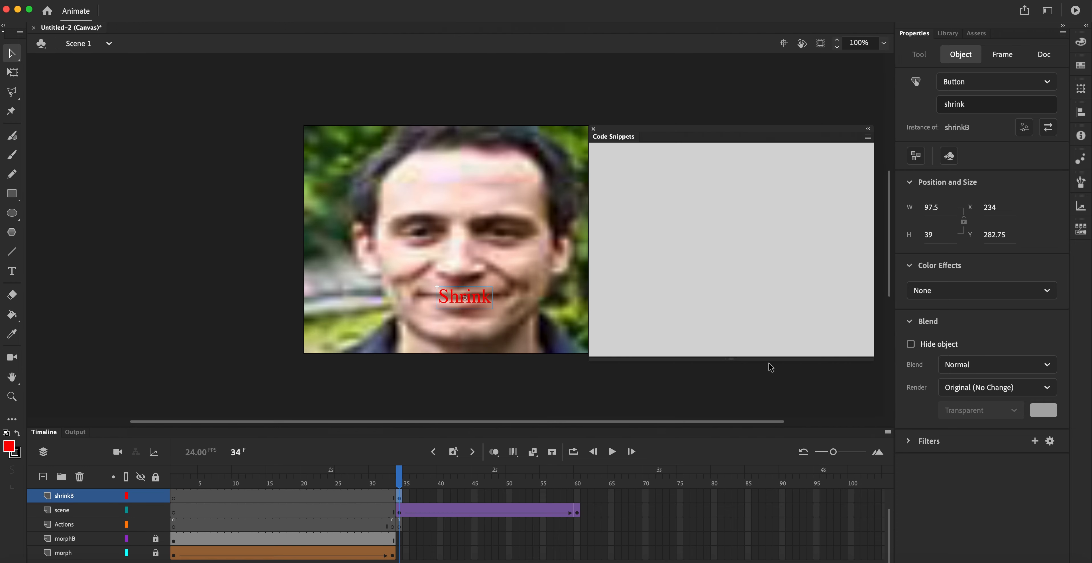
{"action": "left_click", "coordinate": [594, 178]}
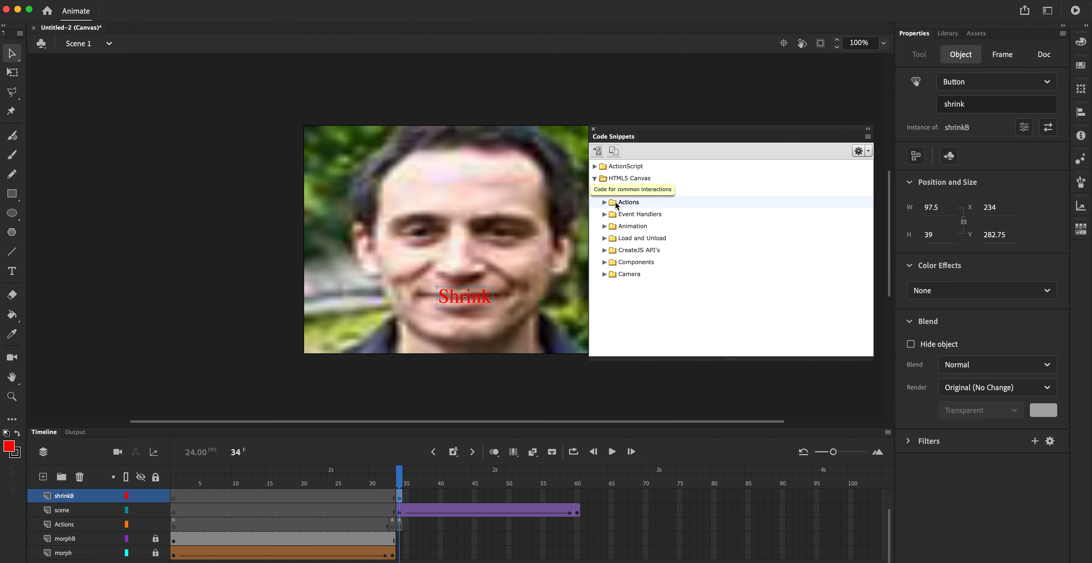
{"action": "left_click", "coordinate": [605, 190]}
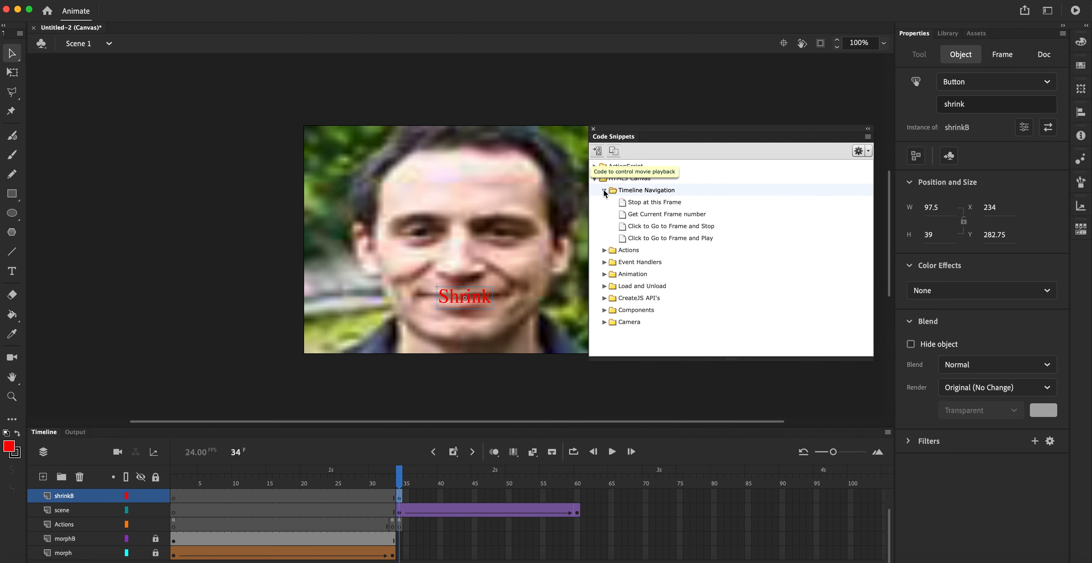
{"action": "double_click", "coordinate": [623, 238]}
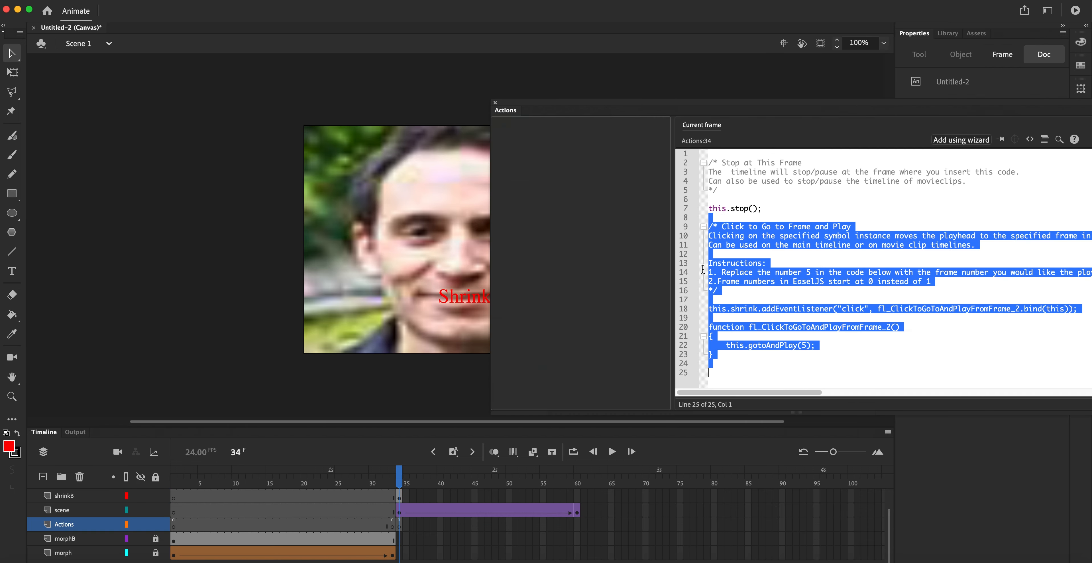
{"action": "left_click", "coordinate": [808, 345]}
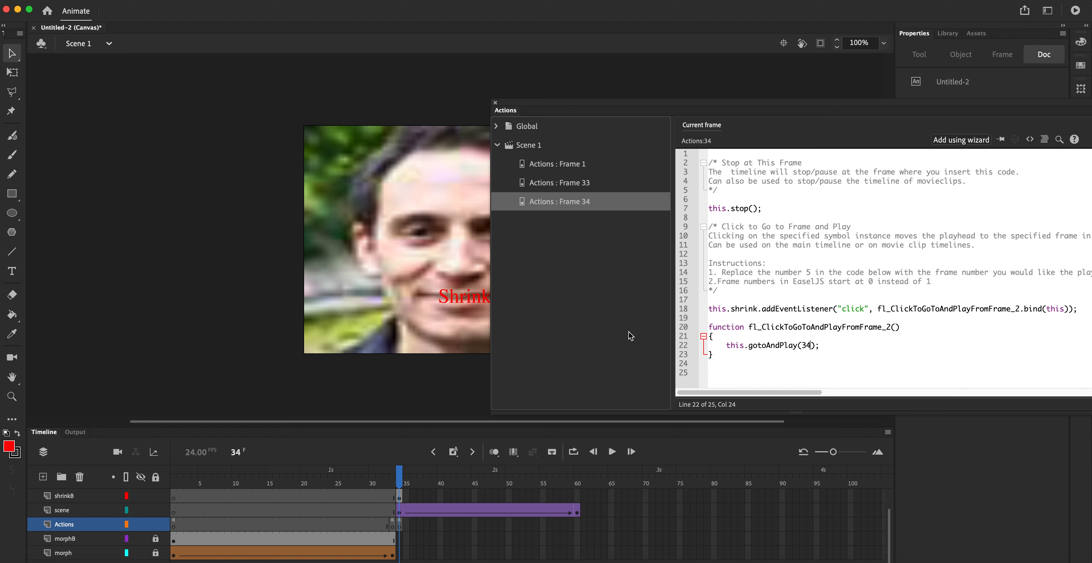
Add the HTML5 Canvas Stop at this Frame snippet at frame 60, where the photo's tween ends
{"action": "left_click", "coordinate": [578, 510]}
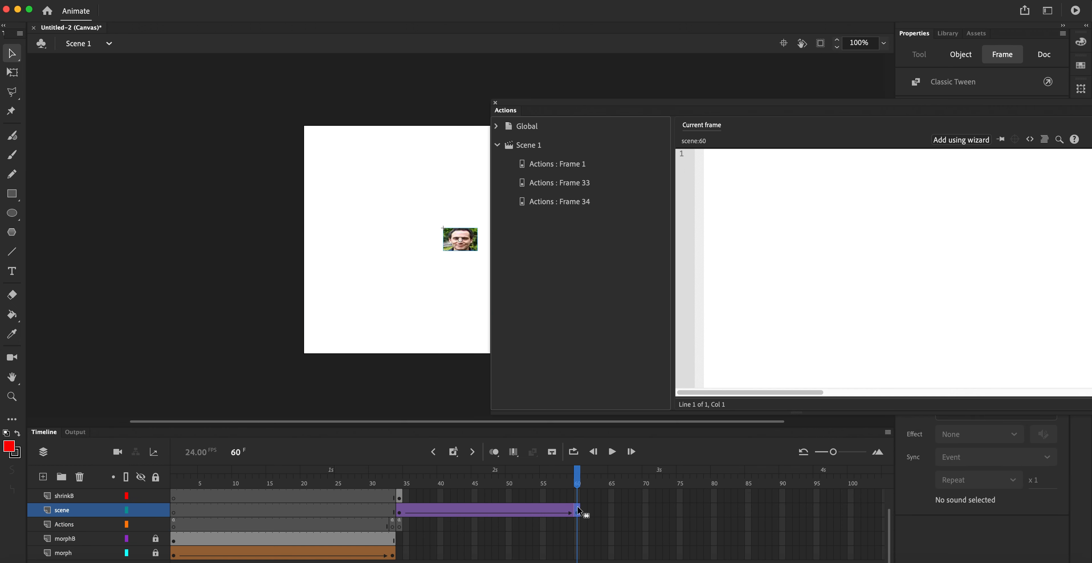
{"action": "left_click", "coordinate": [444, 314]}
{"action": "left_click", "coordinate": [578, 511]}
{"action": "left_click", "coordinate": [496, 103]}
{"action": "left_click", "coordinate": [375, 1]}
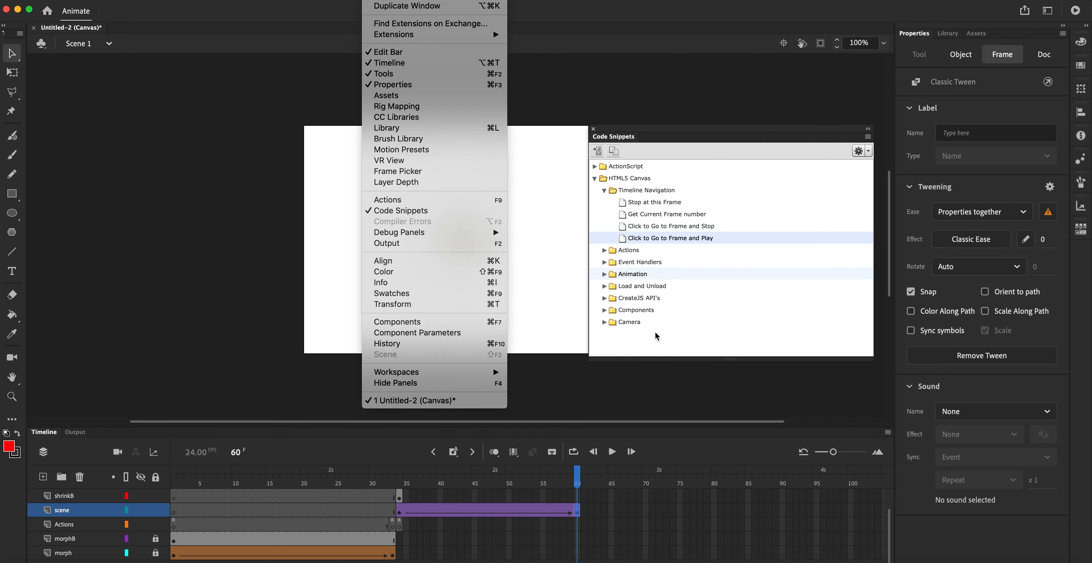
{"action": "double_click", "coordinate": [636, 206]}
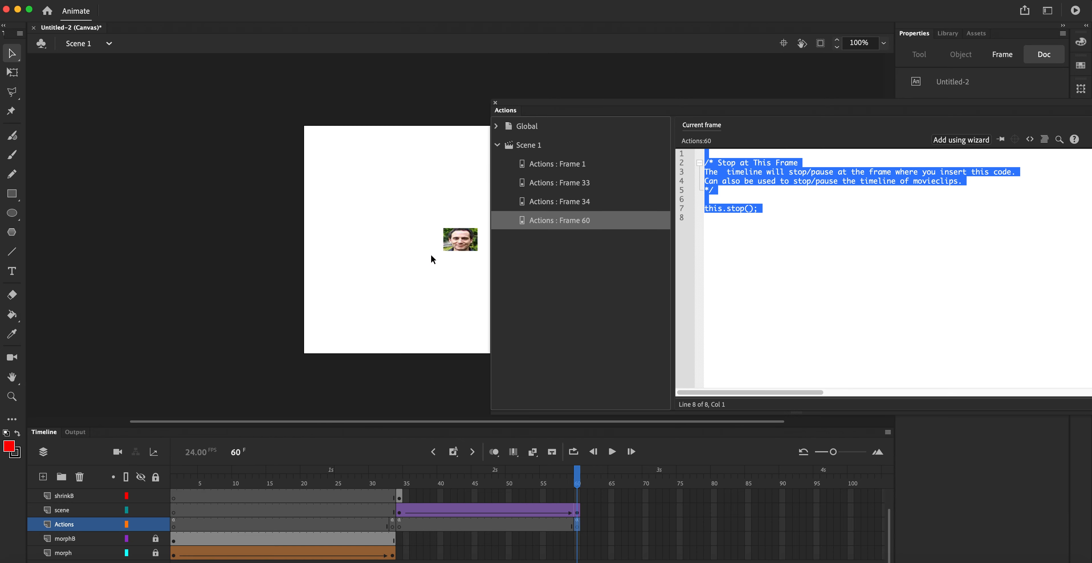
Test the movie in the browser using the New Scene and Shrink buttons, and return to Adobe Animate
{"action": "key", "text": "super+Return"}
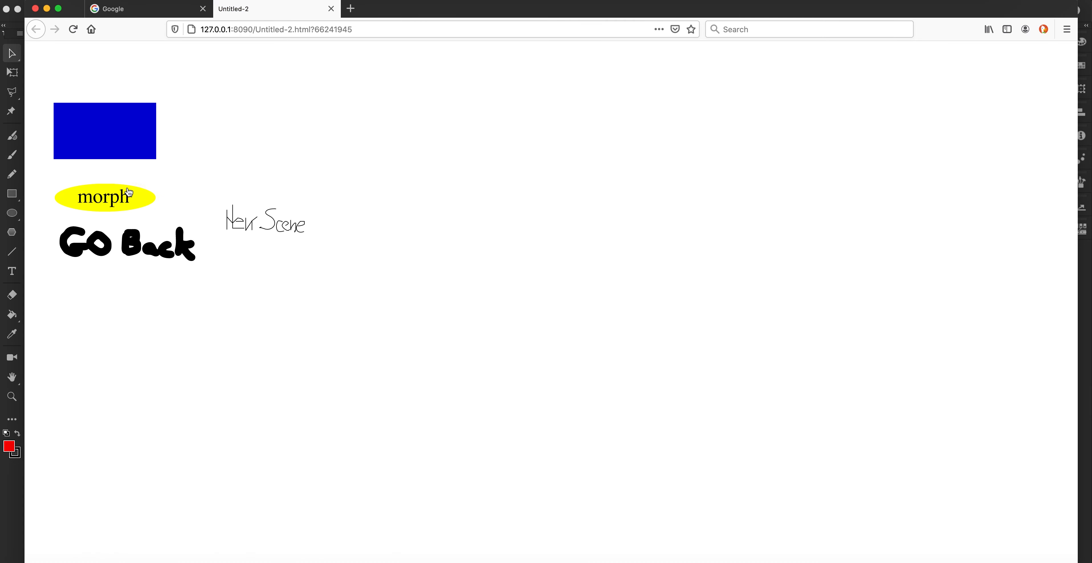
{"action": "left_click", "coordinate": [273, 231]}
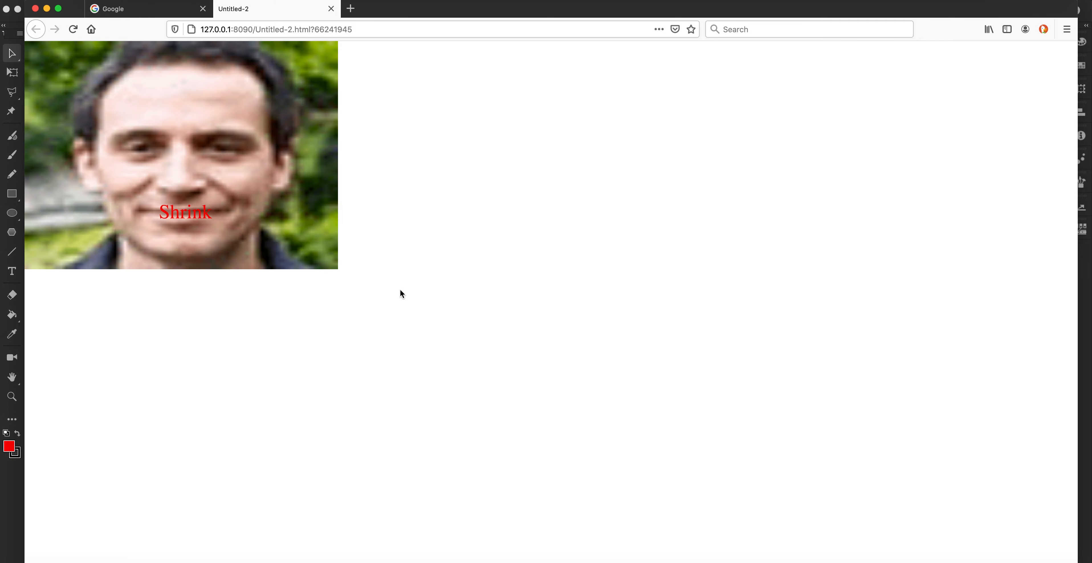
{"action": "left_click", "coordinate": [196, 220]}
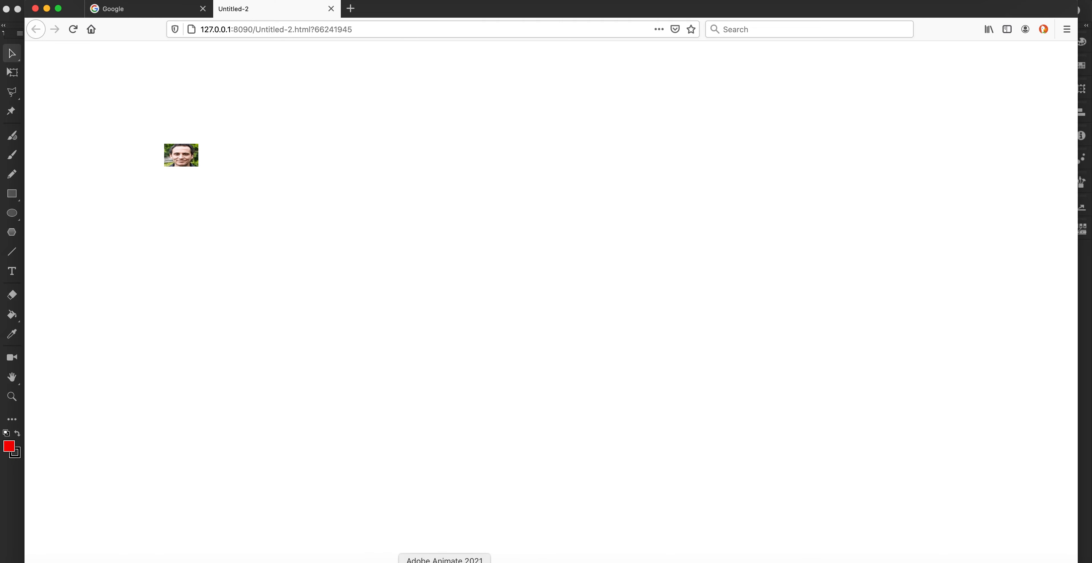
{"action": "left_click", "coordinate": [443, 561]}
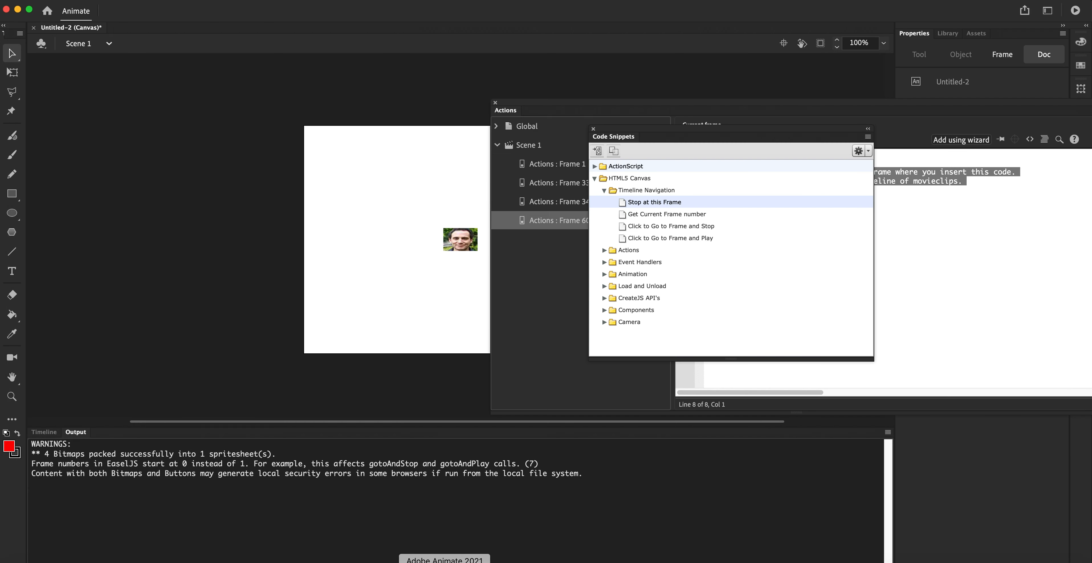
Close the Actions and Code Snippets windows and extend the GoBackB layer to frame 60 with Insert Frame
{"action": "left_click", "coordinate": [495, 102]}
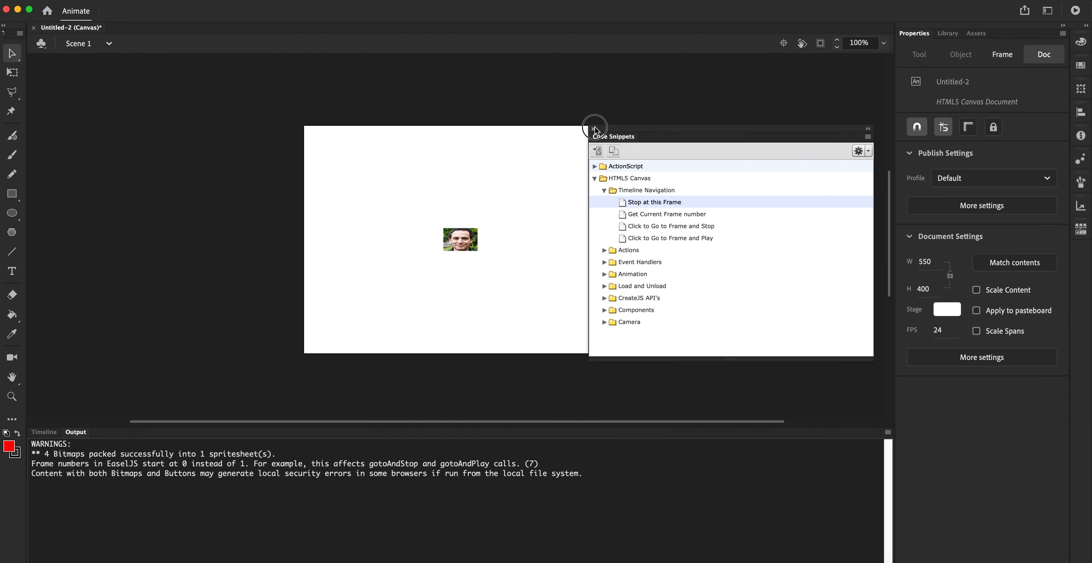
{"action": "left_click", "coordinate": [593, 129]}
{"action": "left_click", "coordinate": [44, 431]}
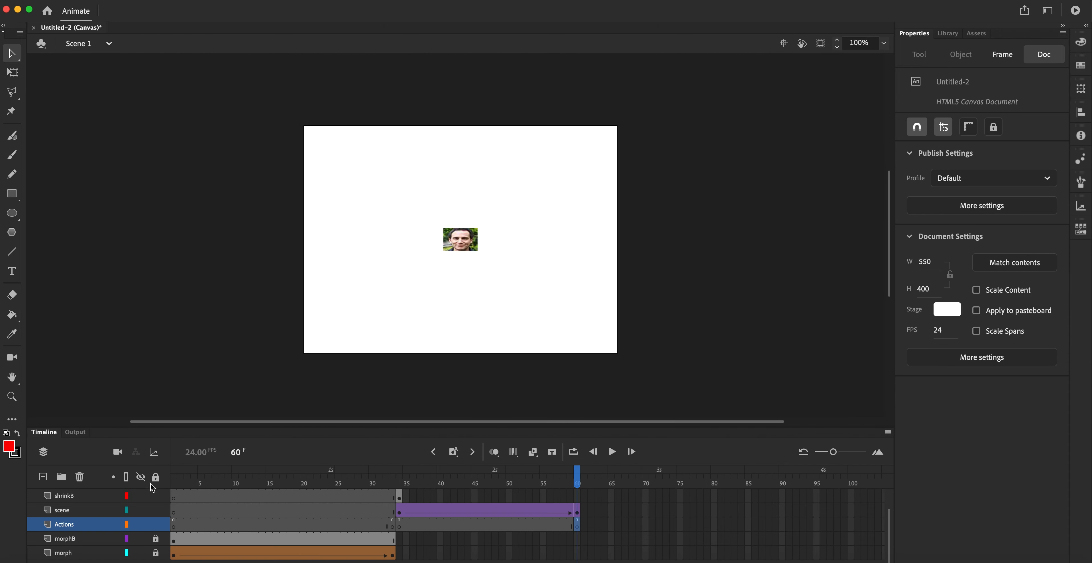
{"action": "left_click_drag", "start_coordinate": [163, 426], "coordinate": [157, 360]}
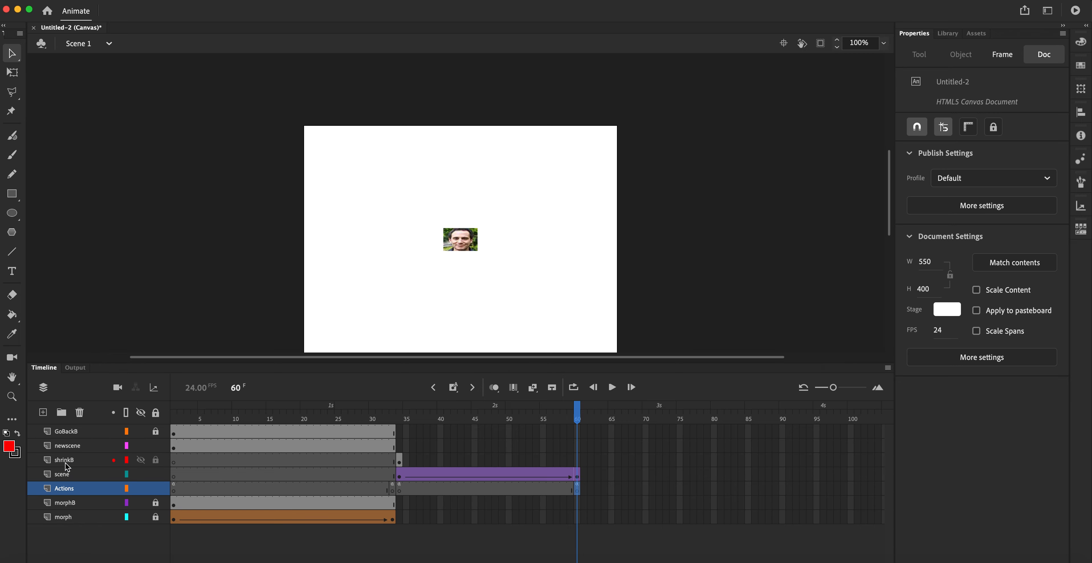
{"action": "left_click", "coordinate": [64, 431]}
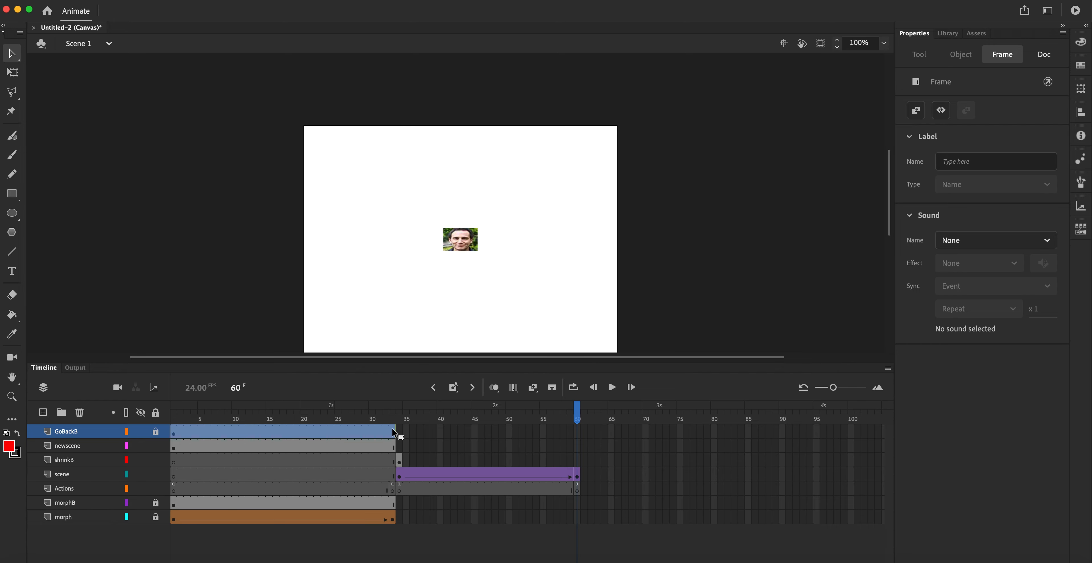
{"action": "right_click", "coordinate": [578, 435]}
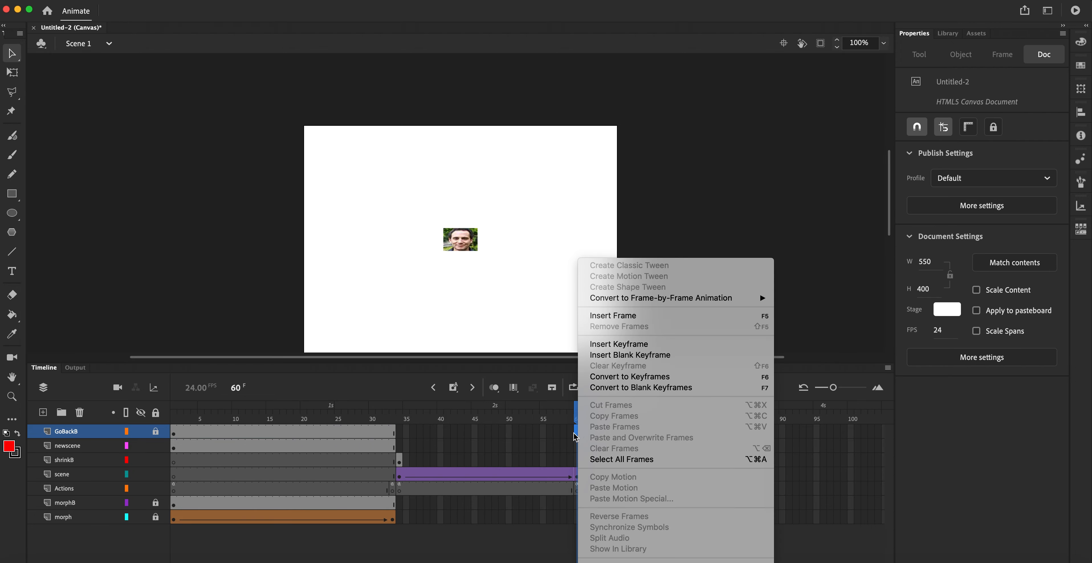
{"action": "left_click", "coordinate": [601, 318]}
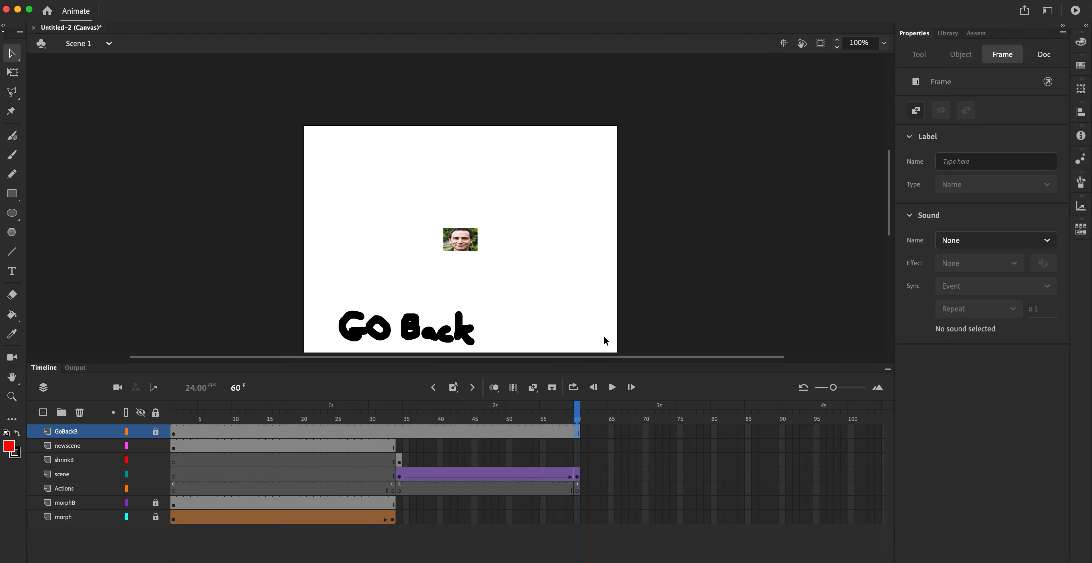
Test the morph, Go Back, New Scene and Shrink buttons in the browser, and return to the timeline in Adobe Animate
{"action": "key", "text": "super+Return"}
{"action": "left_click", "coordinate": [113, 207]}
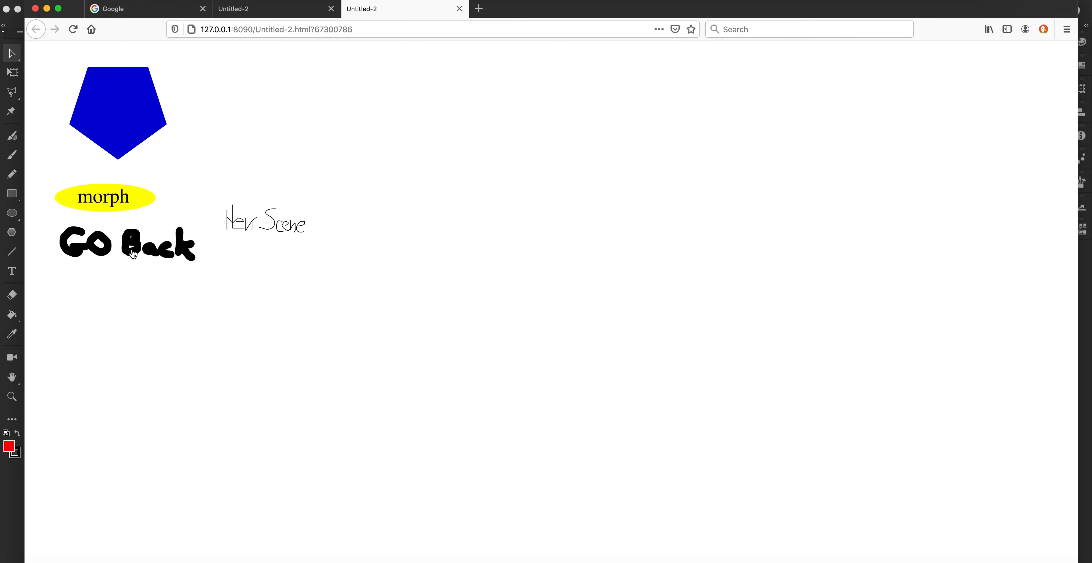
{"action": "left_click", "coordinate": [133, 254]}
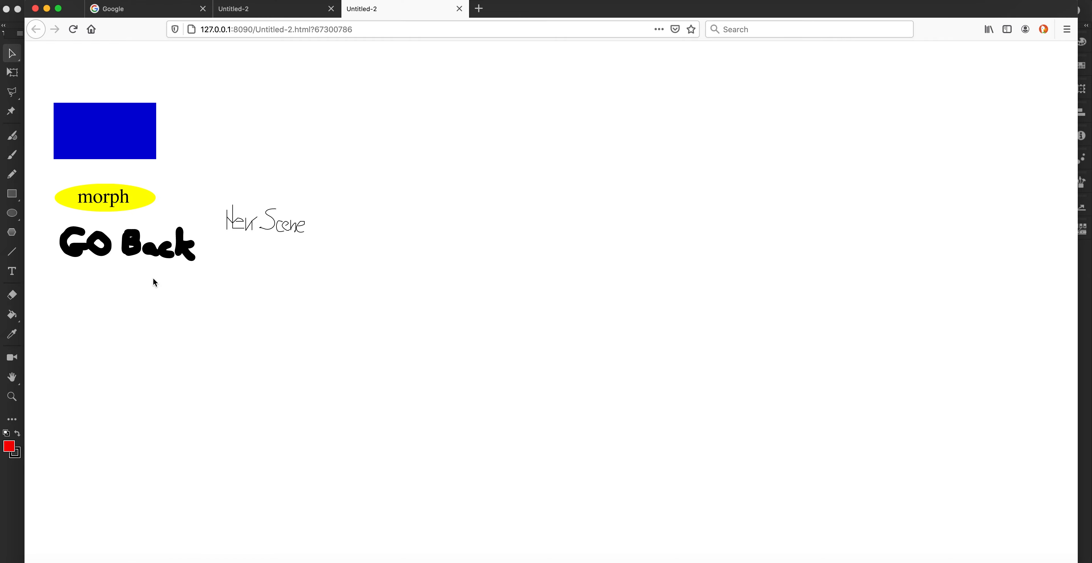
{"action": "left_click", "coordinate": [234, 232]}
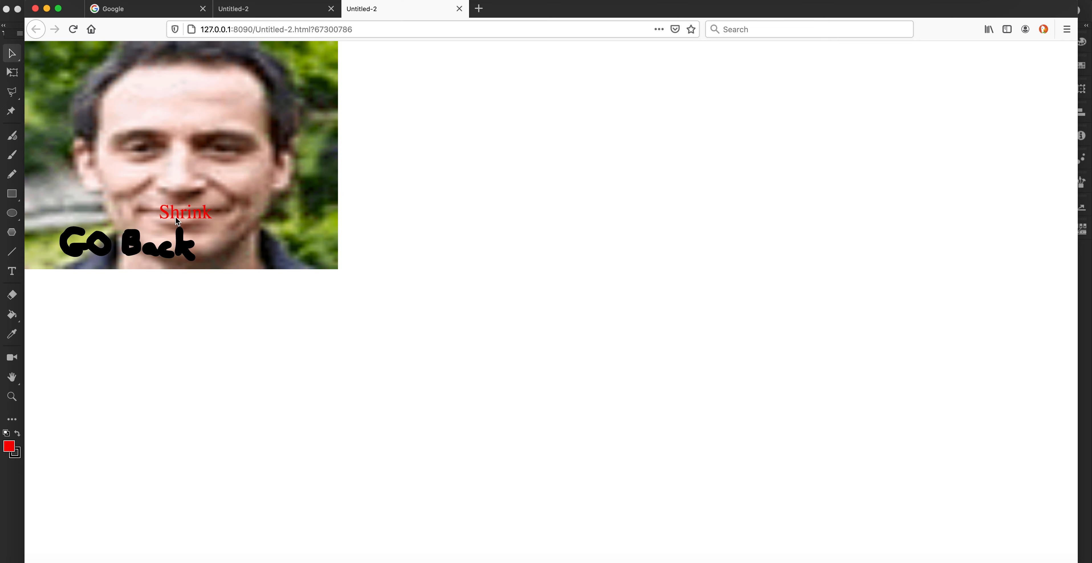
{"action": "left_click", "coordinate": [178, 219]}
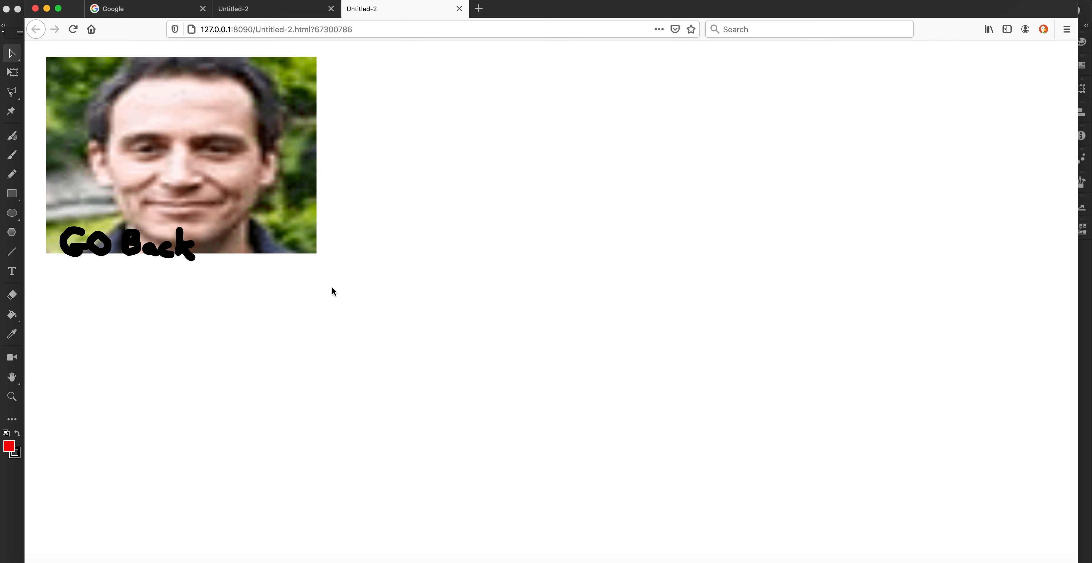
{"action": "left_click", "coordinate": [140, 251]}
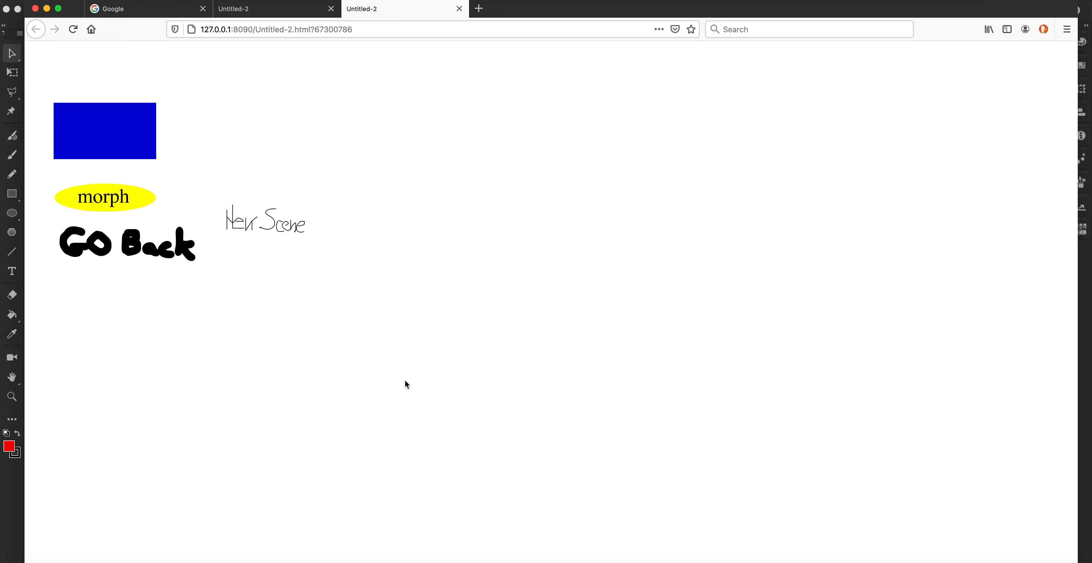
{"action": "left_click", "coordinate": [460, 9]}
{"action": "left_click", "coordinate": [445, 560]}
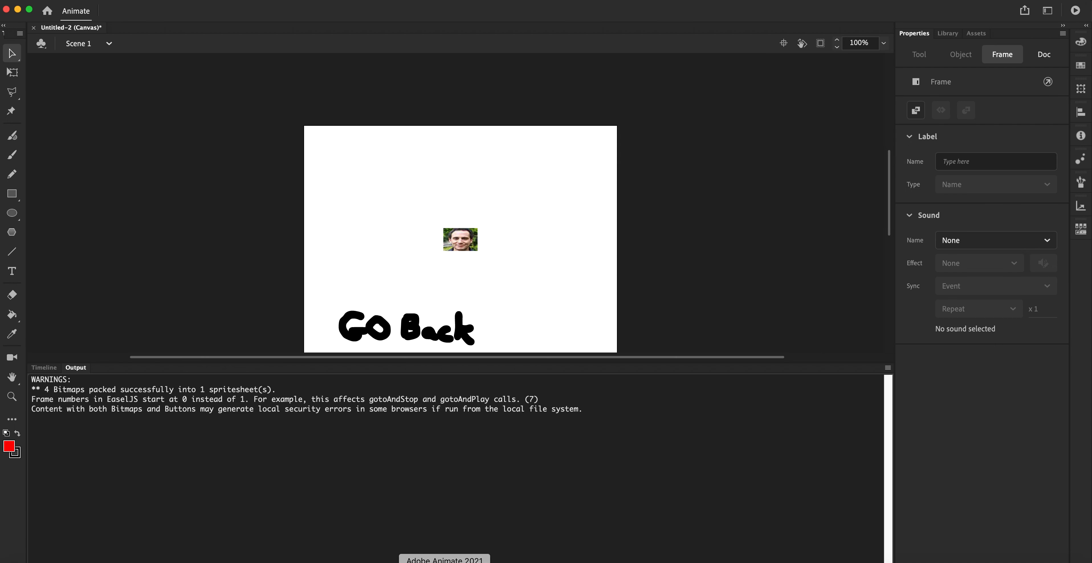
{"action": "left_click", "coordinate": [53, 367]}
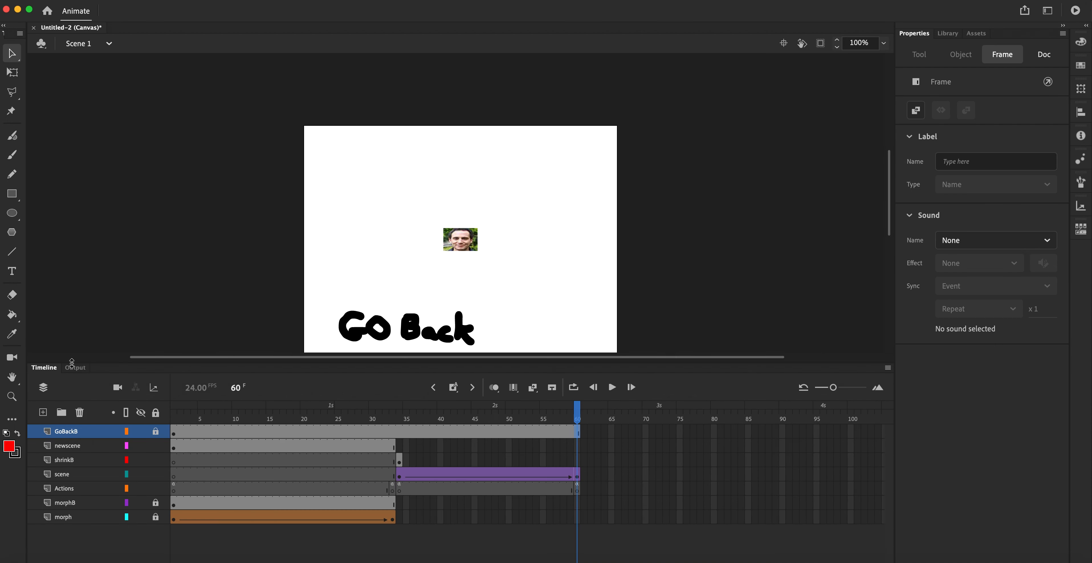